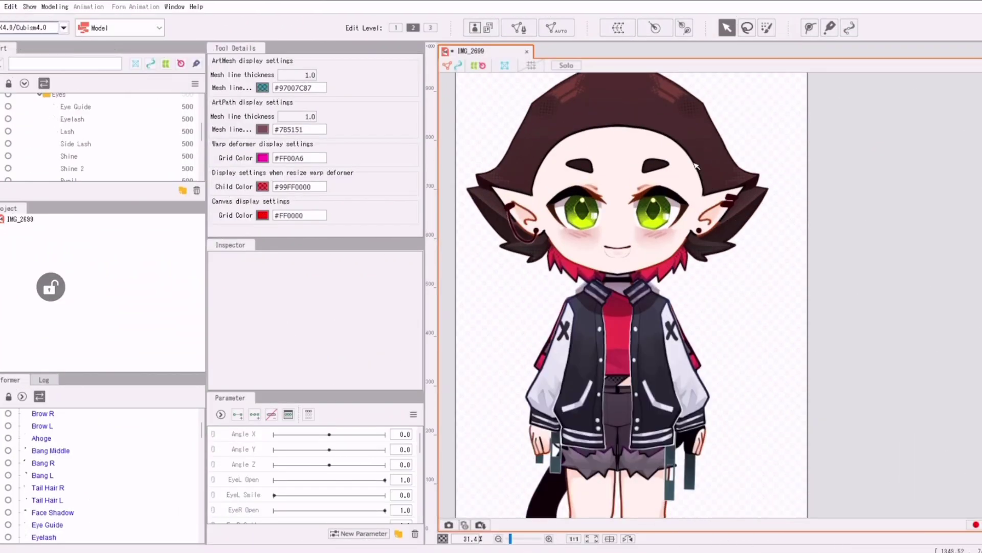
Open the Eyelash part for manual mesh editing and erase its default mesh spanning the whole canvas.
{"action": "left_click", "coordinate": [80, 123]}
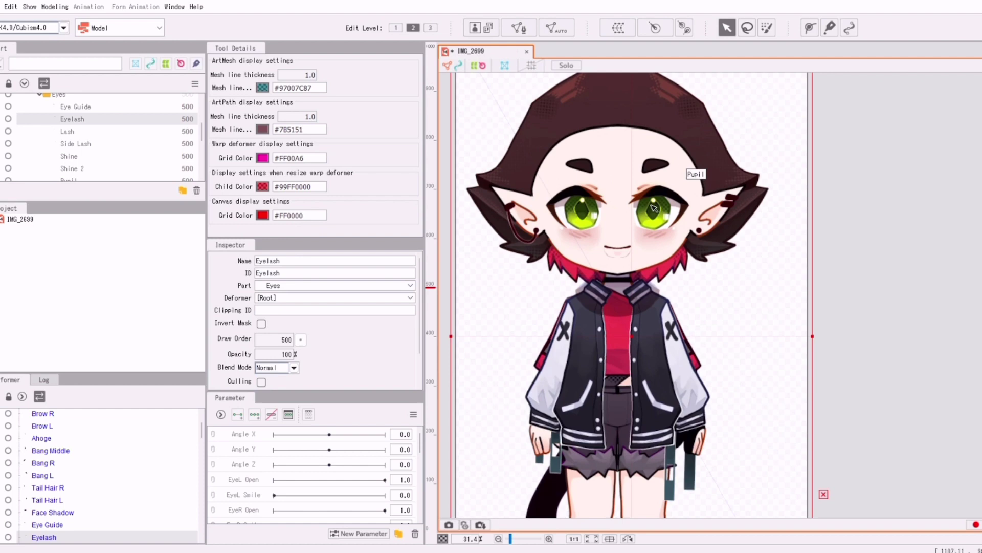
{"action": "scroll", "coordinate": [654, 210], "scroll_direction": "up", "scroll_amount": 2}
{"action": "left_click", "coordinate": [518, 27]}
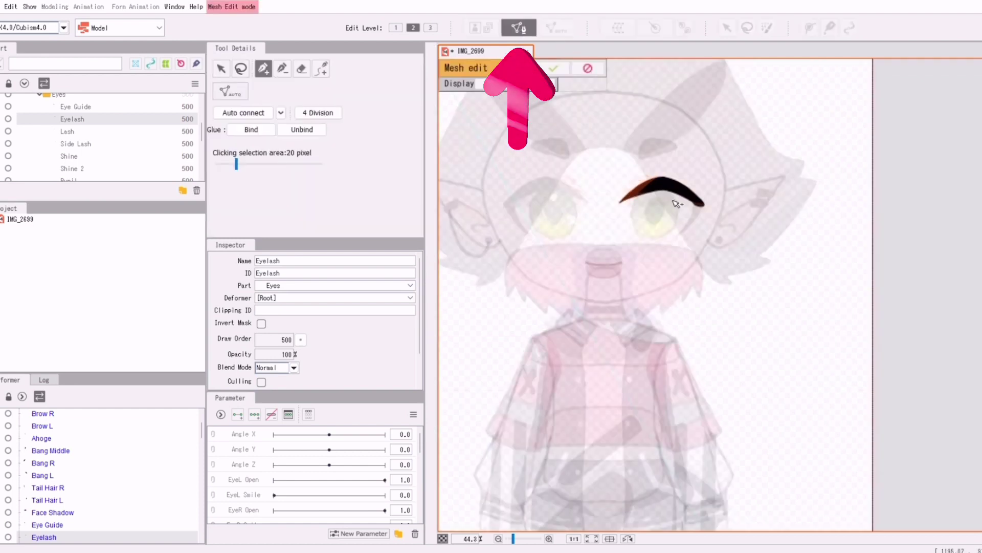
{"action": "scroll", "coordinate": [676, 204], "scroll_direction": "down", "scroll_amount": 1}
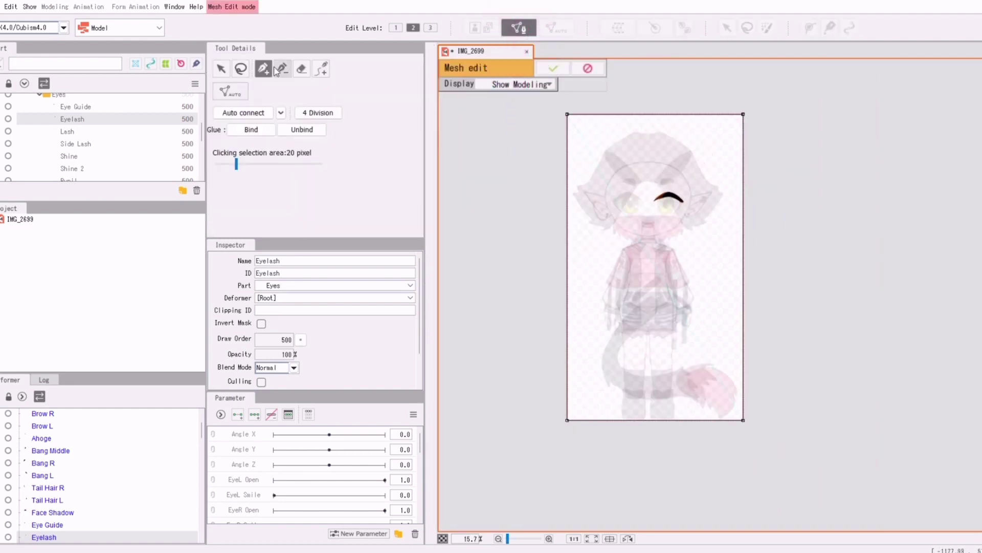
{"action": "left_click", "coordinate": [302, 68]}
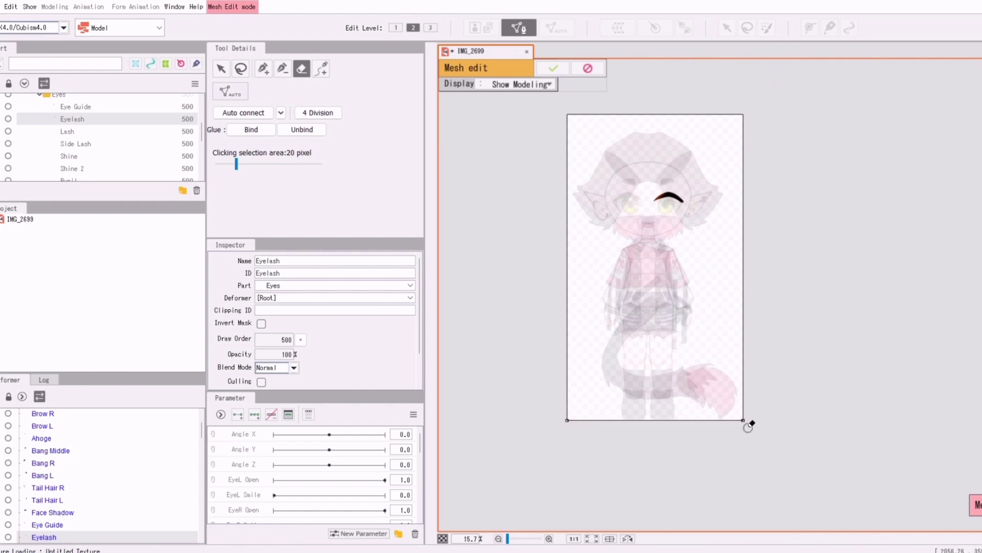
{"action": "scroll", "coordinate": [672, 193], "scroll_direction": "up", "scroll_amount": 5}
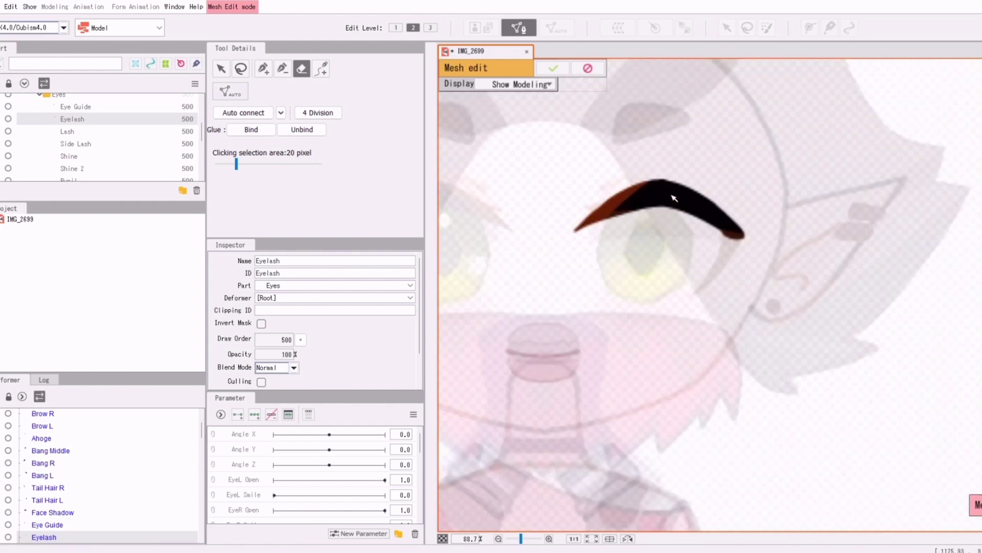
Outline the eyelash with a closed ring of mesh points, auto-connect them and apply the mesh.
{"action": "left_click", "coordinate": [263, 72]}
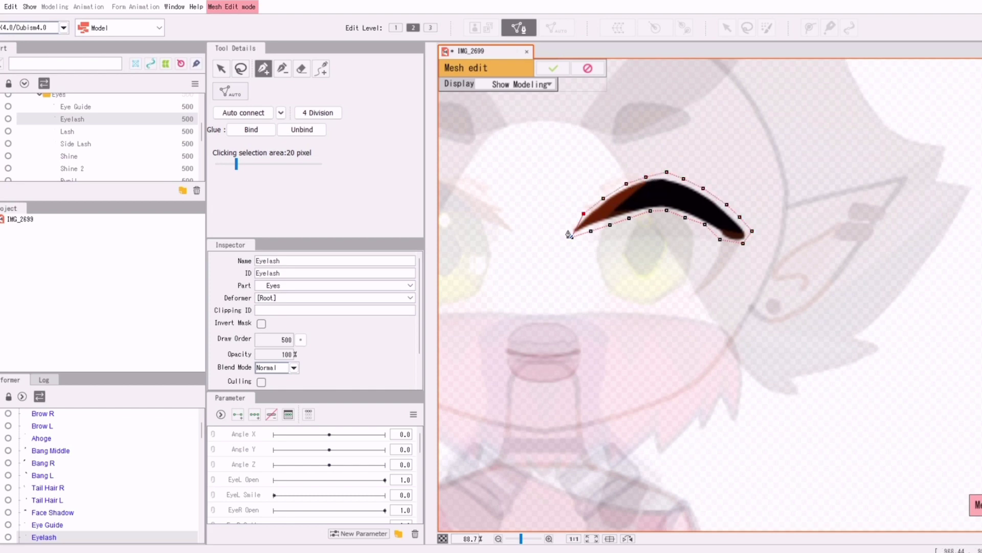
{"action": "left_click", "coordinate": [572, 236]}
{"action": "left_click", "coordinate": [258, 115]}
{"action": "left_click", "coordinate": [553, 69]}
Generate an automatic mesh for the Lash part and pull its upper and inner outer vertices closer to the artwork.
{"action": "left_click", "coordinate": [612, 185]}
{"action": "left_click", "coordinate": [557, 27]}
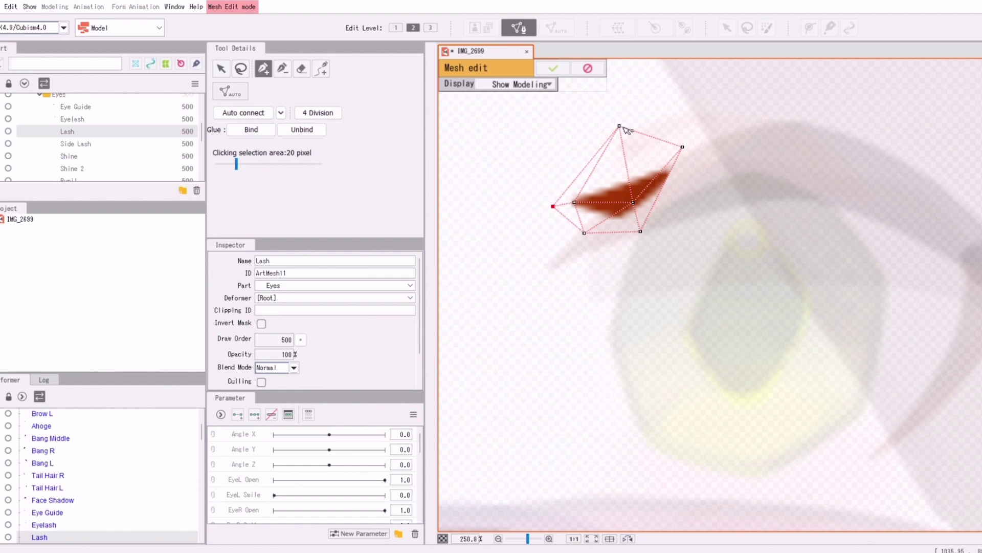
{"action": "left_click_drag", "start_coordinate": [624, 131], "coordinate": [680, 158]}
{"action": "left_click_drag", "start_coordinate": [534, 168], "coordinate": [557, 201]}
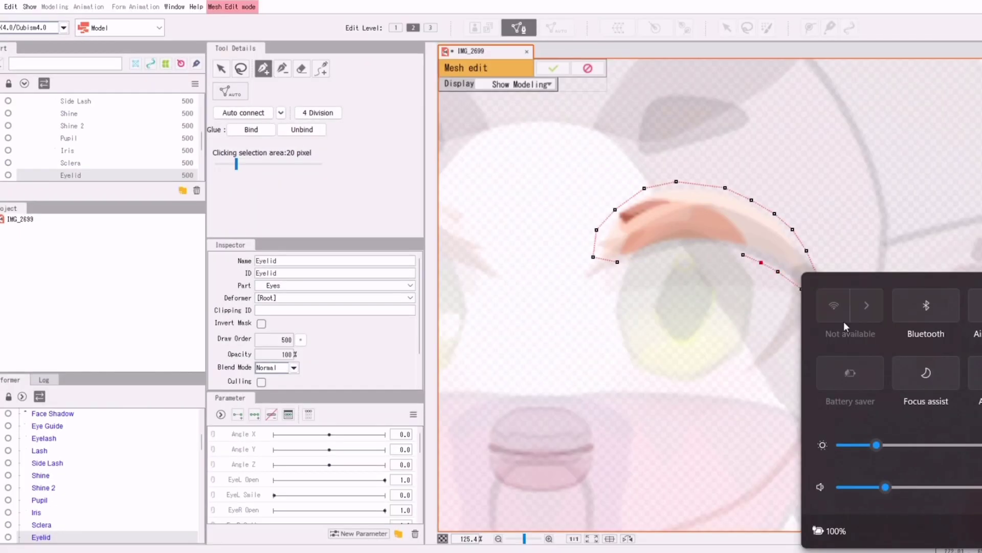
Close the ring of mesh points along the lower edge of the Eyelid part.
{"action": "left_click", "coordinate": [743, 255]}
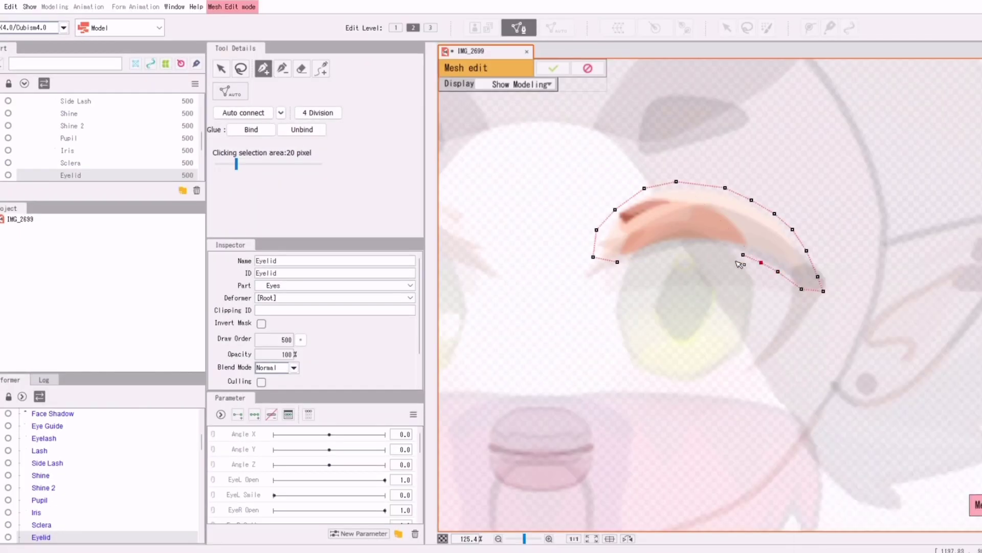
{"action": "left_click", "coordinate": [636, 255]}
{"action": "left_click", "coordinate": [618, 262]}
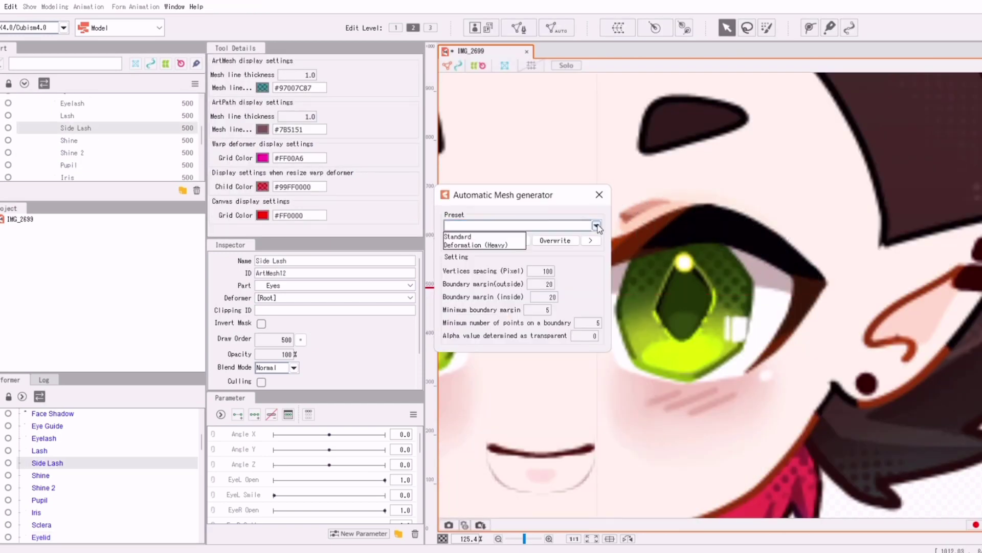
Generate a Standard automatic mesh for the Side Lash, open it for manual editing and delete its generated vertices.
{"action": "left_click", "coordinate": [458, 237]}
{"action": "left_click", "coordinate": [599, 194]}
{"action": "left_click", "coordinate": [519, 27]}
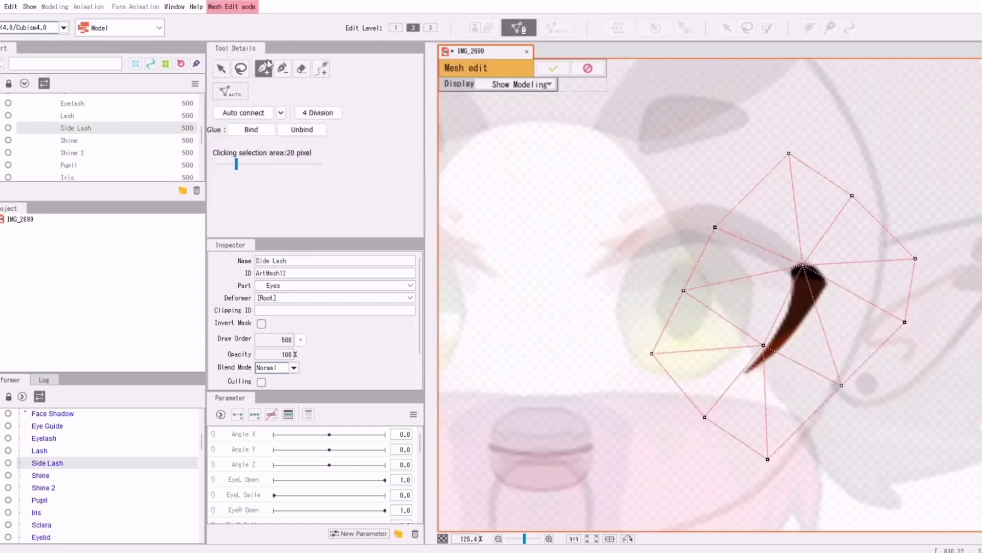
{"action": "left_click", "coordinate": [241, 69]}
{"action": "left_click_drag", "start_coordinate": [730, 157], "coordinate": [868, 165]}
{"action": "key", "text": "Delete"}
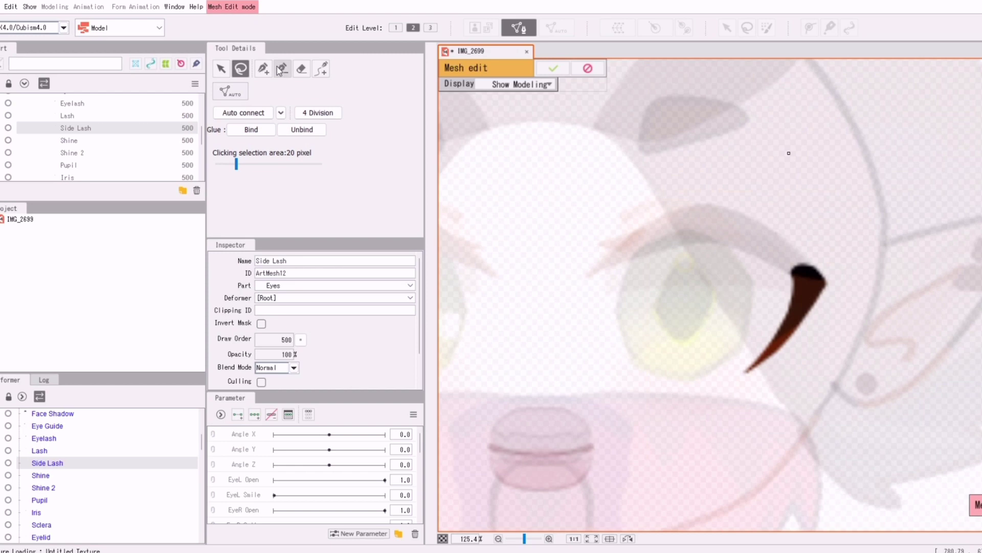
Outline the side lash tightly with a closed ring of mesh points, auto-connect them and apply the mesh.
{"action": "left_click", "coordinate": [264, 68]}
{"action": "left_click", "coordinate": [783, 290]}
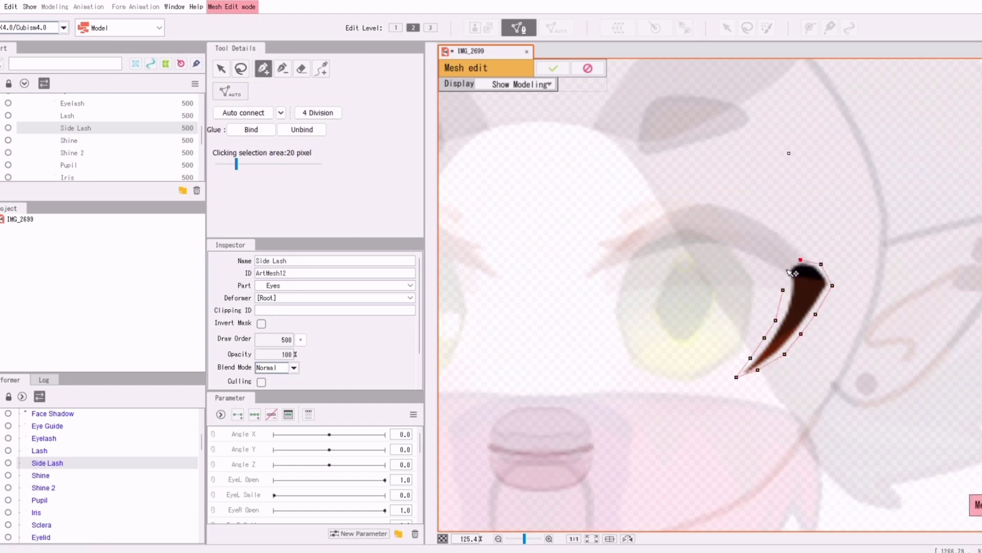
{"action": "left_click", "coordinate": [787, 270]}
{"action": "left_click", "coordinate": [783, 290]}
{"action": "left_click", "coordinate": [243, 113]}
{"action": "left_click", "coordinate": [553, 68]}
Run the automatic mesh generator with Deformation (Heavy) on the Shine part, then erase its mesh in manual mesh editing.
{"action": "left_click", "coordinate": [69, 140]}
{"action": "left_click", "coordinate": [557, 28]}
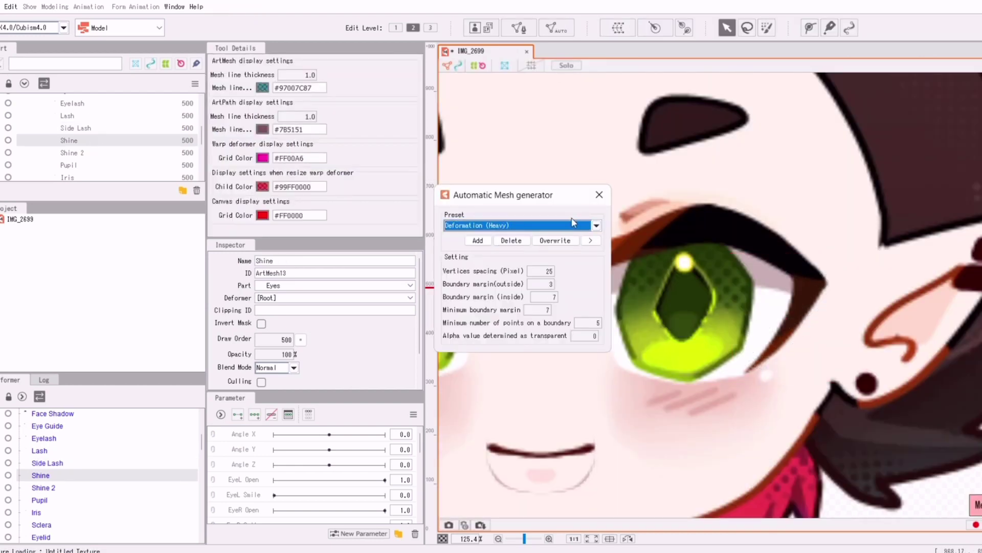
{"action": "key", "text": "Return"}
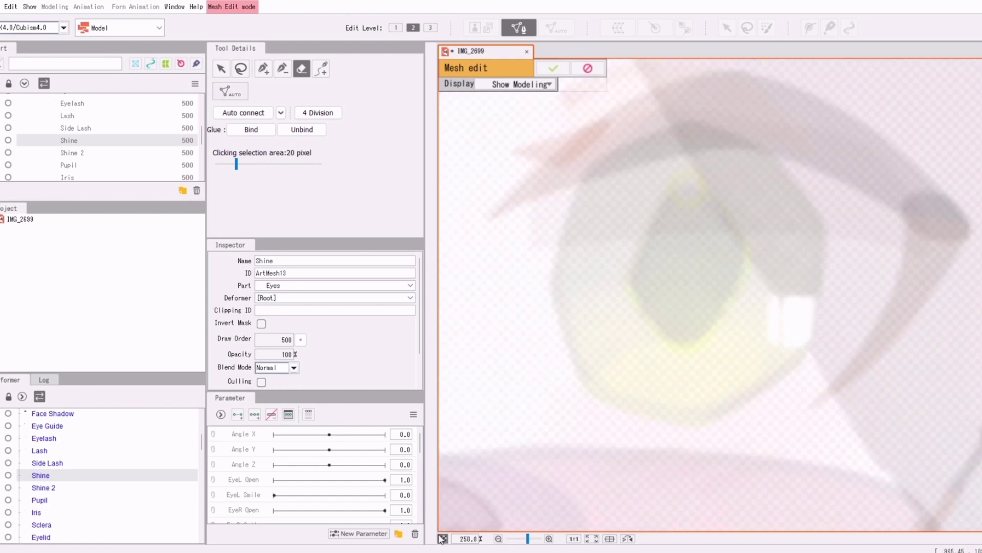
{"action": "left_click", "coordinate": [441, 538]}
{"action": "left_click", "coordinate": [501, 334]}
Enclose the white Shine highlight with four mesh points, auto-connect them and apply the mesh.
{"action": "key", "text": "p"}
{"action": "left_click", "coordinate": [763, 289]}
{"action": "left_click", "coordinate": [762, 351]}
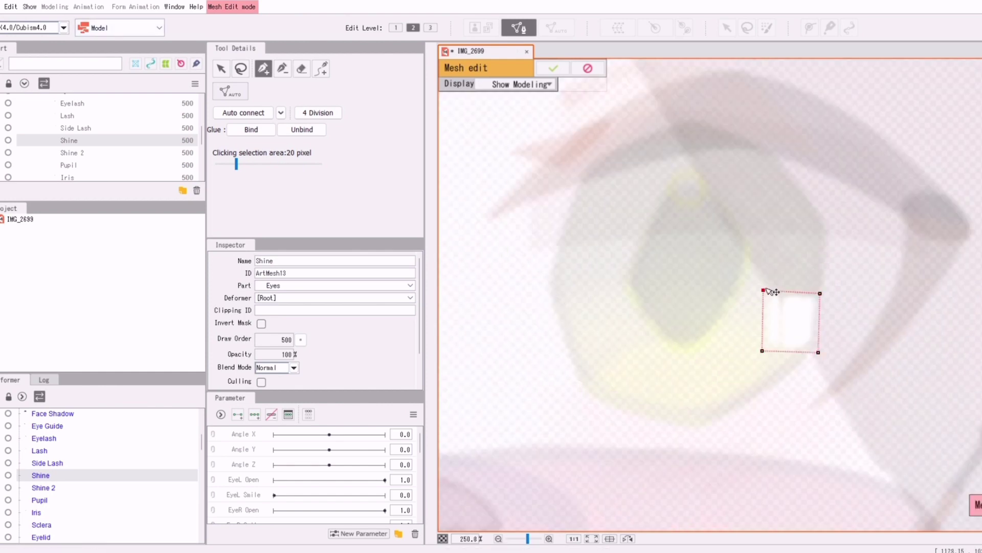
{"action": "left_click", "coordinate": [243, 113]}
{"action": "left_click", "coordinate": [554, 68]}
Replace the Shine 2 mesh with a four-point outline around the round highlight, auto-connect it and apply.
{"action": "left_click", "coordinate": [72, 152]}
{"action": "left_click", "coordinate": [519, 28]}
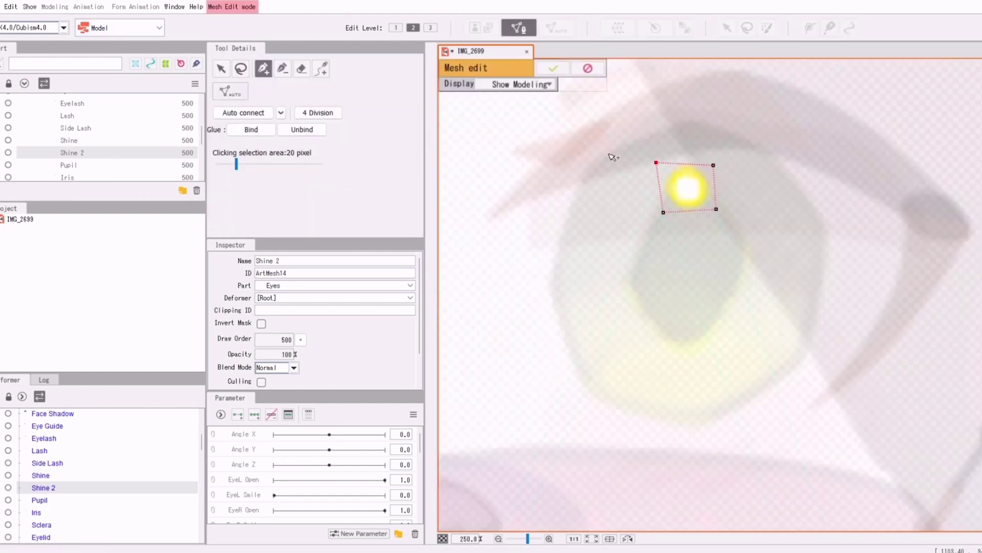
{"action": "scroll", "coordinate": [613, 157], "scroll_direction": "down", "scroll_amount": 10}
{"action": "key", "text": "e"}
{"action": "scroll", "coordinate": [585, 214], "scroll_direction": "up", "scroll_amount": 10}
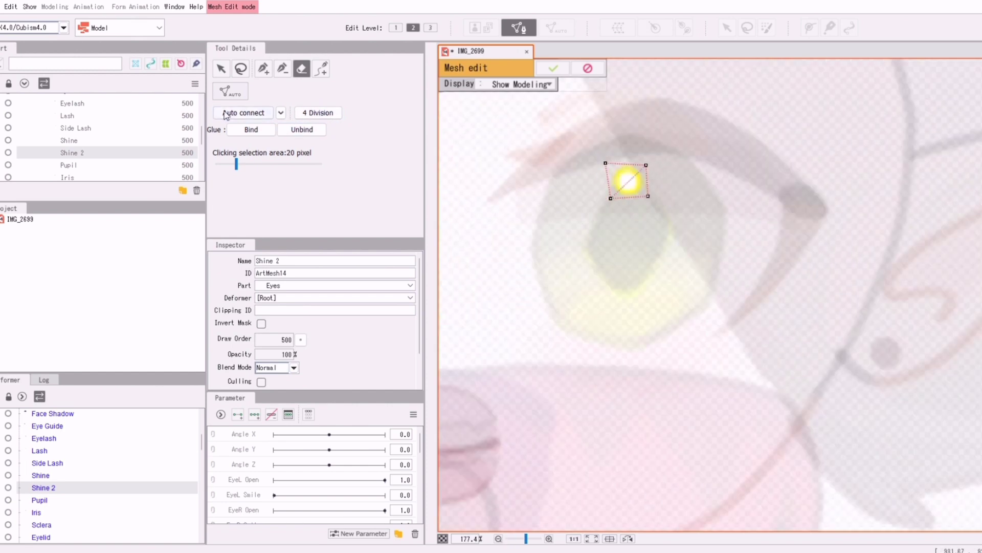
{"action": "left_click", "coordinate": [229, 112]}
{"action": "left_click", "coordinate": [554, 68]}
Generate an automatic mesh for the Pupil and reposition its two inner vertices in manual mesh editing.
{"action": "left_click", "coordinate": [68, 165]}
{"action": "left_click", "coordinate": [556, 29]}
{"action": "left_click", "coordinate": [604, 189]}
{"action": "left_click", "coordinate": [518, 28]}
{"action": "left_click", "coordinate": [263, 69]}
{"action": "left_click_drag", "start_coordinate": [623, 203], "coordinate": [637, 214]}
{"action": "left_click_drag", "start_coordinate": [620, 245], "coordinate": [632, 256]}
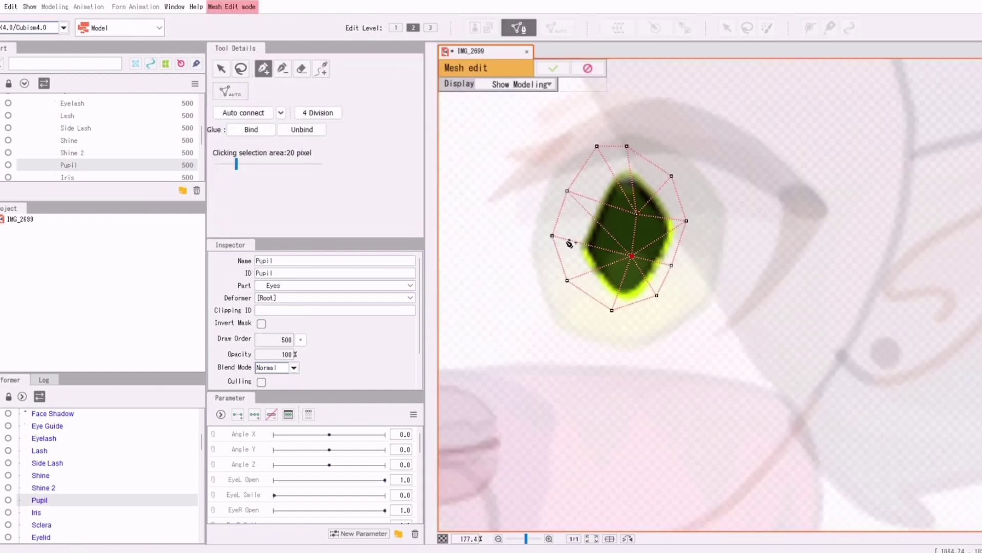
Pull the Pupil mesh's outer vertices in close to the pupil's edge and apply the mesh.
{"action": "left_click_drag", "start_coordinate": [552, 235], "coordinate": [572, 243]}
{"action": "left_click_drag", "start_coordinate": [567, 191], "coordinate": [588, 210]}
{"action": "left_click_drag", "start_coordinate": [598, 146], "coordinate": [608, 172]}
{"action": "left_click_drag", "start_coordinate": [627, 146], "coordinate": [627, 160]}
{"action": "left_click_drag", "start_coordinate": [671, 176], "coordinate": [663, 189]}
{"action": "left_click_drag", "start_coordinate": [612, 310], "coordinate": [634, 310]}
{"action": "left_click_drag", "start_coordinate": [567, 280], "coordinate": [594, 285]}
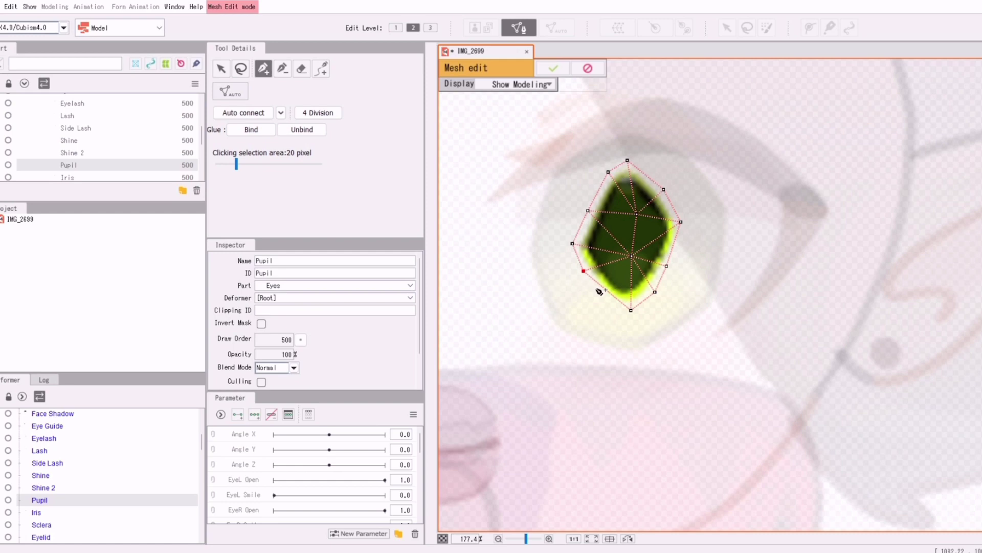
{"action": "left_click", "coordinate": [553, 68]}
Generate an automatic mesh for the Iris and move two upper-left outer vertices closer to the iris edge.
{"action": "left_click", "coordinate": [132, 177]}
{"action": "left_click", "coordinate": [557, 28]}
{"action": "left_click", "coordinate": [602, 191]}
{"action": "left_click", "coordinate": [519, 28]}
{"action": "left_click_drag", "start_coordinate": [597, 101], "coordinate": [600, 128]}
{"action": "left_click", "coordinate": [221, 68]}
{"action": "left_click_drag", "start_coordinate": [552, 131], "coordinate": [567, 148]}
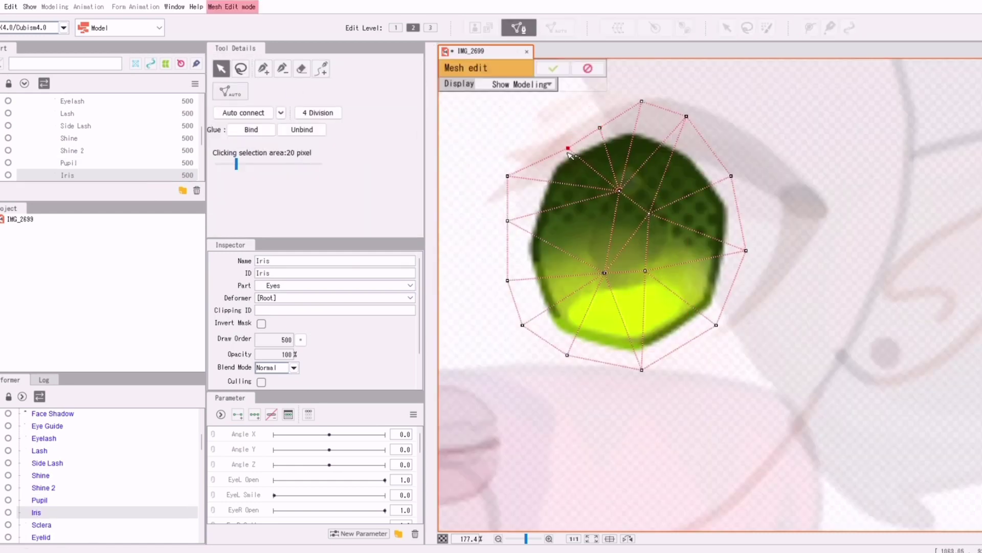
Tighten the Iris mesh's left and lower-left outer vertices around the artwork and lower the lower-left inner vertex.
{"action": "left_click_drag", "start_coordinate": [508, 176], "coordinate": [536, 181]}
{"action": "left_click_drag", "start_coordinate": [508, 221], "coordinate": [528, 227]}
{"action": "left_click_drag", "start_coordinate": [507, 280], "coordinate": [523, 281]}
{"action": "left_click_drag", "start_coordinate": [522, 325], "coordinate": [540, 312]}
{"action": "left_click_drag", "start_coordinate": [568, 355], "coordinate": [553, 330]}
{"action": "left_click_drag", "start_coordinate": [605, 272], "coordinate": [604, 286]}
{"action": "left_click_drag", "start_coordinate": [553, 329], "coordinate": [559, 338]}
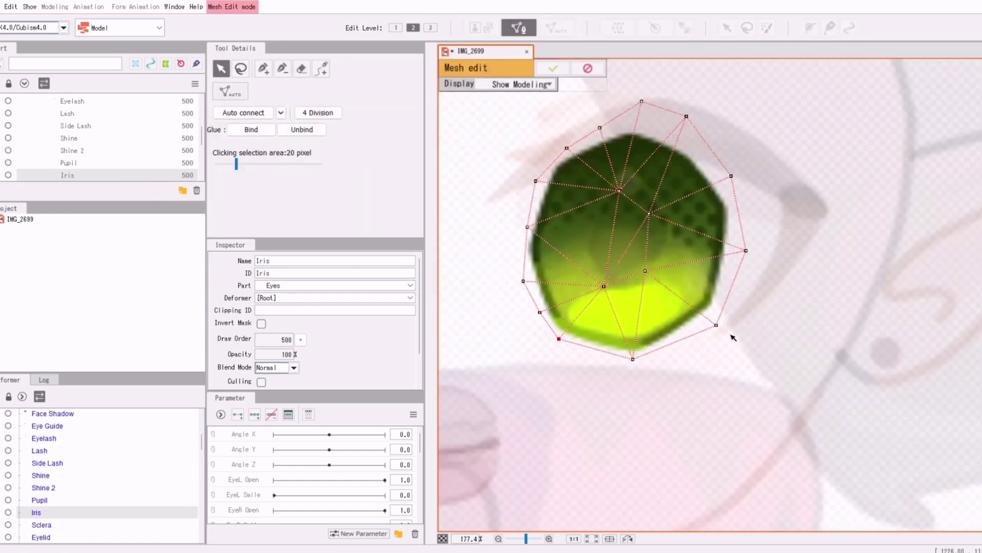
Tighten the Iris mesh's right and top outer vertices, even out the inner vertices and apply the mesh.
{"action": "left_click_drag", "start_coordinate": [717, 325], "coordinate": [703, 326]}
{"action": "left_click_drag", "start_coordinate": [746, 250], "coordinate": [728, 295]}
{"action": "left_click_drag", "start_coordinate": [731, 176], "coordinate": [733, 206]}
{"action": "left_click_drag", "start_coordinate": [686, 117], "coordinate": [694, 151]}
{"action": "left_click_drag", "start_coordinate": [642, 101], "coordinate": [640, 127]}
{"action": "left_click_drag", "start_coordinate": [619, 190], "coordinate": [608, 207]}
{"action": "left_click_drag", "start_coordinate": [646, 271], "coordinate": [655, 278]}
{"action": "left_click_drag", "start_coordinate": [608, 207], "coordinate": [601, 206]}
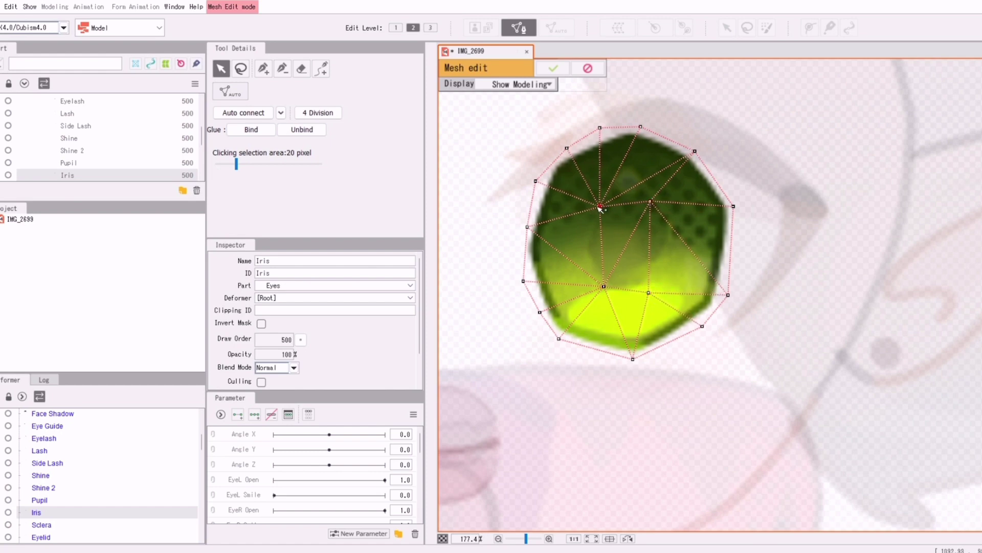
{"action": "left_click", "coordinate": [553, 68]}
Generate an automatic mesh for the Sclera, open it for manual editing and delete all its generated vertices.
{"action": "scroll", "coordinate": [138, 141], "scroll_direction": "down", "scroll_amount": 2}
{"action": "left_click", "coordinate": [135, 138]}
{"action": "left_click", "coordinate": [557, 28]}
{"action": "left_click", "coordinate": [602, 194]}
{"action": "left_click", "coordinate": [519, 27]}
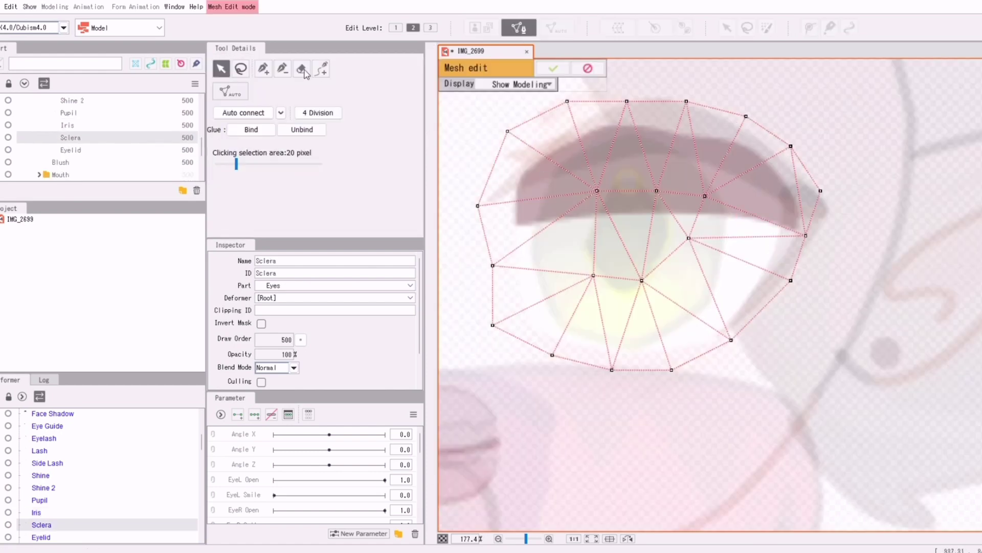
{"action": "left_click", "coordinate": [240, 68]}
{"action": "left_click_drag", "start_coordinate": [833, 301], "coordinate": [834, 306]}
{"action": "key", "text": "Delete"}
Outline the Sclera with mesh points, add a row along the eye shadow's lower edge, auto-connect and apply.
{"action": "left_click", "coordinate": [264, 69]}
{"action": "left_click", "coordinate": [512, 172]}
{"action": "left_click", "coordinate": [510, 225]}
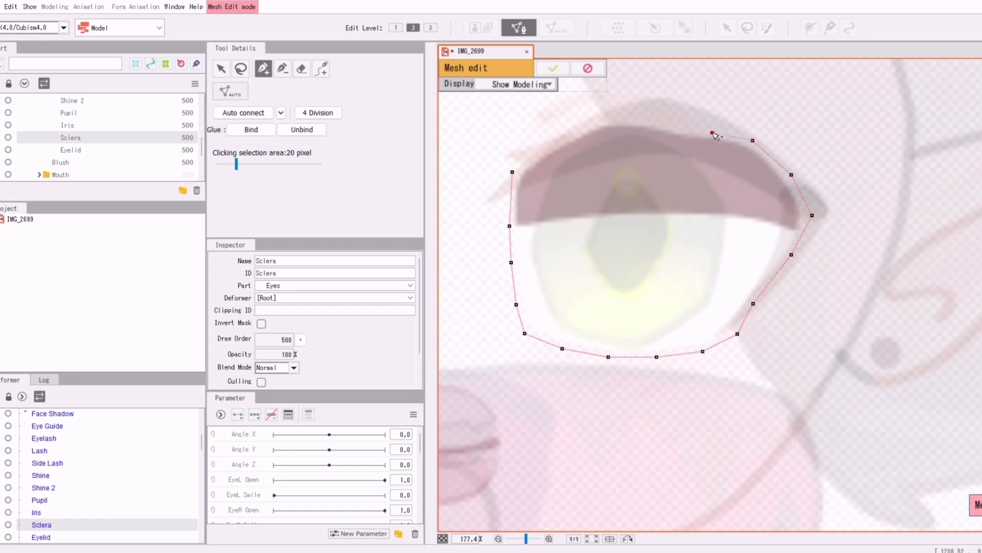
{"action": "left_click", "coordinate": [534, 152]}
{"action": "left_click", "coordinate": [556, 225]}
{"action": "left_click", "coordinate": [792, 254]}
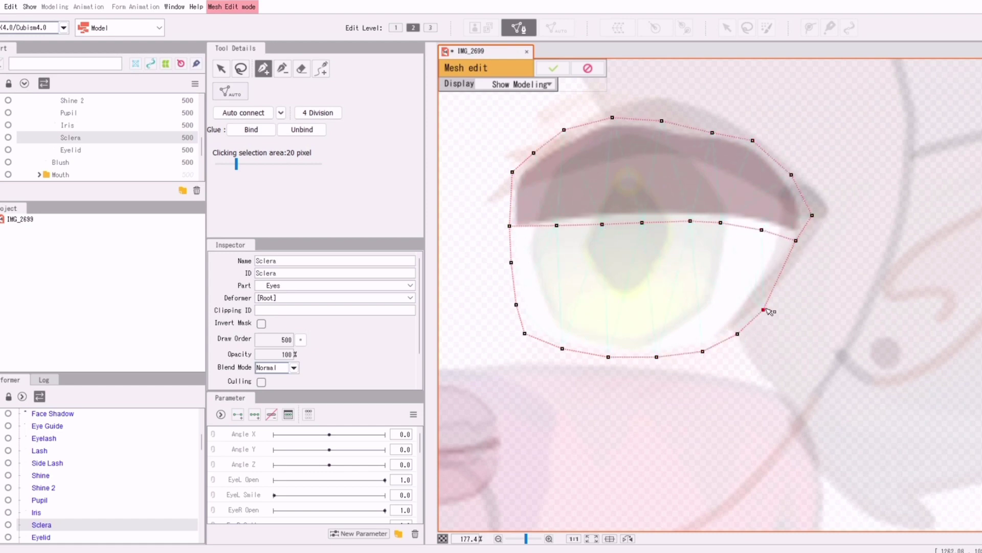
{"action": "left_click", "coordinate": [243, 112]}
{"action": "left_click", "coordinate": [553, 68]}
Select the Eyelid part and enlarge the Parameter panel by shrinking the Tool Details and Inspector panels.
{"action": "left_click", "coordinate": [136, 150]}
{"action": "scroll", "coordinate": [513, 309], "scroll_direction": "down", "scroll_amount": 8}
{"action": "scroll", "coordinate": [679, 305], "scroll_direction": "up", "scroll_amount": 6}
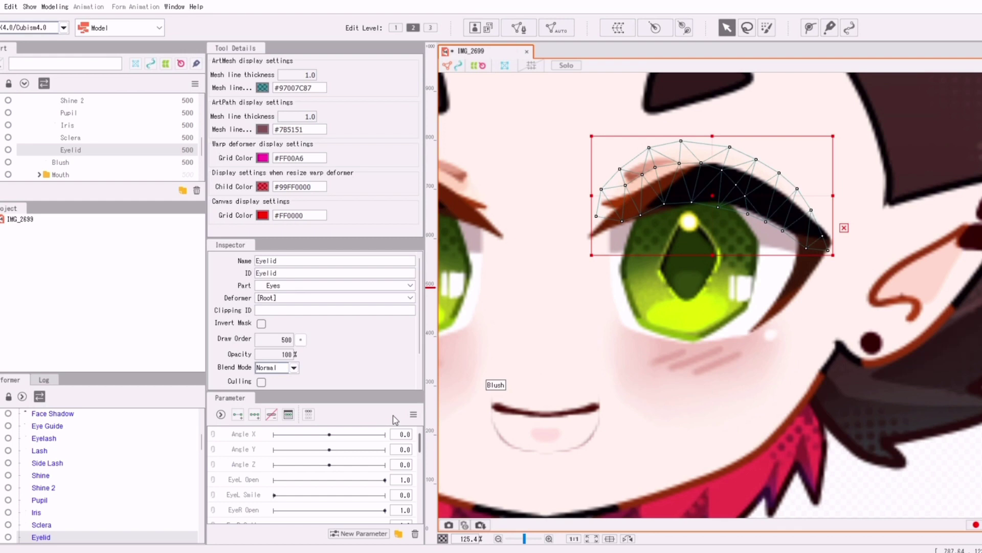
{"action": "left_click_drag", "start_coordinate": [348, 237], "coordinate": [350, 152]}
{"action": "left_click_drag", "start_coordinate": [354, 391], "coordinate": [353, 349]}
{"action": "left_click_drag", "start_coordinate": [430, 287], "coordinate": [430, 276]}
{"action": "mouse_move", "coordinate": [338, 349]}
{"action": "left_mouse_down"}
{"action": "mouse_move", "coordinate": [331, 449]}
{"action": "mouse_move", "coordinate": [332, 321]}
{"action": "left_mouse_up"}
{"action": "left_click_drag", "start_coordinate": [421, 417], "coordinate": [423, 431]}
{"action": "left_click_drag", "start_coordinate": [721, 197], "coordinate": [719, 196]}
{"action": "key", "text": "ctrl+z"}
{"action": "key", "text": "ctrl+z"}
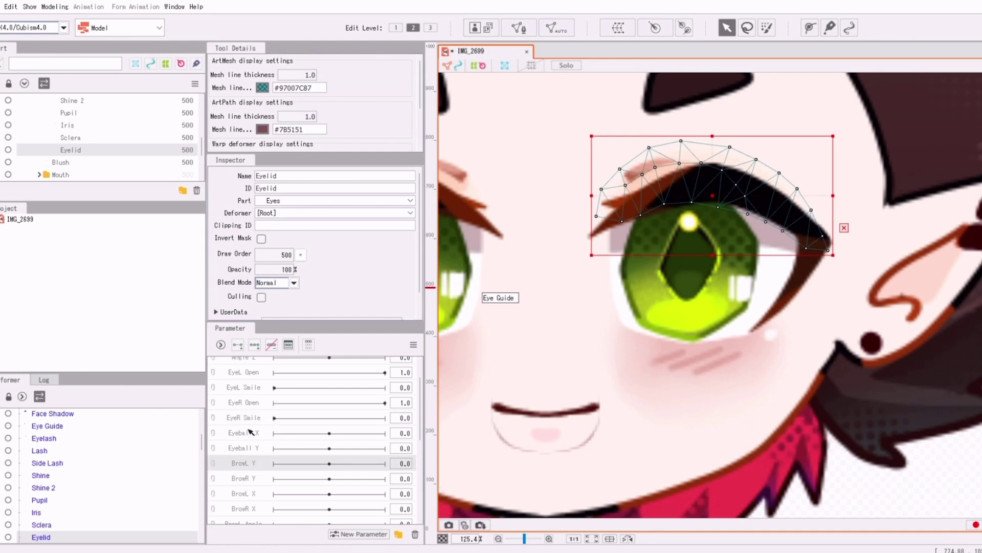
Create a warp deformer named "eyeball xy" as parent of the Iris, Pupil, Shine 2 and Shine, with 2 × 2 Bezier divisions.
{"action": "left_click", "coordinate": [250, 433]}
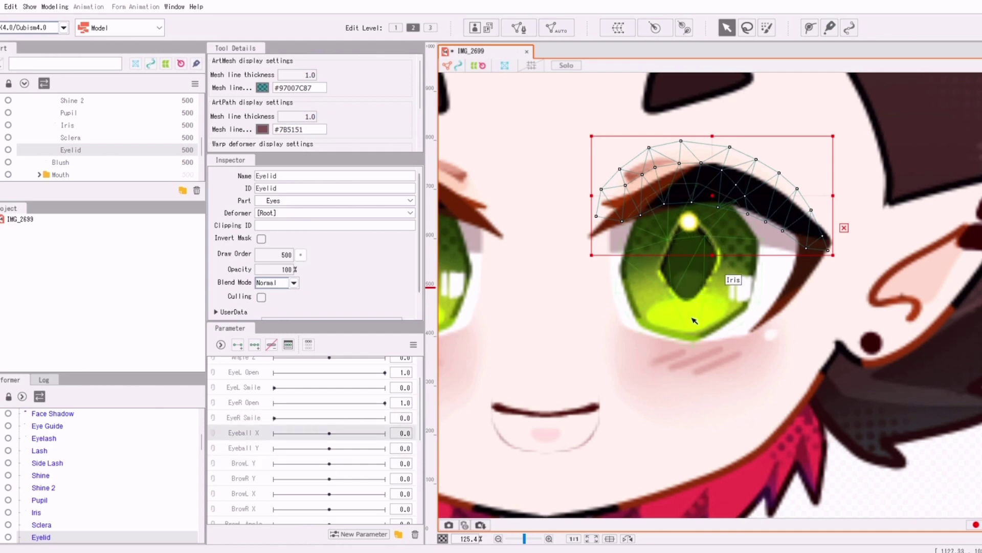
{"action": "left_click", "coordinate": [667, 321]}
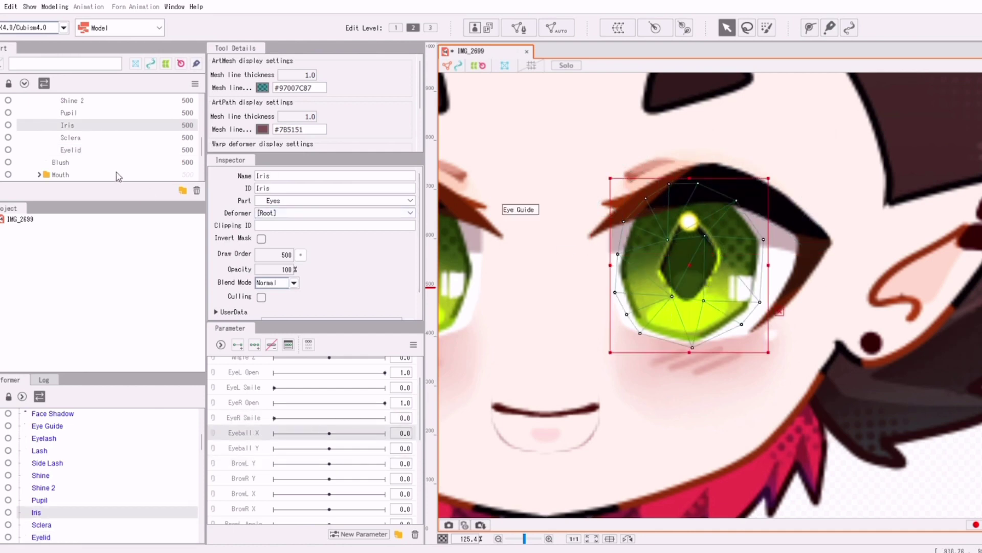
{"action": "left_click", "coordinate": [87, 114], "text": "ctrl"}
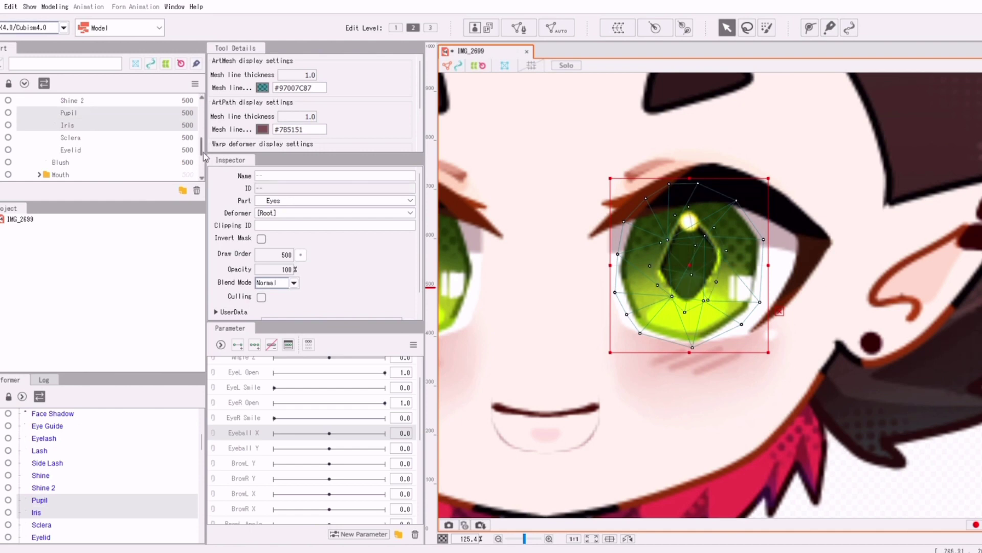
{"action": "scroll", "coordinate": [84, 123], "scroll_direction": "up", "scroll_amount": 1}
{"action": "left_click", "coordinate": [83, 131], "text": "ctrl"}
{"action": "left_click", "coordinate": [82, 118], "text": "ctrl"}
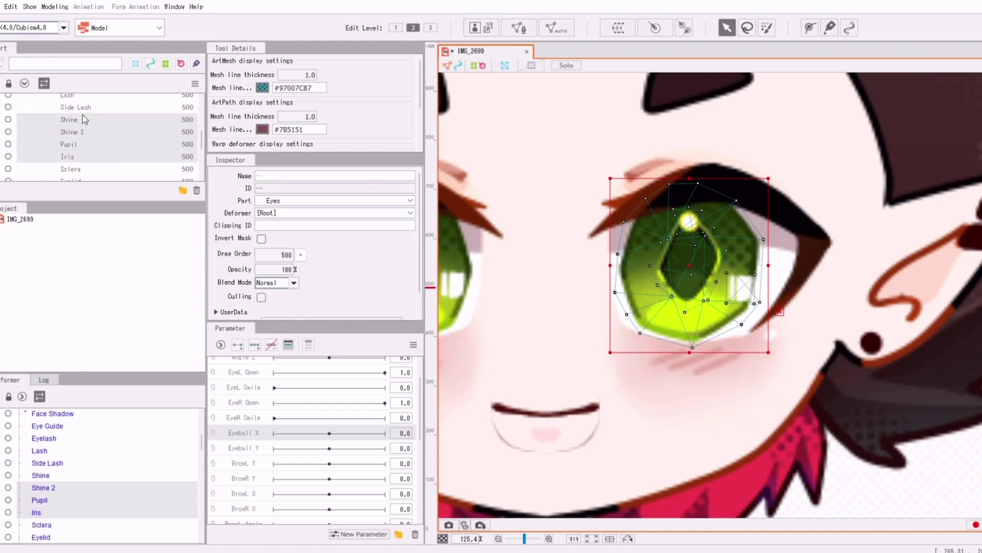
{"action": "scroll", "coordinate": [200, 144], "scroll_direction": "down", "scroll_amount": 1}
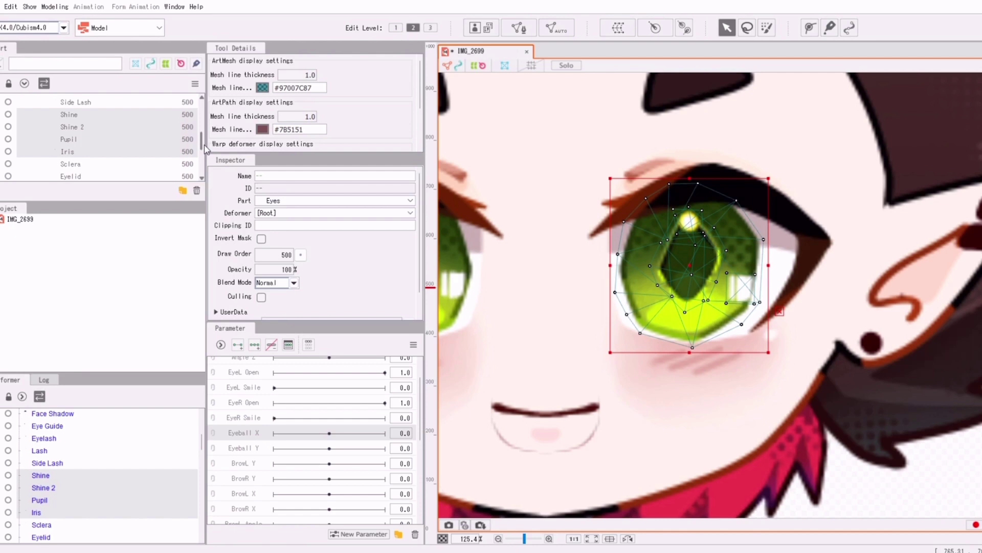
{"action": "left_click", "coordinate": [625, 28]}
{"action": "left_click", "coordinate": [702, 332]}
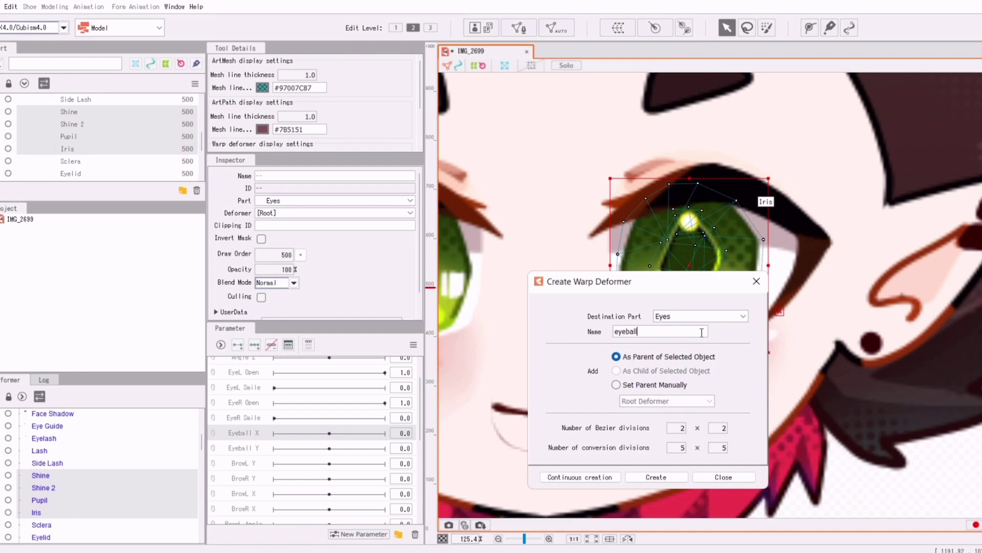
{"action": "left_click", "coordinate": [665, 476]}
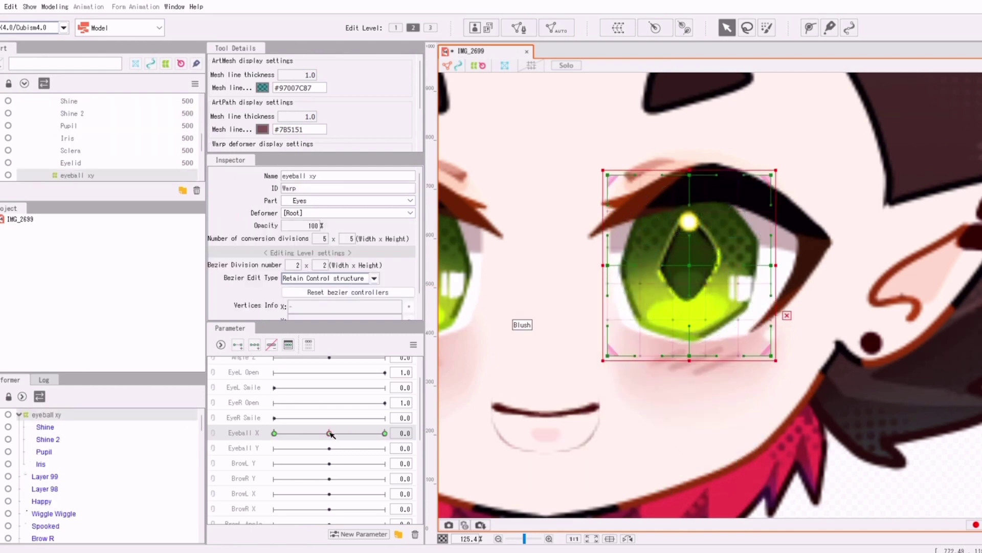
At Eyeball X 1.0, move the eyeball xy deformer sideways toward the outer corner of the eye.
{"action": "left_click_drag", "start_coordinate": [331, 434], "coordinate": [385, 433]}
{"action": "left_click_drag", "start_coordinate": [691, 264], "coordinate": [731, 266]}
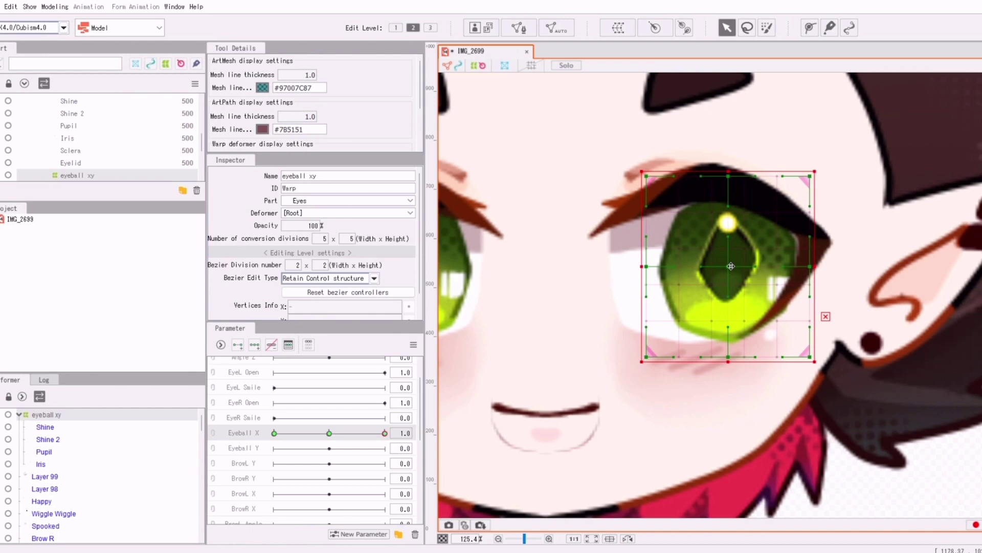
{"action": "left_click_drag", "start_coordinate": [385, 433], "coordinate": [263, 433]}
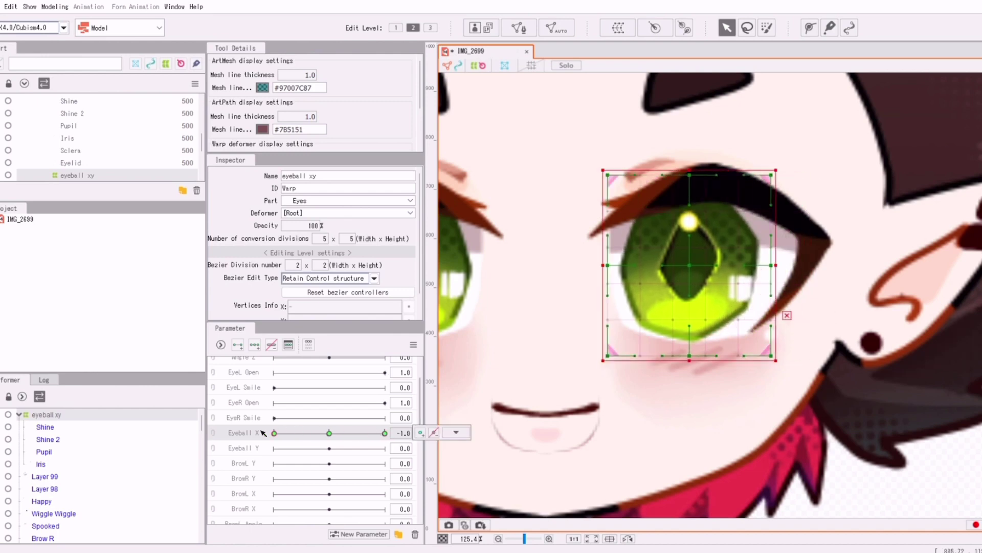
{"action": "left_click", "coordinate": [697, 268]}
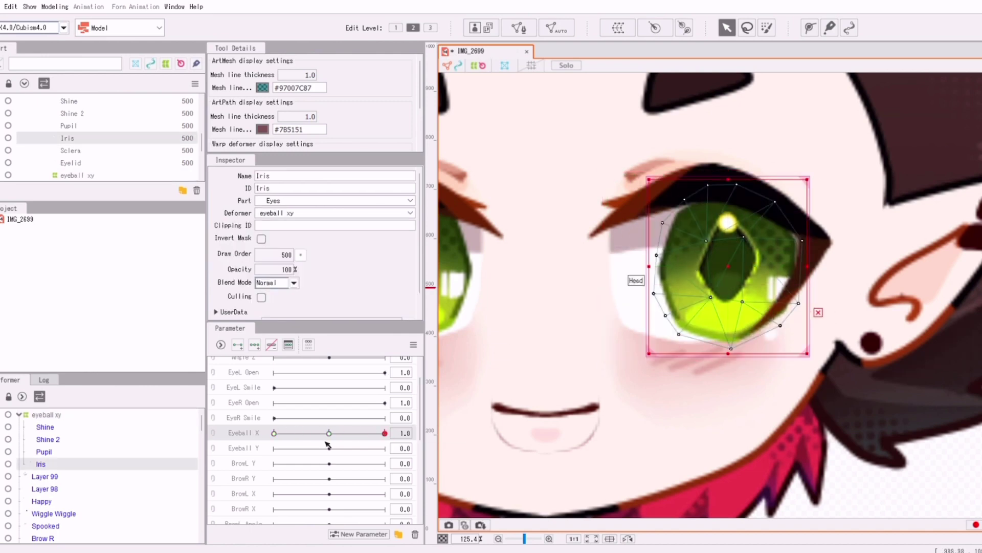
{"action": "left_click", "coordinate": [646, 165]}
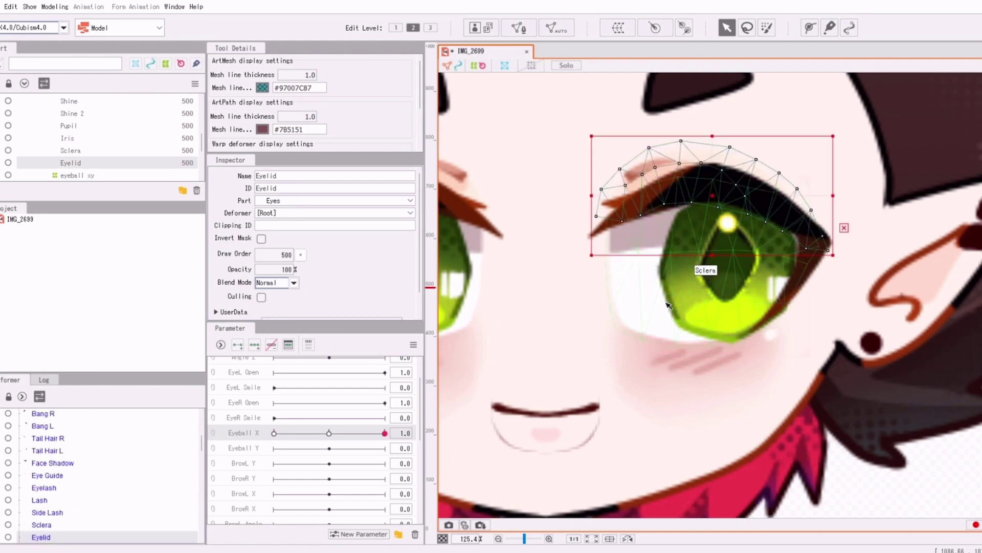
{"action": "left_click", "coordinate": [692, 292]}
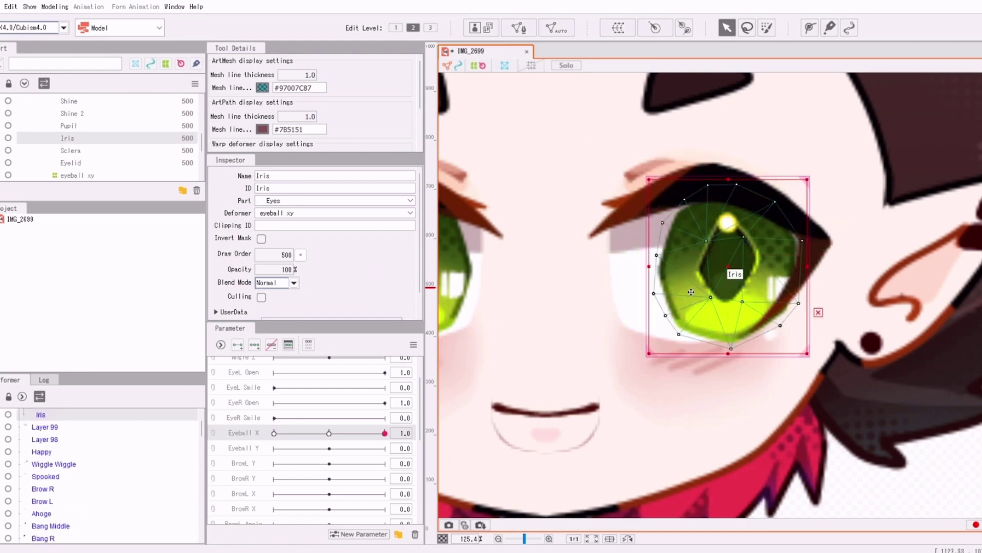
{"action": "left_click", "coordinate": [645, 174]}
At Eyeball X -1.0, move the eyeball xy deformer sideways toward the inner corner of the eye.
{"action": "left_click", "coordinate": [375, 433]}
{"action": "left_click_drag", "start_coordinate": [374, 434], "coordinate": [274, 434]}
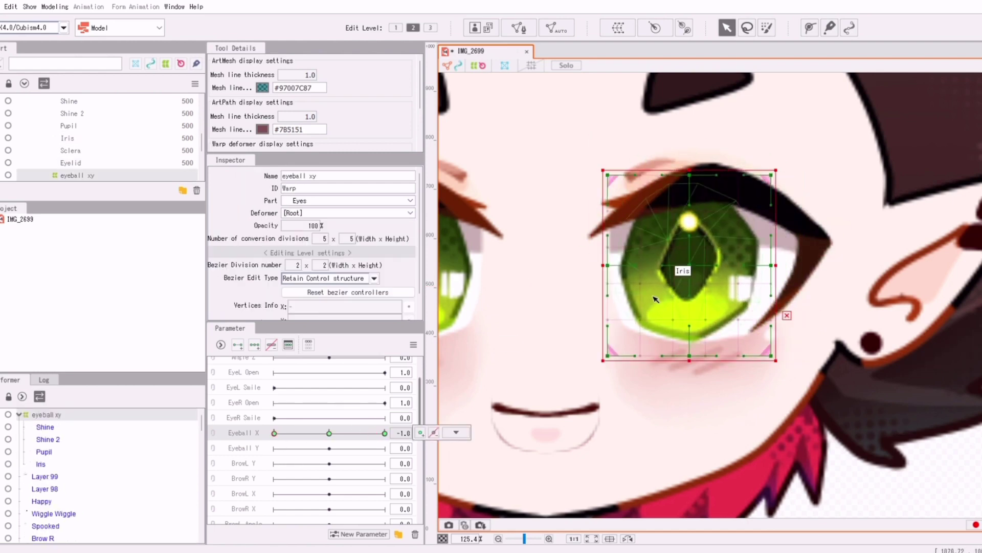
{"action": "left_click_drag", "start_coordinate": [695, 268], "coordinate": [671, 268]}
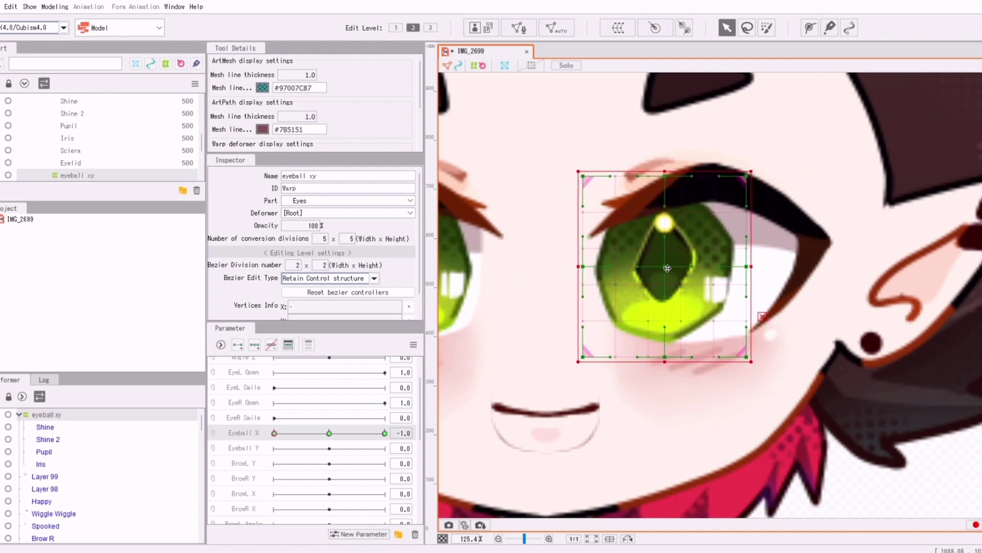
{"action": "scroll", "coordinate": [667, 268], "scroll_direction": "down", "scroll_amount": 3}
{"action": "scroll", "coordinate": [663, 268], "scroll_direction": "up", "scroll_amount": 3}
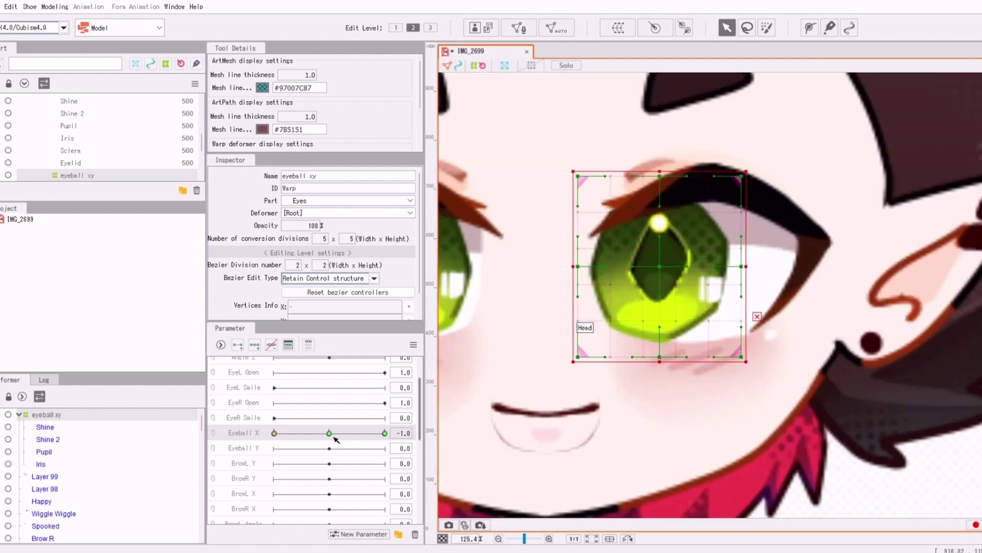
{"action": "left_click", "coordinate": [384, 433]}
{"action": "left_click_drag", "start_coordinate": [476, 476], "coordinate": [325, 471]}
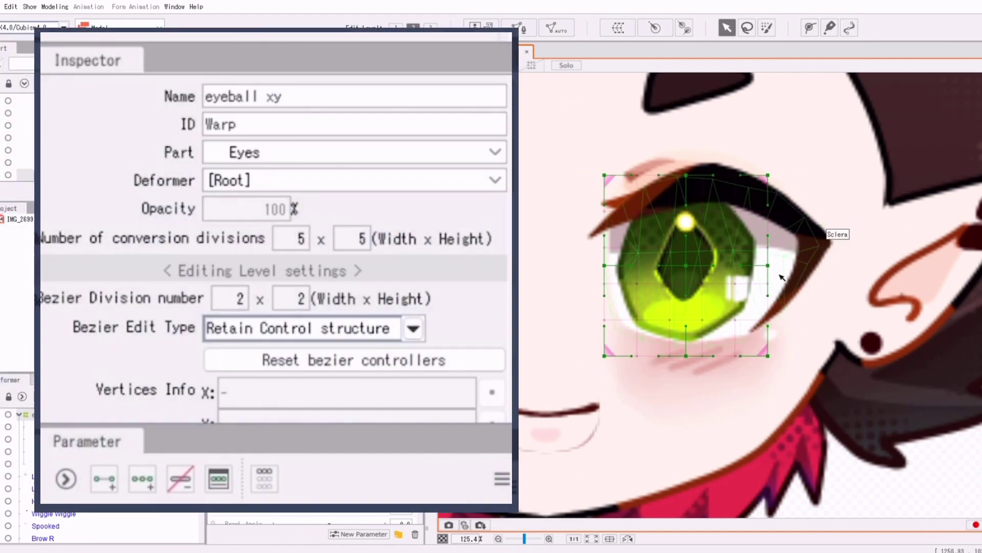
Clip the Iris to the Sclera by copying the Sclera's ID into the Iris's Clipping ID, leaving the mask not inverted.
{"action": "left_click", "coordinate": [782, 277]}
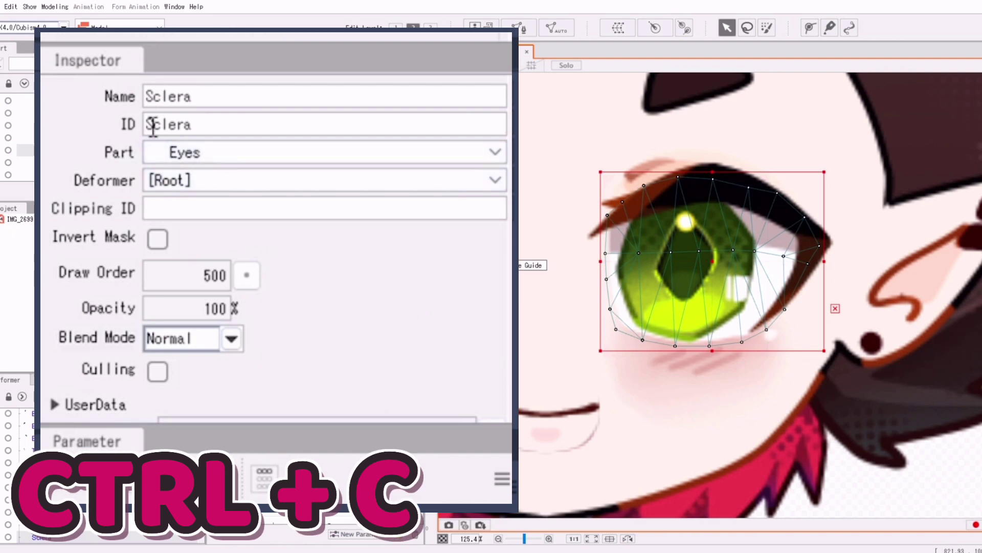
{"action": "left_click_drag", "start_coordinate": [154, 132], "coordinate": [232, 137]}
{"action": "key", "text": "ctrl+c"}
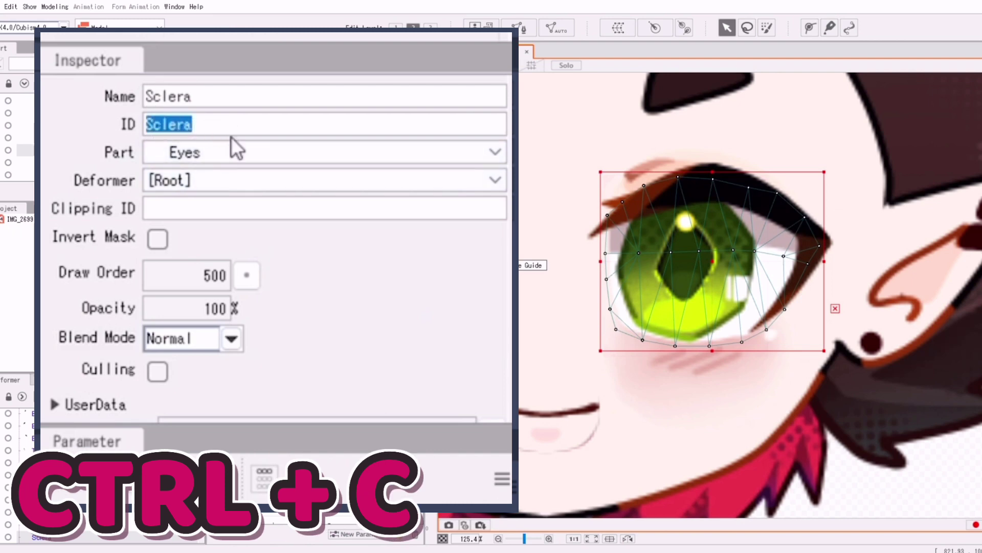
{"action": "left_click", "coordinate": [25, 137]}
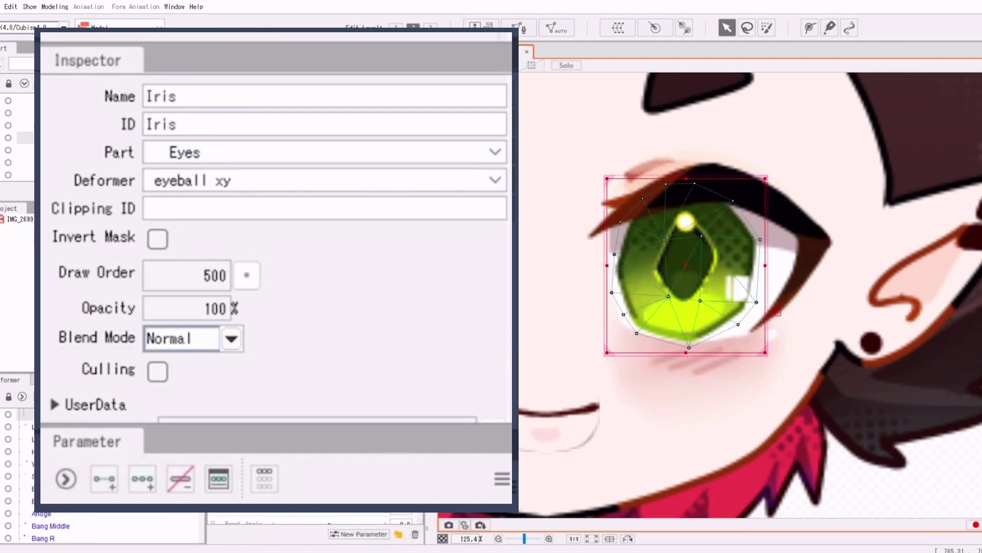
{"action": "left_click", "coordinate": [210, 207]}
{"action": "key", "text": "ctrl+v"}
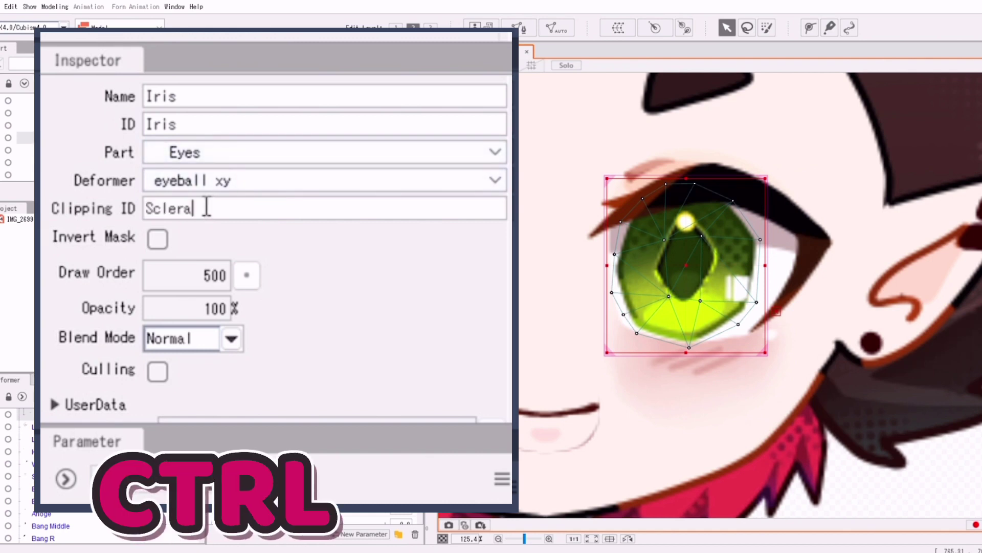
{"action": "left_click", "coordinate": [156, 239]}
{"action": "left_click", "coordinate": [156, 239]}
Add three keys to Eyeball Y for the eyeball xy deformer and move the deformer up at value 1.0.
{"action": "left_click_drag", "start_coordinate": [329, 409], "coordinate": [384, 448]}
{"action": "left_click", "coordinate": [431, 432]}
{"action": "left_click", "coordinate": [465, 450]}
{"action": "left_click", "coordinate": [329, 433]}
{"action": "left_click", "coordinate": [244, 448]}
{"action": "left_click", "coordinate": [255, 345]}
{"action": "left_click_drag", "start_coordinate": [689, 265], "coordinate": [684, 243]}
{"action": "scroll", "coordinate": [684, 243], "scroll_direction": "down", "scroll_amount": 6}
{"action": "scroll", "coordinate": [684, 243], "scroll_direction": "up", "scroll_amount": 3}
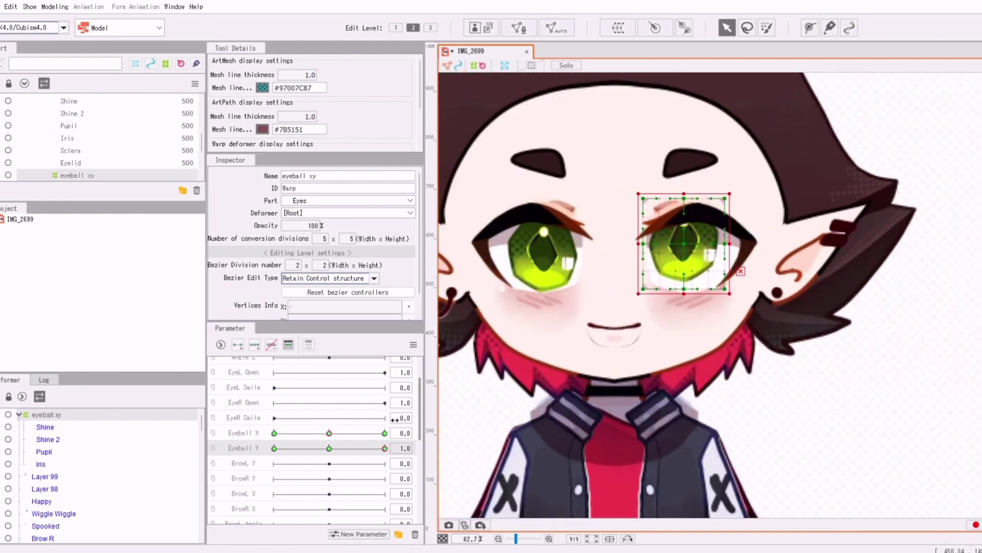
At Eyeball Y -1.0, move the eyeball xy deformer down toward the lower edge of the eye.
{"action": "left_click_drag", "start_coordinate": [384, 448], "coordinate": [274, 448]}
{"action": "left_click", "coordinate": [385, 448]}
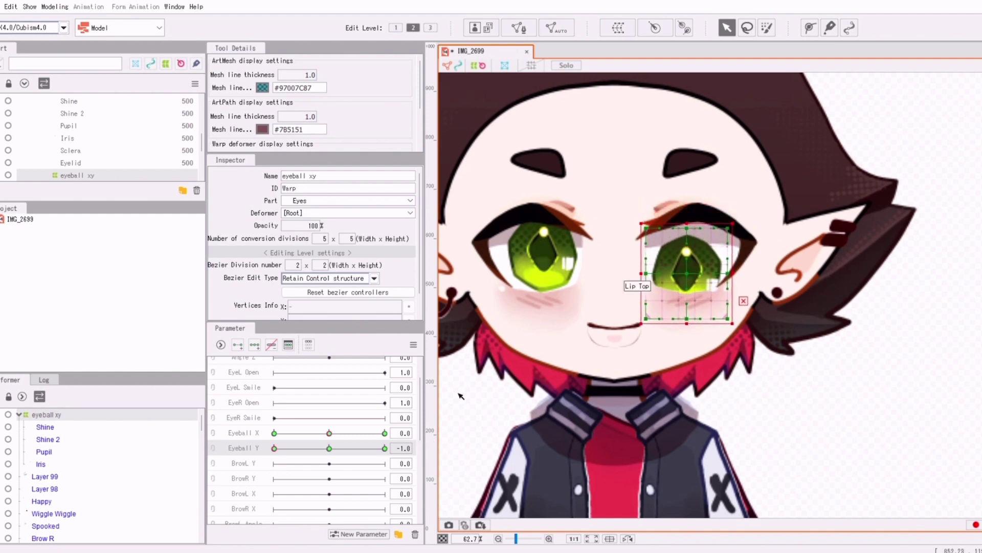
{"action": "left_click", "coordinate": [421, 449]}
{"action": "left_click", "coordinate": [274, 448]}
{"action": "scroll", "coordinate": [675, 335], "scroll_direction": "down", "scroll_amount": 1}
{"action": "scroll", "coordinate": [835, 334], "scroll_direction": "down", "scroll_amount": 1}
{"action": "scroll", "coordinate": [931, 301], "scroll_direction": "up", "scroll_amount": 2}
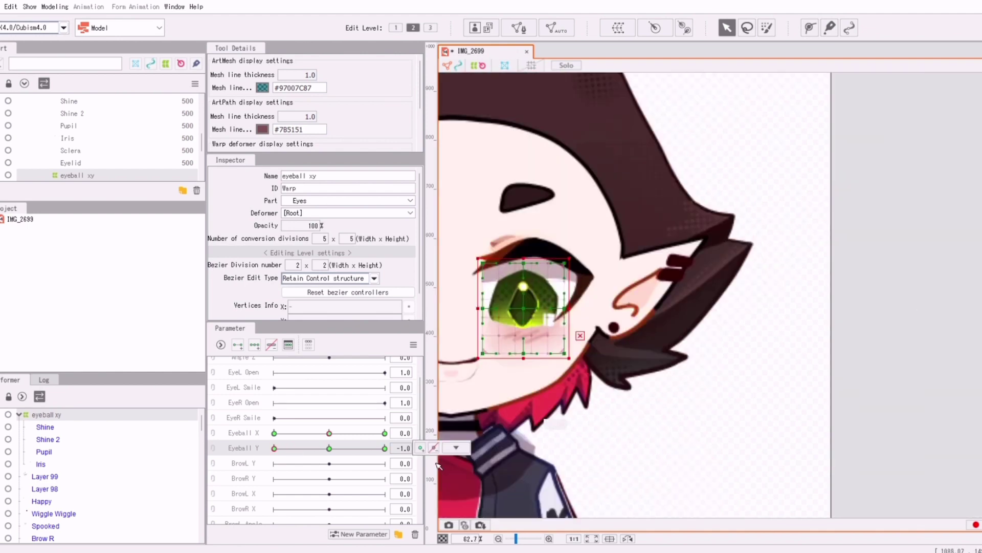
Run Eyeball Y and Eyeball X through their values from -1.0 to 1.0 to check the iris movement.
{"action": "left_click", "coordinate": [329, 448]}
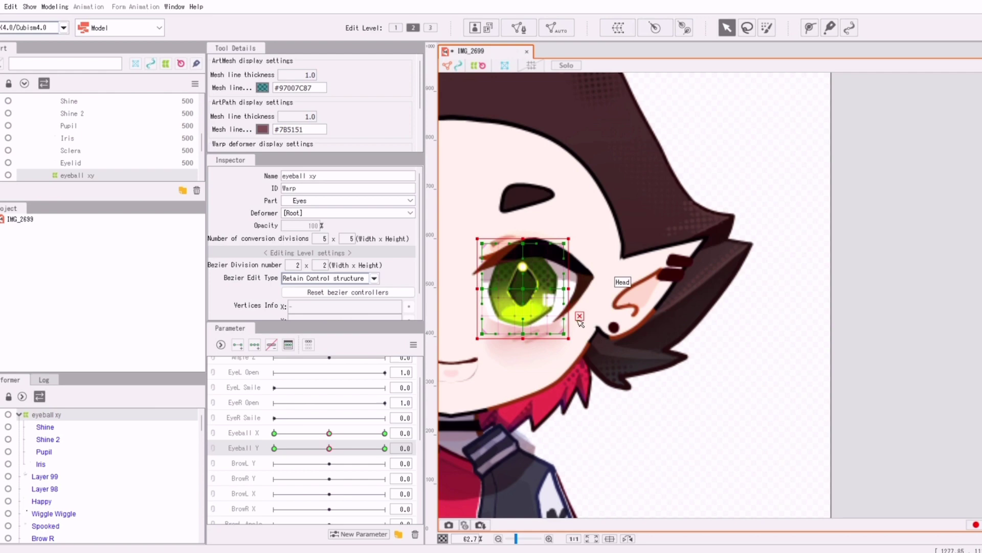
{"action": "left_click", "coordinate": [384, 448]}
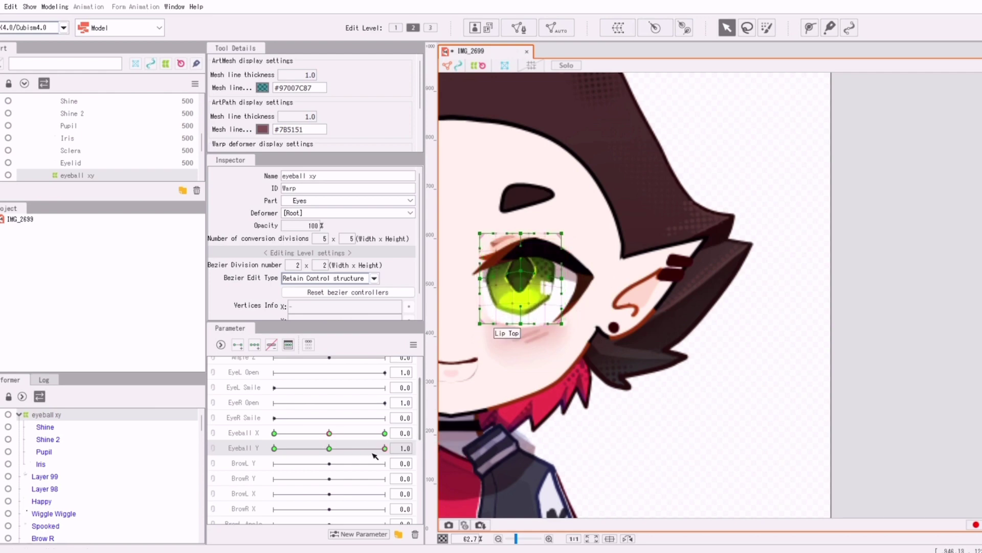
{"action": "left_click", "coordinate": [329, 449]}
{"action": "left_click", "coordinate": [274, 448]}
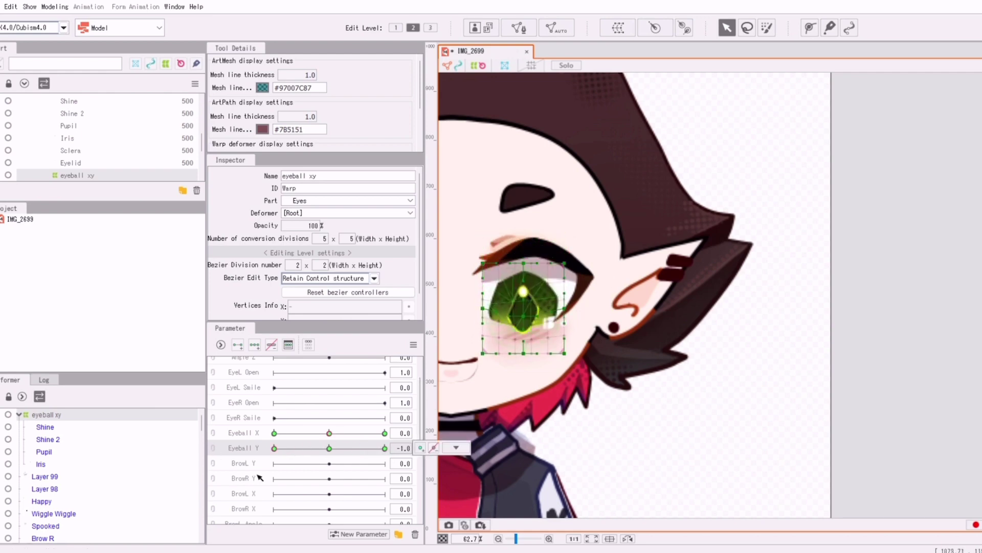
{"action": "left_click", "coordinate": [336, 448]}
{"action": "left_click_drag", "start_coordinate": [365, 434], "coordinate": [386, 434]}
{"action": "left_click_drag", "start_coordinate": [543, 288], "coordinate": [553, 291]}
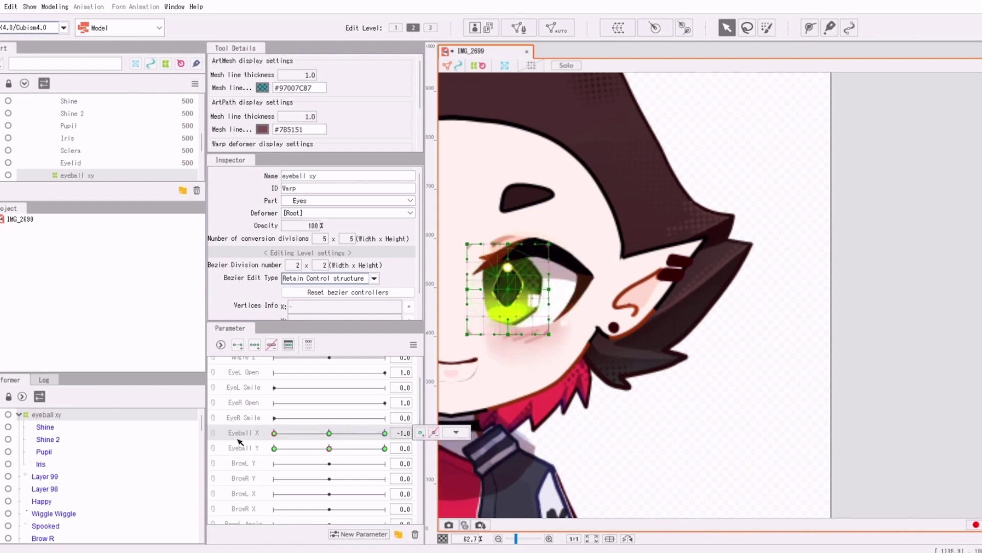
{"action": "left_click_drag", "start_coordinate": [508, 289], "coordinate": [505, 293]}
{"action": "left_click_drag", "start_coordinate": [268, 447], "coordinate": [329, 452]}
Link Eyeball X and Eyeball Y into one combined grid and automatically generate the deformer's four corner forms.
{"action": "left_click", "coordinate": [212, 434]}
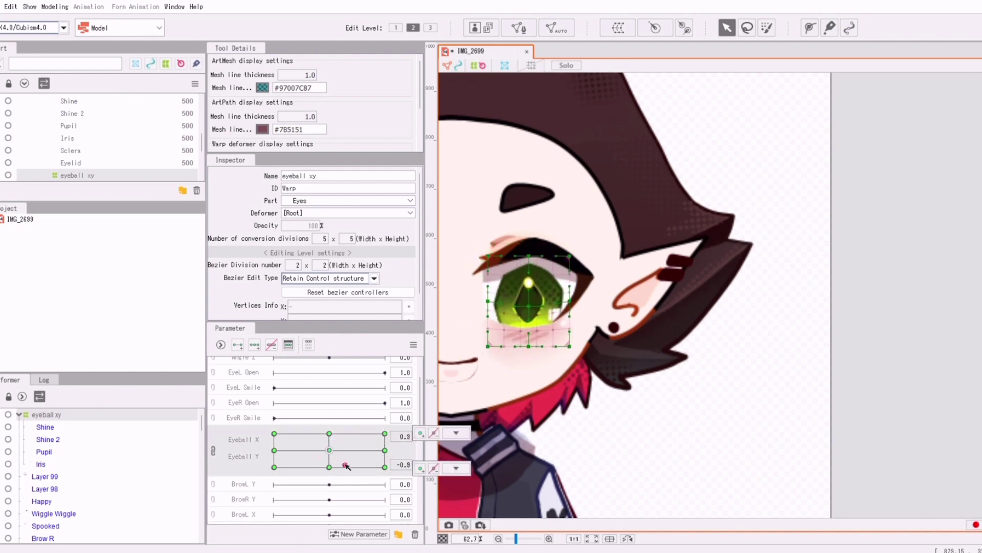
{"action": "left_click", "coordinate": [413, 344]}
{"action": "left_click", "coordinate": [511, 420]}
{"action": "left_click", "coordinate": [504, 342]}
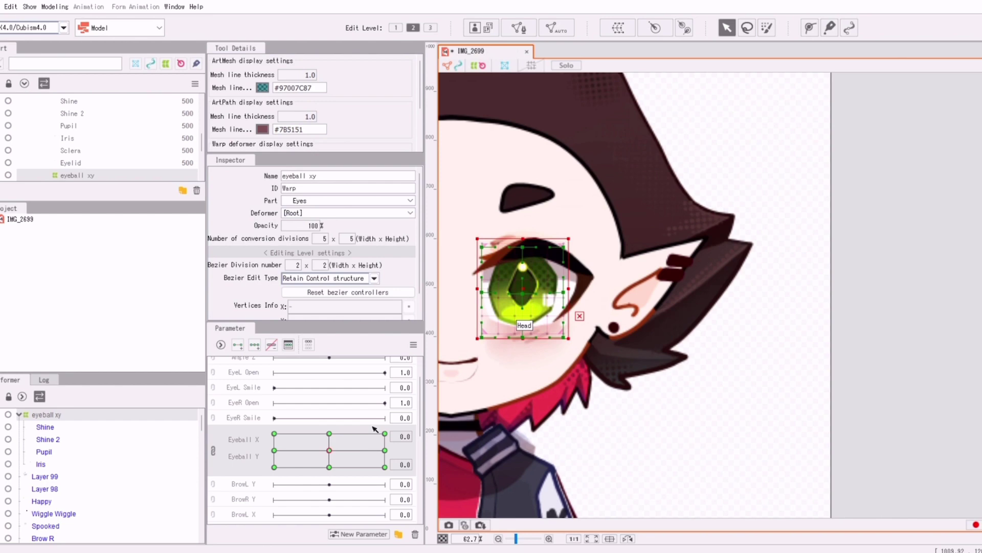
Test diagonal gaze positions in the combined Eyeball X/Y grid, reselect the eyeball xy deformer and relink the two parameters.
{"action": "left_click", "coordinate": [341, 458]}
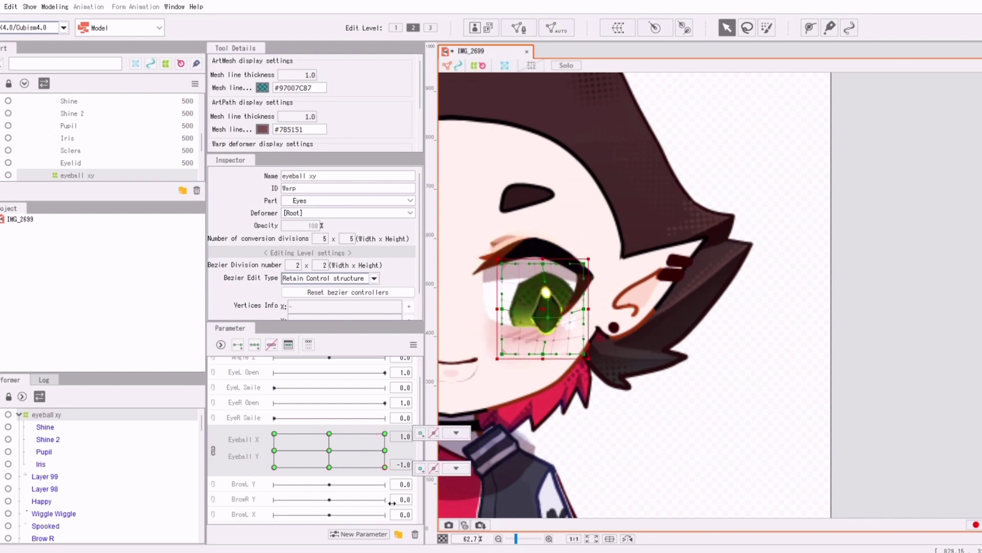
{"action": "left_click", "coordinate": [522, 297]}
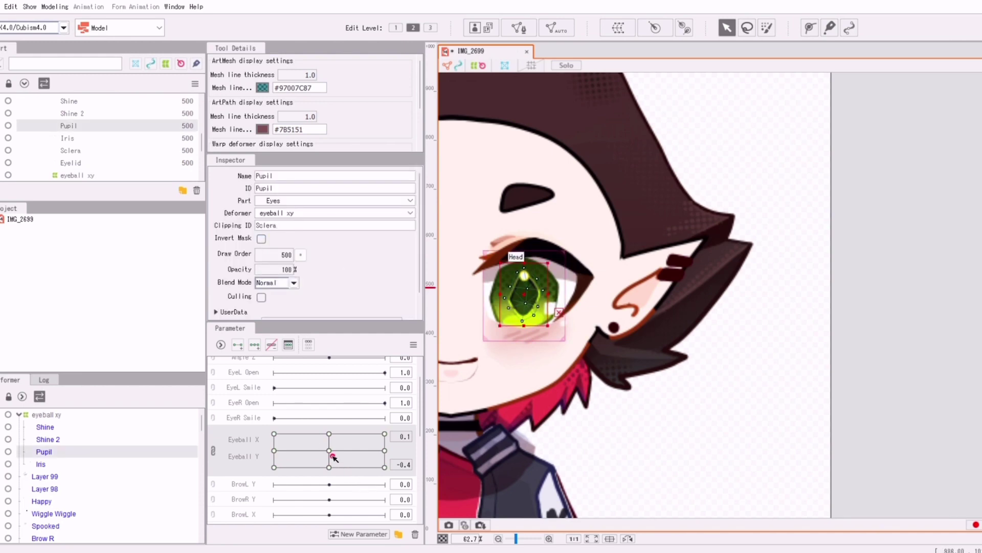
{"action": "left_click_drag", "start_coordinate": [360, 468], "coordinate": [329, 454]}
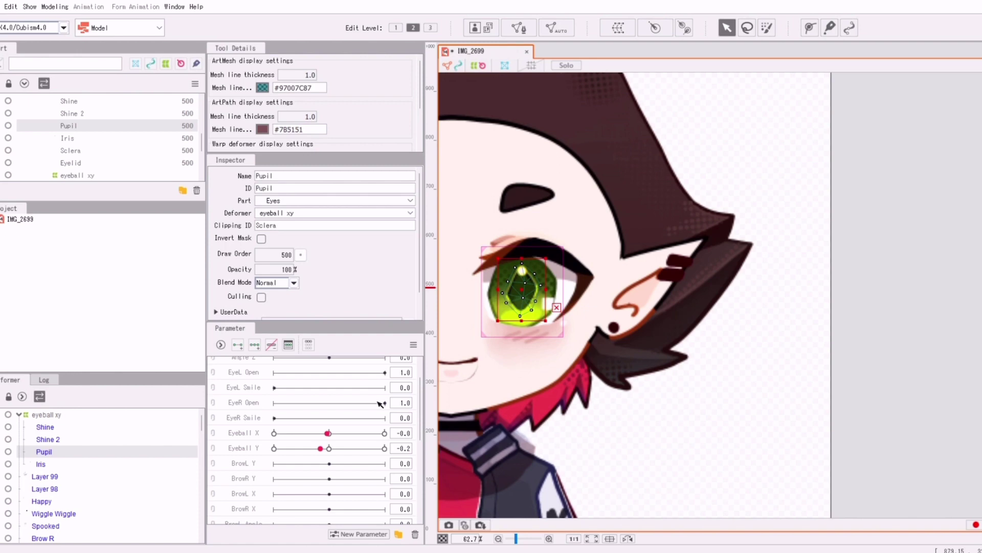
{"action": "left_click", "coordinate": [486, 248]}
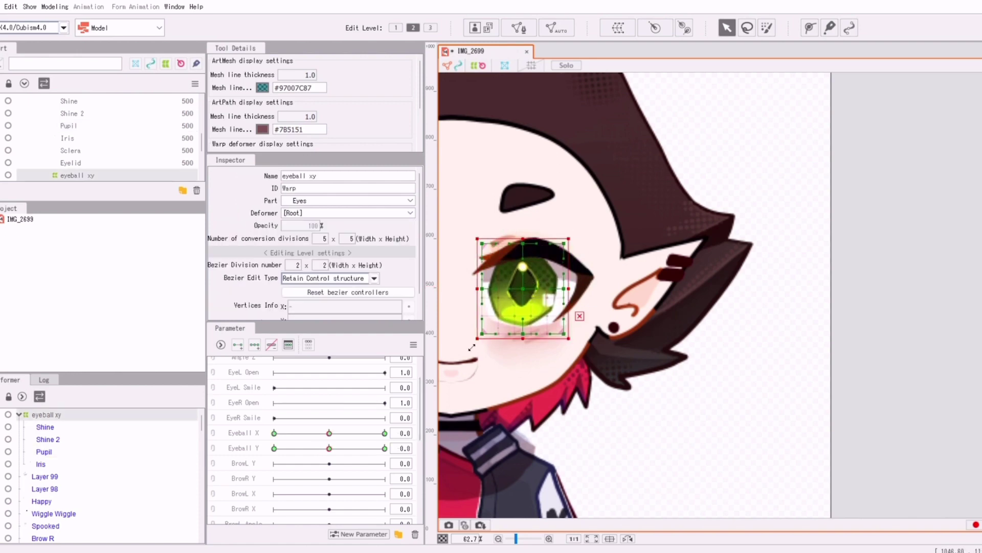
{"action": "left_click", "coordinate": [214, 441]}
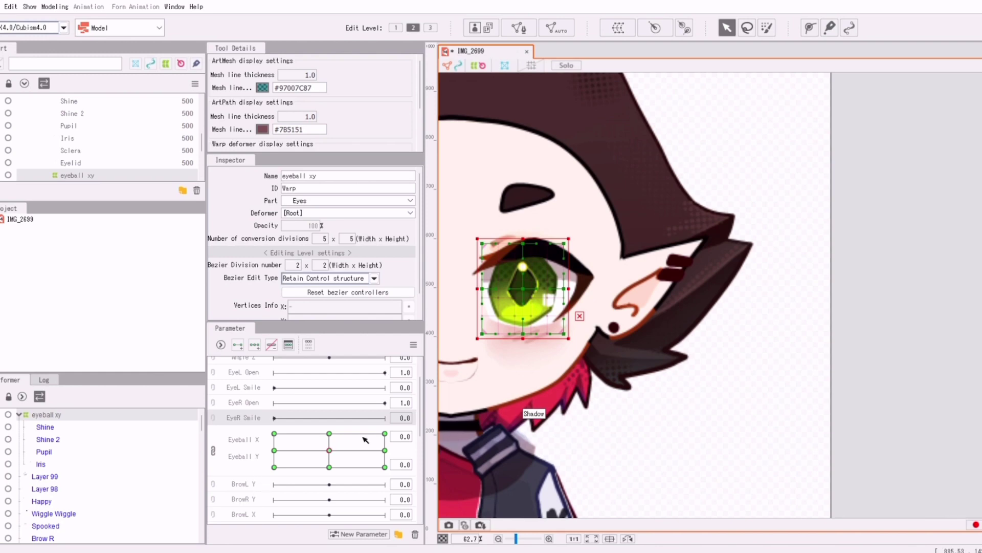
Add a five-point deform path along the middle of the Eyelash, from its outer corner to its inner tip.
{"action": "double_click", "coordinate": [248, 405]}
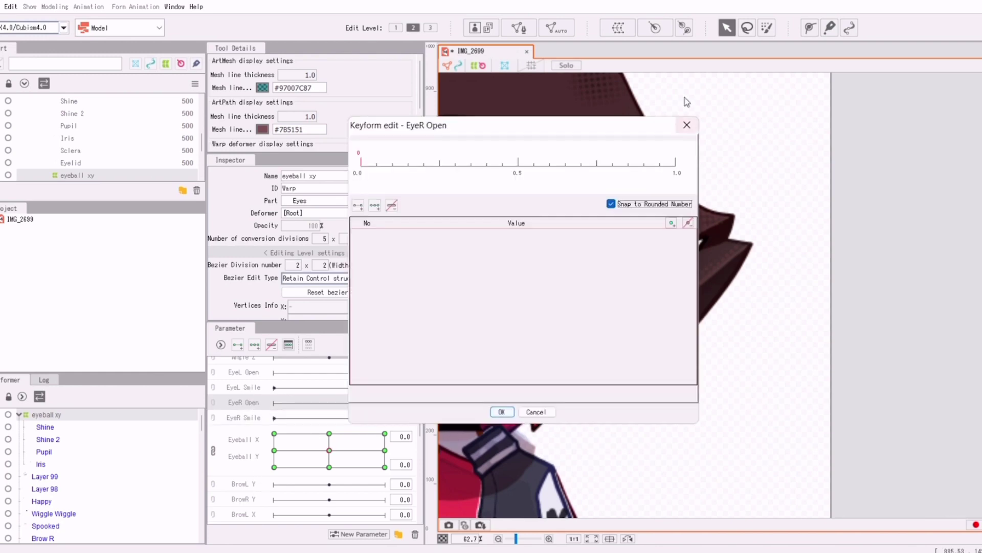
{"action": "left_click", "coordinate": [688, 124]}
{"action": "left_click", "coordinate": [580, 316]}
{"action": "left_click", "coordinate": [545, 249]}
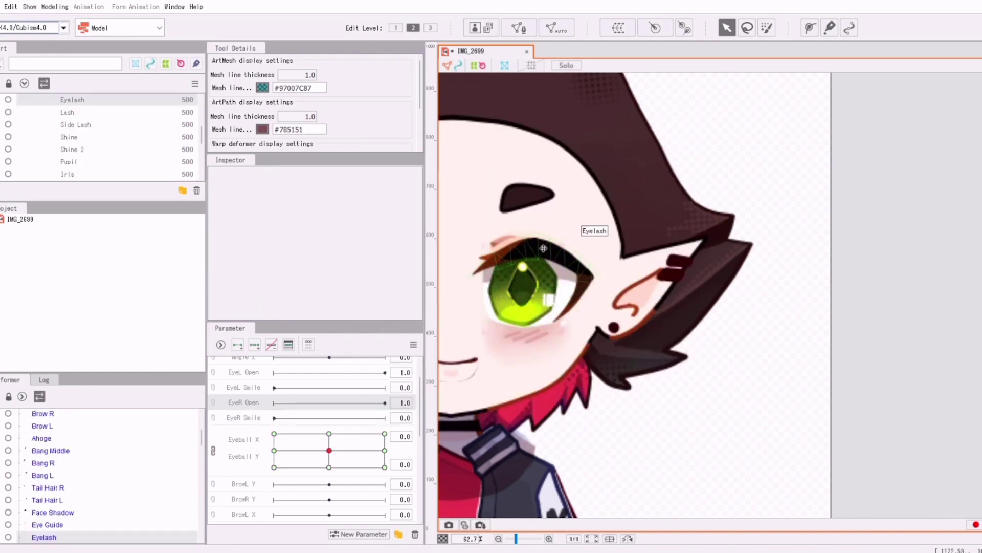
{"action": "scroll", "coordinate": [495, 264], "scroll_direction": "up", "scroll_amount": 2}
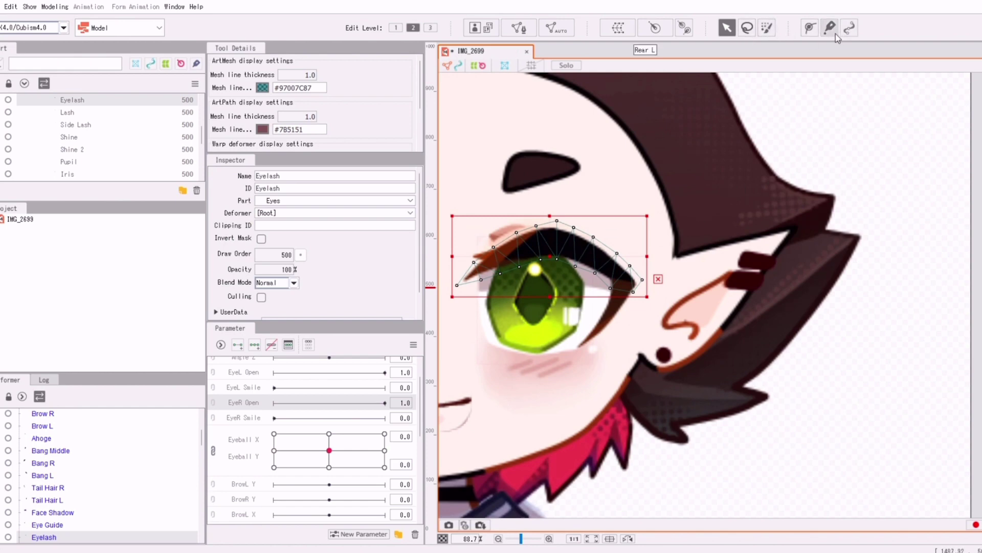
{"action": "left_click", "coordinate": [810, 28]}
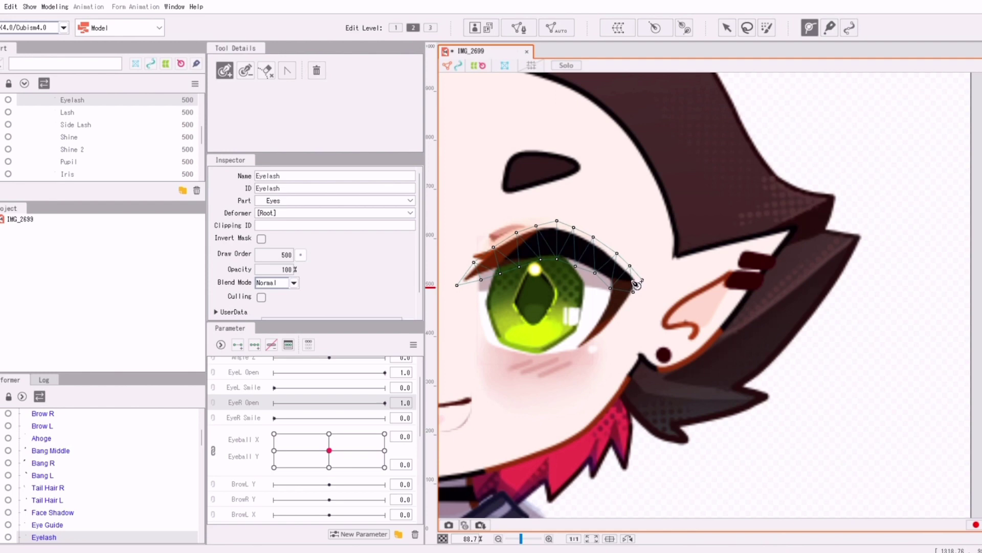
{"action": "left_click", "coordinate": [633, 281]}
{"action": "left_click", "coordinate": [596, 257]}
{"action": "left_click", "coordinate": [555, 243]}
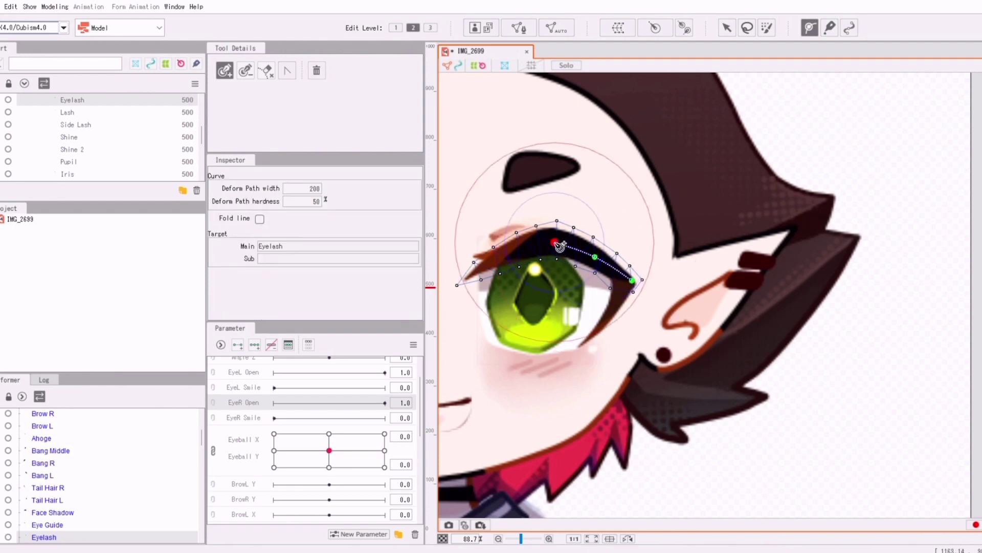
{"action": "left_click", "coordinate": [506, 255]}
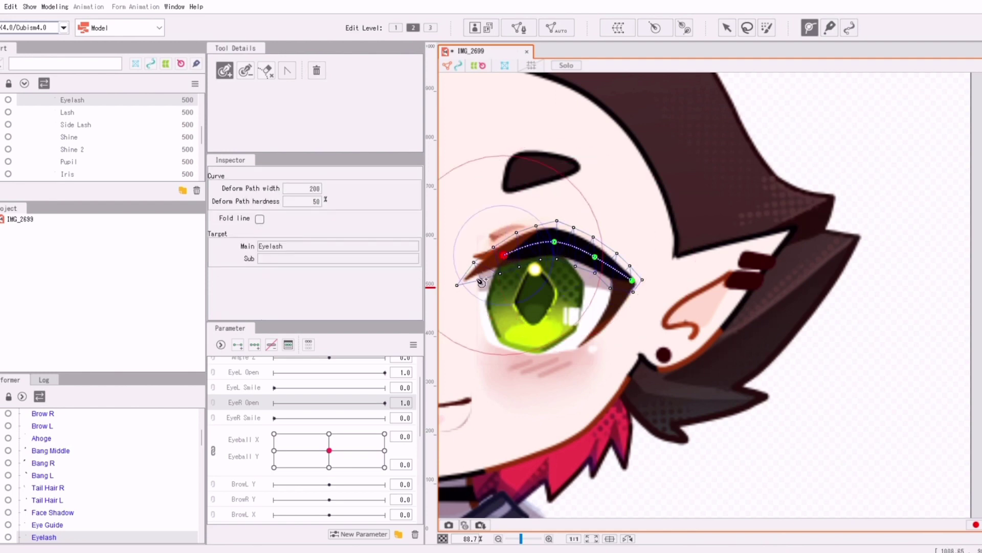
{"action": "left_click", "coordinate": [466, 279]}
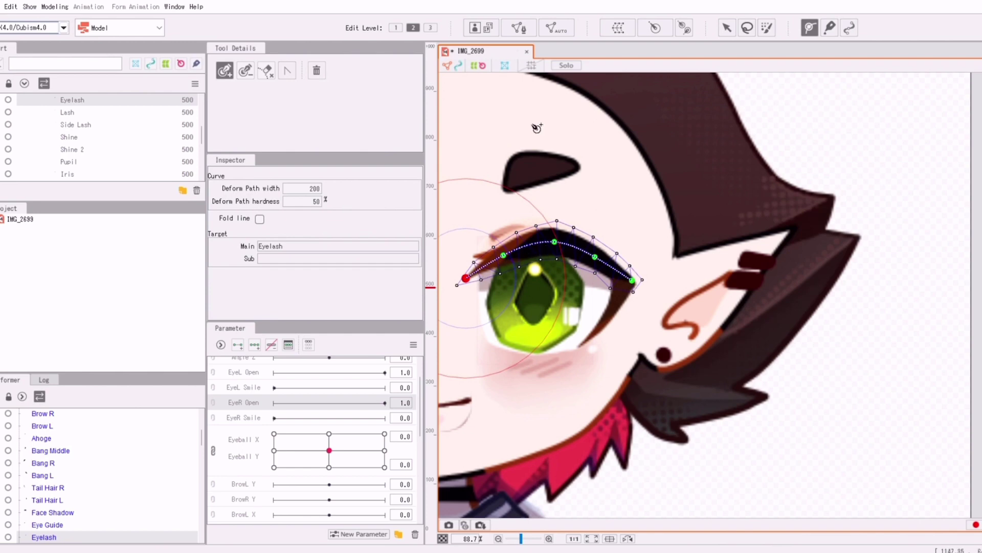
{"action": "left_click", "coordinate": [726, 29]}
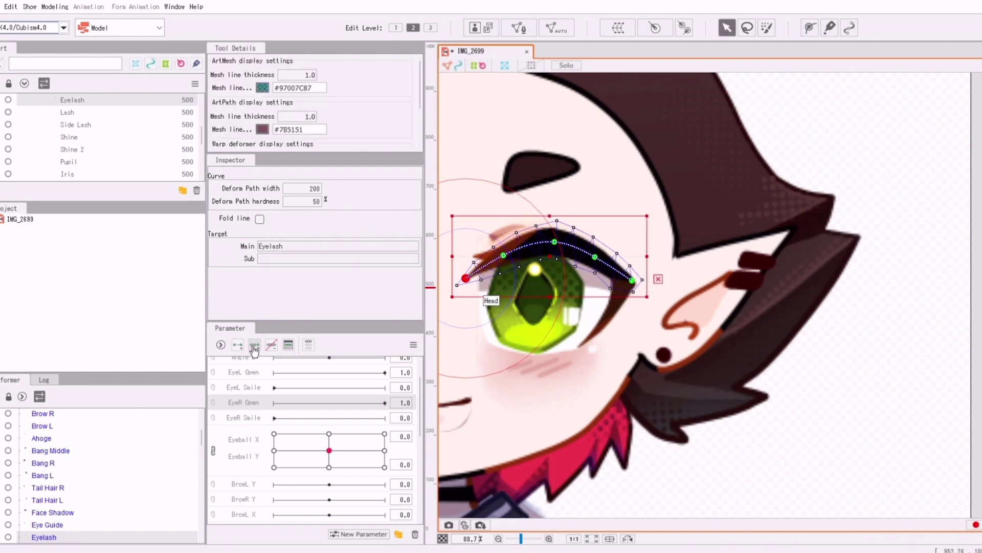
Add an EyeR Open key at 0.8 for the Eyelash and slightly adjust the deform path's middle point there.
{"action": "mouse_move", "coordinate": [385, 402]}
{"action": "left_mouse_down"}
{"action": "mouse_move", "coordinate": [336, 407]}
{"action": "mouse_move", "coordinate": [402, 415]}
{"action": "mouse_move", "coordinate": [370, 415]}
{"action": "left_mouse_up"}
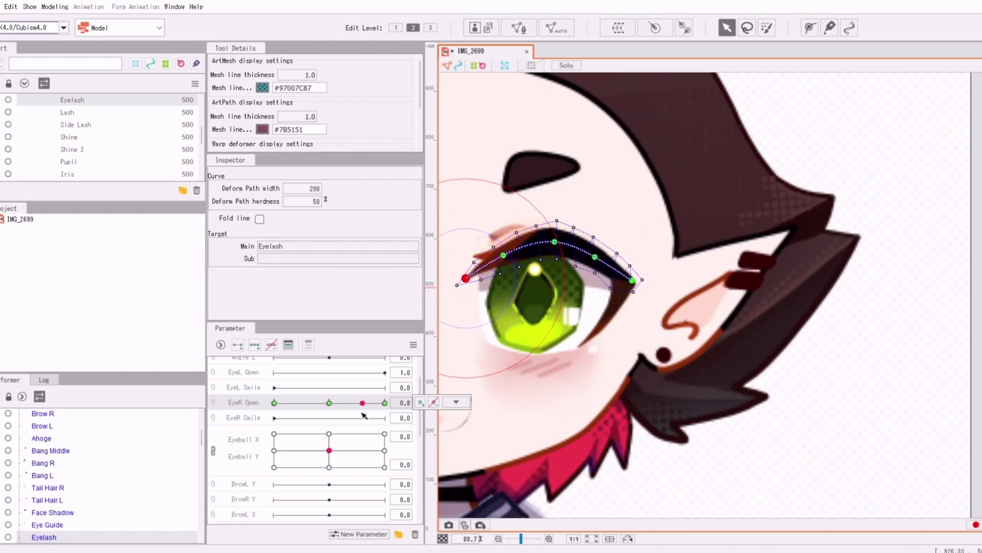
{"action": "left_click", "coordinate": [421, 402]}
{"action": "left_click_drag", "start_coordinate": [555, 242], "coordinate": [554, 235]}
{"action": "left_click", "coordinate": [504, 255]}
{"action": "scroll", "coordinate": [614, 314], "scroll_direction": "down", "scroll_amount": 3}
{"action": "scroll", "coordinate": [543, 315], "scroll_direction": "up", "scroll_amount": 3}
{"action": "left_click_drag", "start_coordinate": [362, 403], "coordinate": [361, 418]}
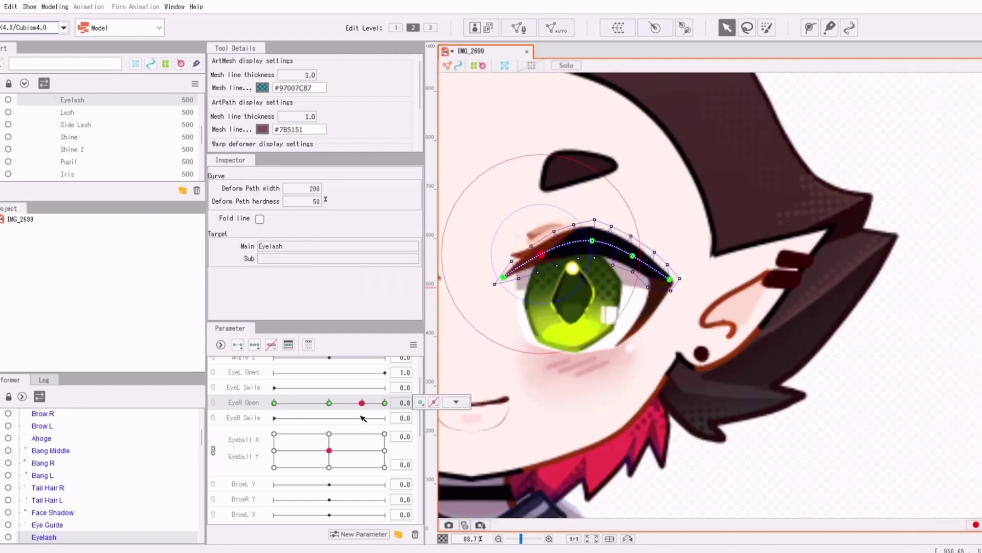
At EyeR Open 0.0, lower and bend the Eyelash path points into a closed, downward-curved lash line across the lower eye.
{"action": "left_click", "coordinate": [593, 240]}
{"action": "left_click_drag", "start_coordinate": [631, 215], "coordinate": [622, 270]}
{"action": "left_click_drag", "start_coordinate": [662, 333], "coordinate": [654, 314]}
{"action": "left_click_drag", "start_coordinate": [497, 332], "coordinate": [495, 322]}
{"action": "left_click_drag", "start_coordinate": [533, 309], "coordinate": [534, 318]}
{"action": "left_click_drag", "start_coordinate": [625, 305], "coordinate": [581, 324]}
{"action": "left_click", "coordinate": [678, 324]}
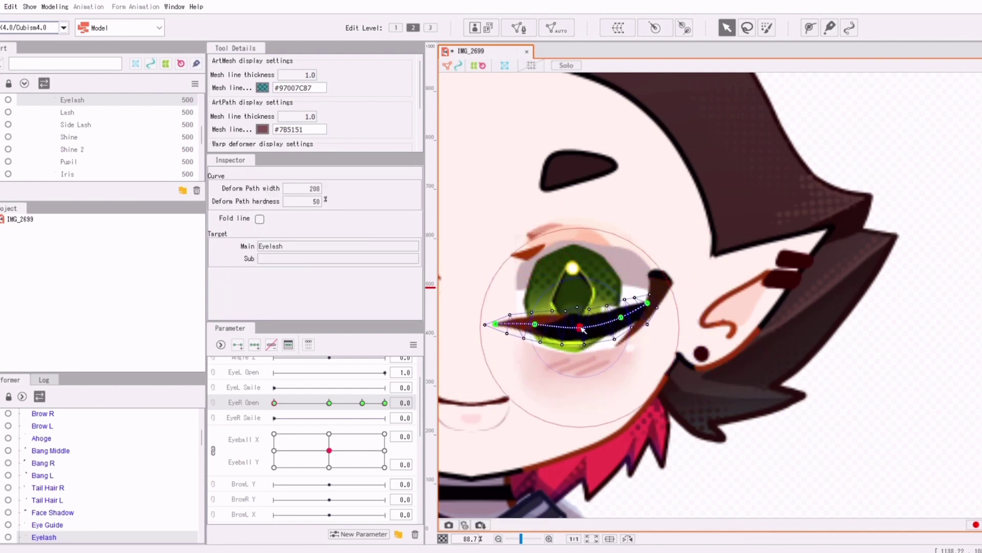
{"action": "left_click", "coordinate": [286, 403]}
{"action": "mouse_move", "coordinate": [284, 411]}
{"action": "left_mouse_down"}
{"action": "mouse_move", "coordinate": [287, 427]}
{"action": "mouse_move", "coordinate": [274, 409]}
{"action": "left_mouse_up"}
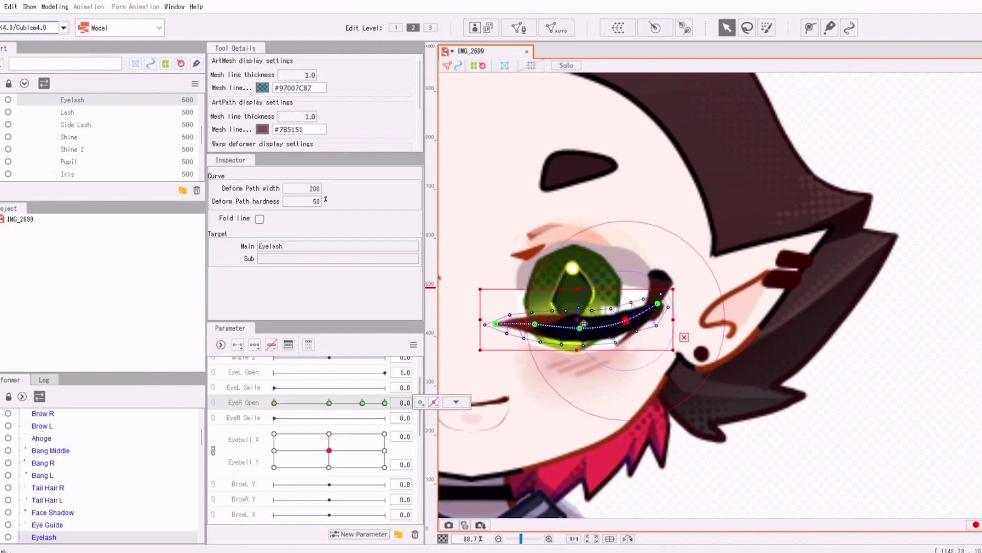
{"action": "left_click_drag", "start_coordinate": [577, 318], "coordinate": [577, 308]}
{"action": "left_click_drag", "start_coordinate": [292, 404], "coordinate": [275, 414]}
Add a four-point deform path along the Side Lash, from its lower tip to its upper end.
{"action": "left_click", "coordinate": [633, 313]}
{"action": "scroll", "coordinate": [625, 321], "scroll_direction": "up", "scroll_amount": 2}
{"action": "left_click", "coordinate": [628, 332]}
{"action": "left_click", "coordinate": [810, 27]}
{"action": "left_click", "coordinate": [606, 357]}
{"action": "left_click", "coordinate": [644, 324]}
{"action": "left_click", "coordinate": [669, 287]}
{"action": "left_click", "coordinate": [670, 248]}
{"action": "left_click", "coordinate": [727, 28]}
Try to reshape the Side Lash path toward the closed lash line by moving its points.
{"action": "left_click", "coordinate": [670, 286]}
{"action": "left_click", "coordinate": [644, 324]}
{"action": "left_click_drag", "start_coordinate": [703, 355], "coordinate": [682, 370]}
{"action": "left_click_drag", "start_coordinate": [636, 319], "coordinate": [655, 312]}
{"action": "left_click_drag", "start_coordinate": [630, 337], "coordinate": [616, 328]}
{"action": "left_click_drag", "start_coordinate": [585, 355], "coordinate": [613, 324]}
{"action": "left_click_drag", "start_coordinate": [576, 346], "coordinate": [565, 328]}
{"action": "key", "text": "ctrl+z"}
{"action": "key", "text": "ctrl+z"}
{"action": "key", "text": "ctrl+z"}
{"action": "key", "text": "ctrl+z"}
{"action": "key", "text": "ctrl+z"}
{"action": "key", "text": "ctrl+z"}
{"action": "key", "text": "ctrl+z"}
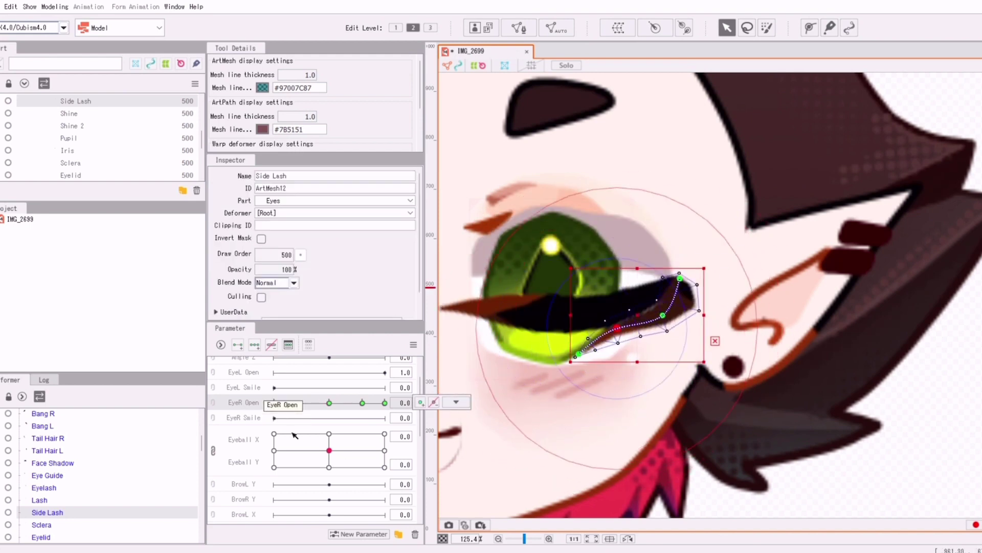
At EyeR Open 0.0, fit the Side Lash path points along the closed Eyelash and lower its draw order to 494.
{"action": "left_click_drag", "start_coordinate": [318, 404], "coordinate": [275, 405]}
{"action": "left_click_drag", "start_coordinate": [605, 357], "coordinate": [570, 330]}
{"action": "left_click_drag", "start_coordinate": [644, 324], "coordinate": [633, 318]}
{"action": "left_click_drag", "start_coordinate": [668, 289], "coordinate": [650, 309]}
{"action": "left_click_drag", "start_coordinate": [669, 248], "coordinate": [678, 279]}
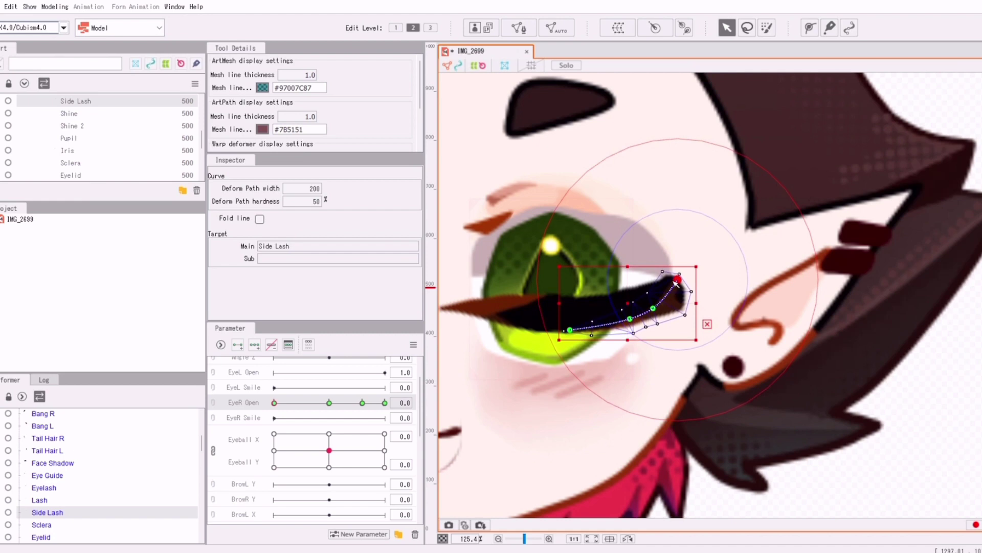
{"action": "left_click_drag", "start_coordinate": [633, 318], "coordinate": [616, 320]}
{"action": "mouse_move", "coordinate": [275, 403]}
{"action": "left_mouse_down"}
{"action": "mouse_move", "coordinate": [334, 405]}
{"action": "mouse_move", "coordinate": [274, 405]}
{"action": "left_mouse_up"}
{"action": "left_click_drag", "start_coordinate": [616, 320], "coordinate": [613, 311]}
{"action": "left_click_drag", "start_coordinate": [274, 403], "coordinate": [260, 407]}
{"action": "left_click_drag", "start_coordinate": [651, 309], "coordinate": [652, 308]}
{"action": "left_click_drag", "start_coordinate": [613, 311], "coordinate": [613, 322]}
{"action": "left_click_drag", "start_coordinate": [430, 287], "coordinate": [432, 292]}
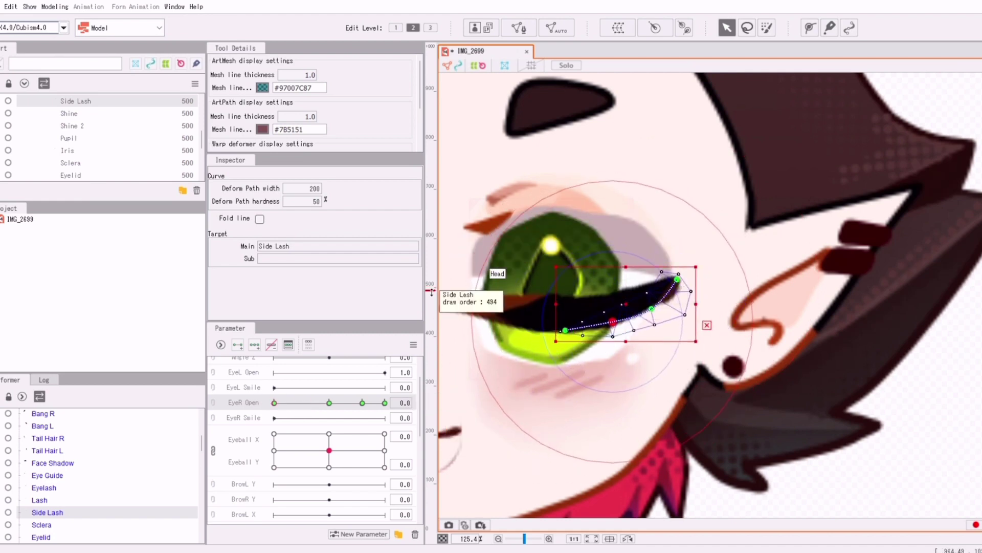
Create a warp deformer named sclera close as parent of the Sclera, in the Eyes part.
{"action": "left_click_drag", "start_coordinate": [274, 403], "coordinate": [333, 389]}
{"action": "left_click", "coordinate": [41, 537]}
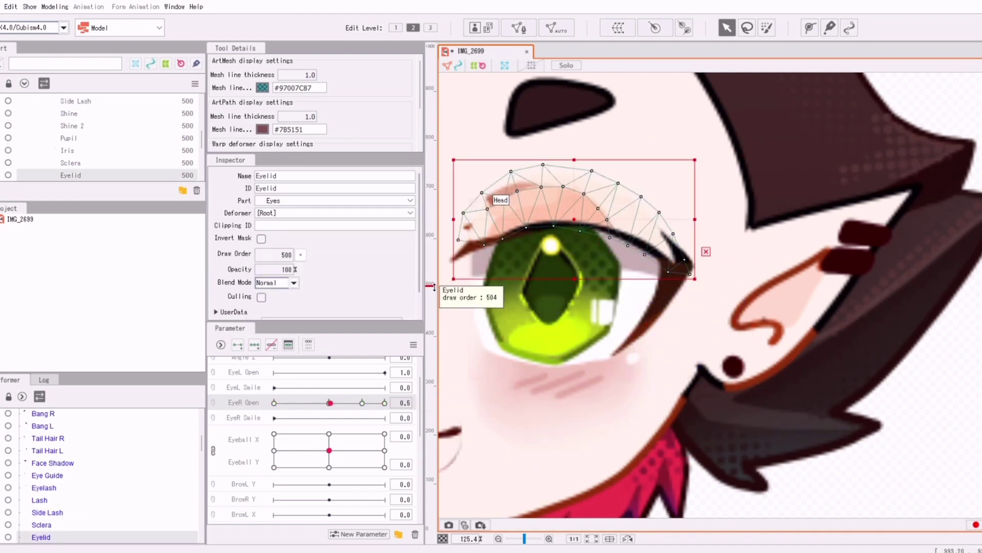
{"action": "mouse_move", "coordinate": [502, 217]}
{"action": "left_mouse_down"}
{"action": "mouse_move", "coordinate": [504, 269]}
{"action": "mouse_move", "coordinate": [494, 214]}
{"action": "left_mouse_up"}
{"action": "left_click_drag", "start_coordinate": [330, 403], "coordinate": [274, 403]}
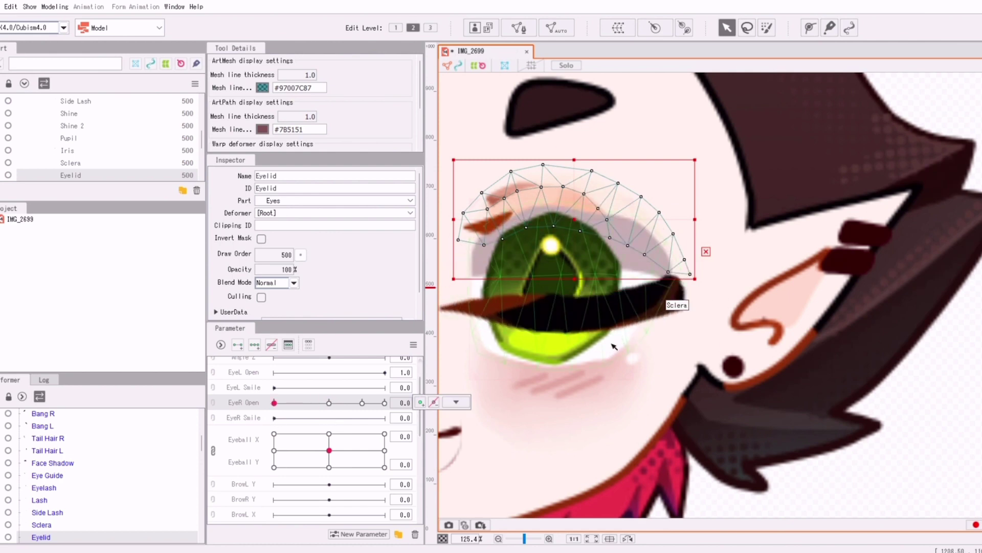
{"action": "left_click", "coordinate": [613, 344]}
{"action": "left_click", "coordinate": [619, 28]}
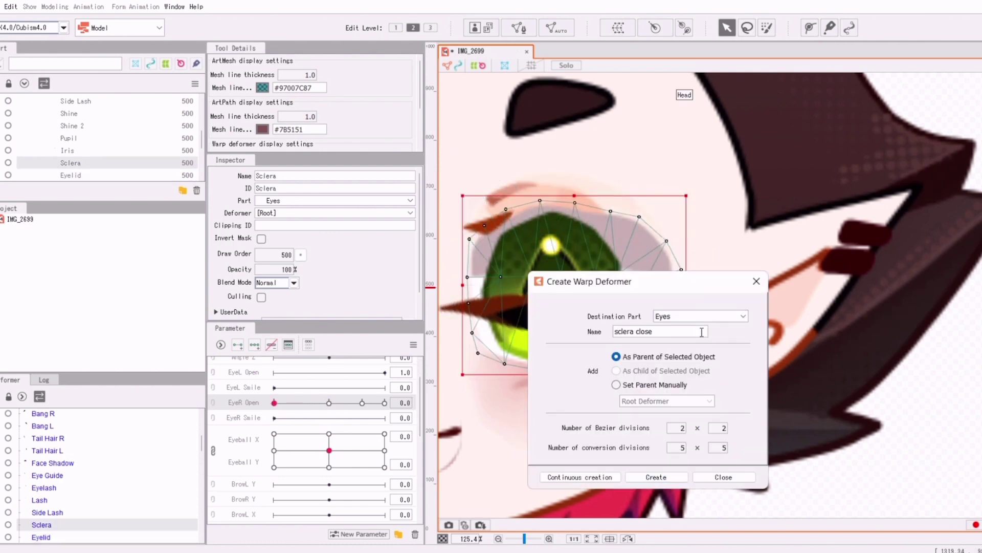
{"action": "left_click", "coordinate": [653, 479]}
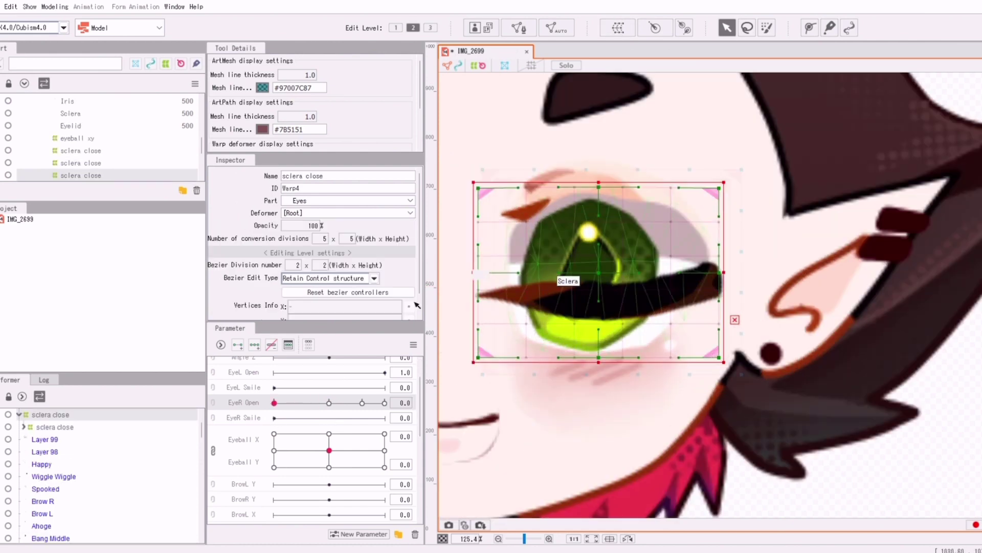
Set the sclera close deformer's Bezier divisions to 3 × 2 and bulge its upper and lower edges slightly at EyeR Open 1.0.
{"action": "double_click", "coordinate": [297, 265]}
{"action": "type", "text": "3"}
{"action": "key", "text": "Return"}
{"action": "left_click_drag", "start_coordinate": [274, 403], "coordinate": [385, 403]}
{"action": "left_click_drag", "start_coordinate": [639, 187], "coordinate": [638, 179]}
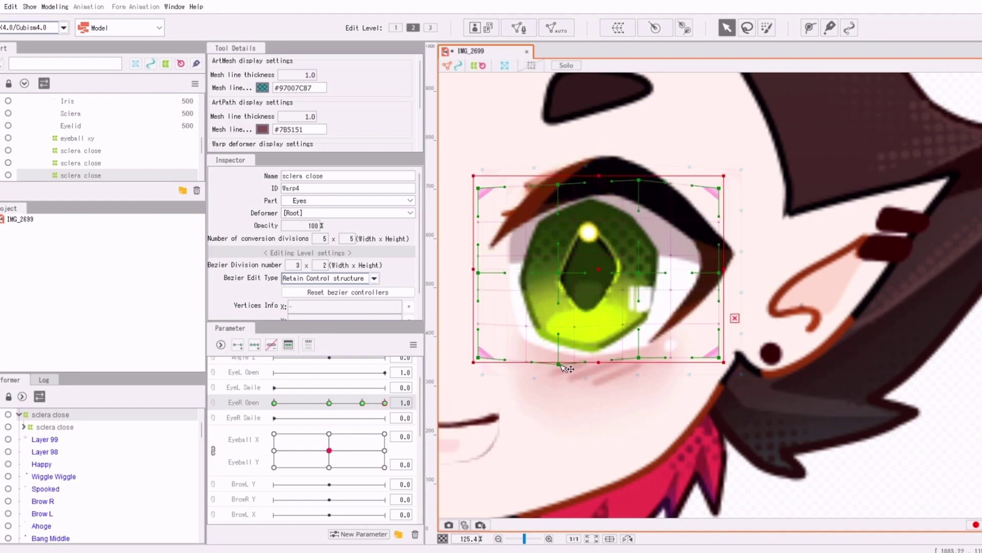
{"action": "left_click_drag", "start_coordinate": [559, 358], "coordinate": [560, 366]}
{"action": "mouse_move", "coordinate": [384, 403]}
{"action": "left_mouse_down"}
{"action": "mouse_move", "coordinate": [365, 406]}
{"action": "mouse_move", "coordinate": [384, 403]}
{"action": "left_mouse_up"}
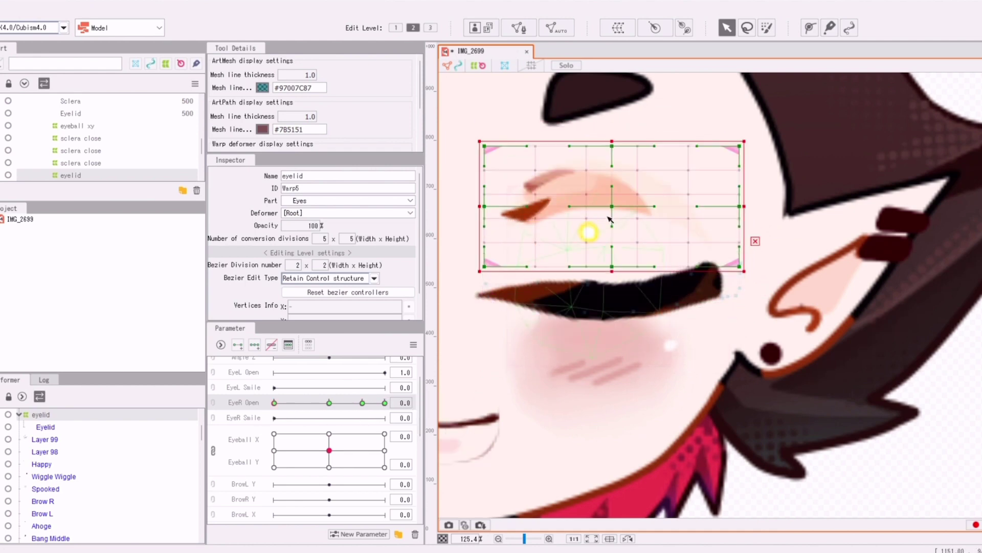
At EyeR Open 0.0, move the eyelid deformer down until the eyelid meets the closed lash line.
{"action": "left_click_drag", "start_coordinate": [609, 218], "coordinate": [608, 292]}
{"action": "left_click", "coordinate": [362, 403]}
{"action": "left_click", "coordinate": [456, 402]}
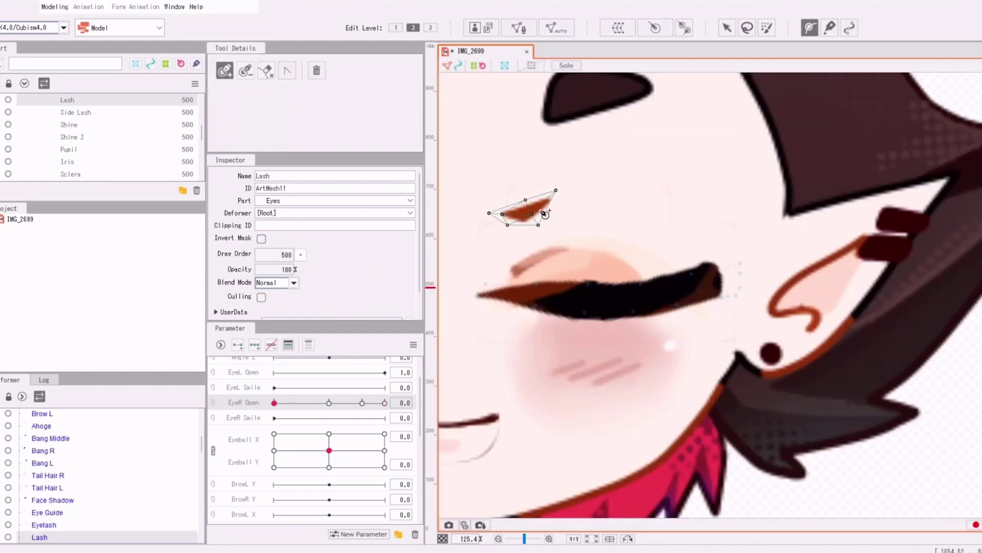
Add an EyeR Open key at 0.8 to the lash eyeclose deformer and shift the lash slightly upward.
{"action": "left_click", "coordinate": [810, 28]}
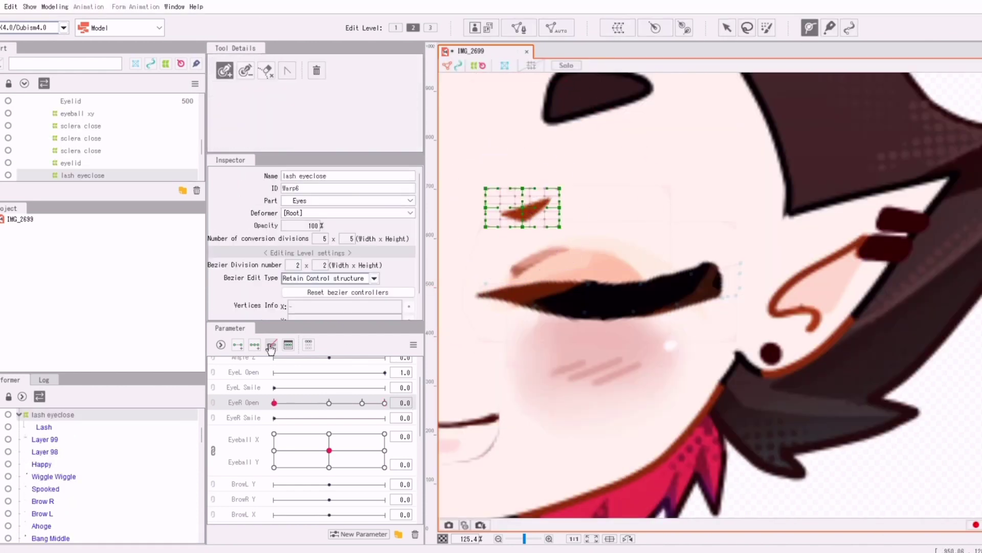
{"action": "left_click", "coordinate": [362, 402]}
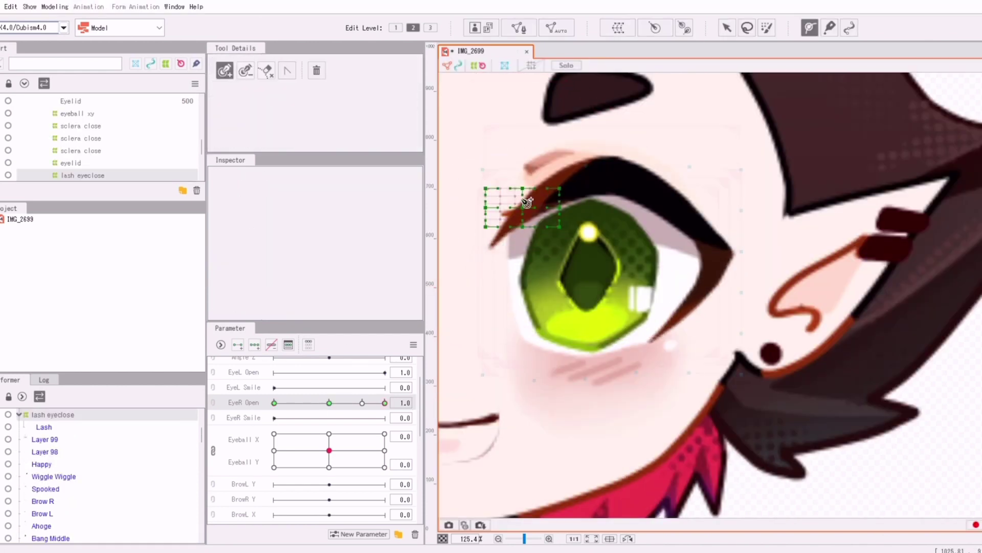
{"action": "key", "text": "v"}
{"action": "left_click_drag", "start_coordinate": [364, 403], "coordinate": [384, 403]}
{"action": "left_click_drag", "start_coordinate": [525, 209], "coordinate": [521, 195]}
{"action": "left_click_drag", "start_coordinate": [375, 403], "coordinate": [275, 409]}
Try to position the lash eyeclose deformer over the closed Eyelash's tip at EyeR Open 0.0.
{"action": "left_click_drag", "start_coordinate": [526, 209], "coordinate": [518, 301]}
{"action": "left_click_drag", "start_coordinate": [562, 327], "coordinate": [566, 275]}
{"action": "key", "text": "ctrl+z"}
{"action": "key", "text": "ctrl+z"}
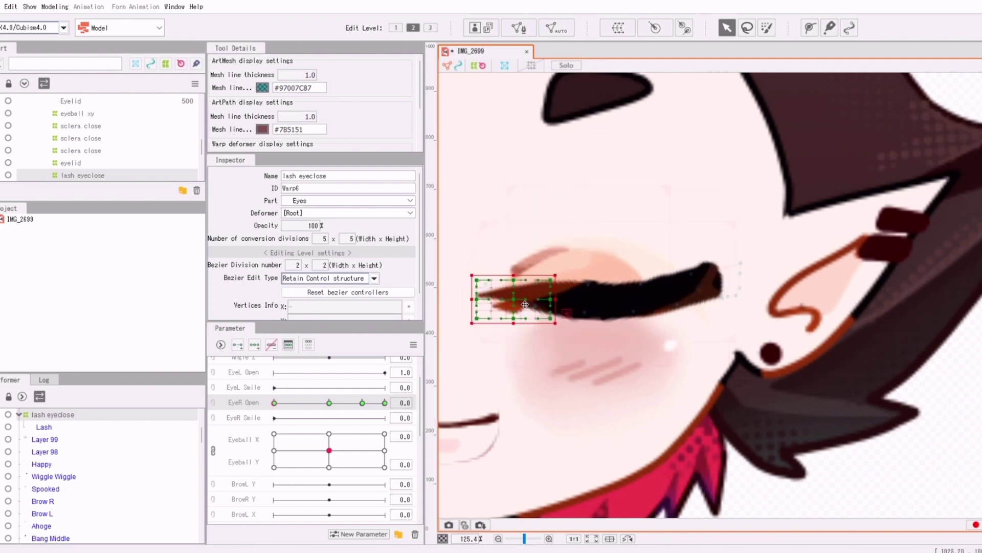
Move the lash eyeclose deformer down to the closed Eyelash's inner tip and bend its control points to follow the lash.
{"action": "left_click_drag", "start_coordinate": [523, 208], "coordinate": [519, 305]}
{"action": "scroll", "coordinate": [519, 334], "scroll_direction": "up", "scroll_amount": 4}
{"action": "left_click_drag", "start_coordinate": [590, 308], "coordinate": [628, 275]}
{"action": "left_click_drag", "start_coordinate": [515, 309], "coordinate": [550, 294]}
{"action": "scroll", "coordinate": [550, 294], "scroll_direction": "down", "scroll_amount": 1}
{"action": "left_click_drag", "start_coordinate": [473, 304], "coordinate": [476, 323]}
{"action": "left_click_drag", "start_coordinate": [473, 278], "coordinate": [474, 288]}
{"action": "left_click_drag", "start_coordinate": [539, 287], "coordinate": [529, 285]}
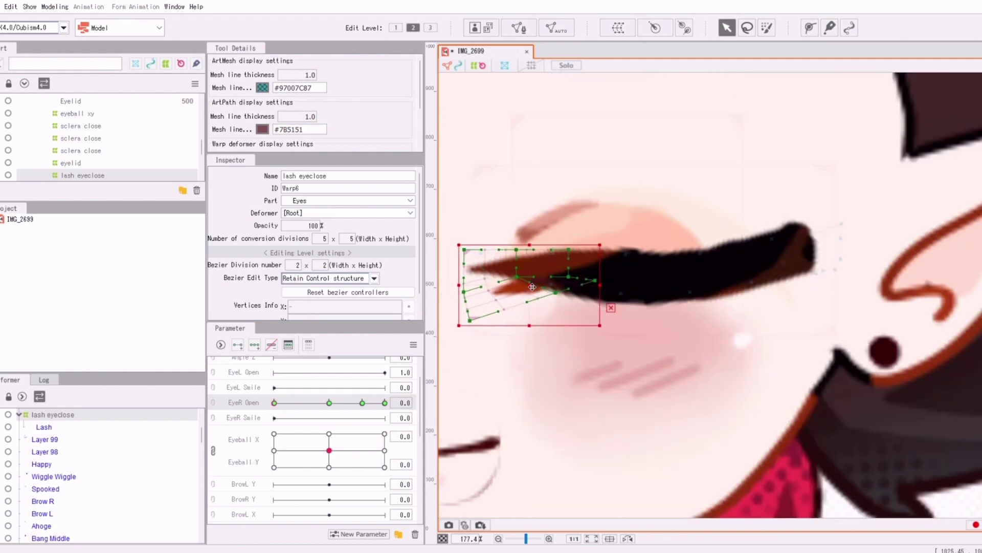
Run EyeR Open from 0.0 to 1.0 to check the blink and test the gaze at Eyeball X -0.2, Eyeball Y -0.5.
{"action": "scroll", "coordinate": [528, 285], "scroll_direction": "down", "scroll_amount": 3}
{"action": "left_click_drag", "start_coordinate": [275, 403], "coordinate": [393, 404]}
{"action": "scroll", "coordinate": [473, 295], "scroll_direction": "up", "scroll_amount": 3}
{"action": "left_click", "coordinate": [614, 244]}
{"action": "mouse_move", "coordinate": [329, 450]}
{"action": "left_mouse_down"}
{"action": "mouse_move", "coordinate": [402, 443]}
{"action": "mouse_move", "coordinate": [318, 458]}
{"action": "left_mouse_up"}
{"action": "left_click", "coordinate": [177, 173]}
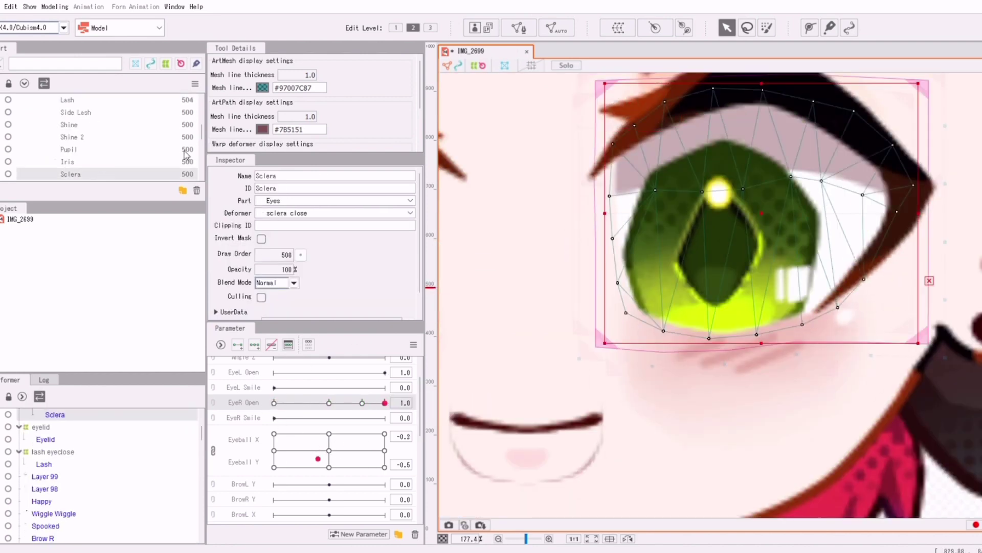
Try to create a parent warp deformer named eyeball move xy around the selected eye parts, including Eyelash, Lash and Side Lash.
{"action": "scroll", "coordinate": [128, 158], "scroll_direction": "down", "scroll_amount": 2}
{"action": "left_click", "coordinate": [103, 157]}
{"action": "left_click", "coordinate": [98, 145], "text": "ctrl"}
{"action": "scroll", "coordinate": [80, 114], "scroll_direction": "up", "scroll_amount": 3}
{"action": "left_click", "coordinate": [76, 128], "text": "ctrl"}
{"action": "left_click", "coordinate": [74, 116], "text": "ctrl"}
{"action": "left_click", "coordinate": [76, 105], "text": "ctrl"}
{"action": "scroll", "coordinate": [76, 108], "scroll_direction": "up", "scroll_amount": 2}
{"action": "scroll", "coordinate": [652, 326], "scroll_direction": "down", "scroll_amount": 2}
{"action": "left_click", "coordinate": [618, 28]}
{"action": "left_click", "coordinate": [700, 332]}
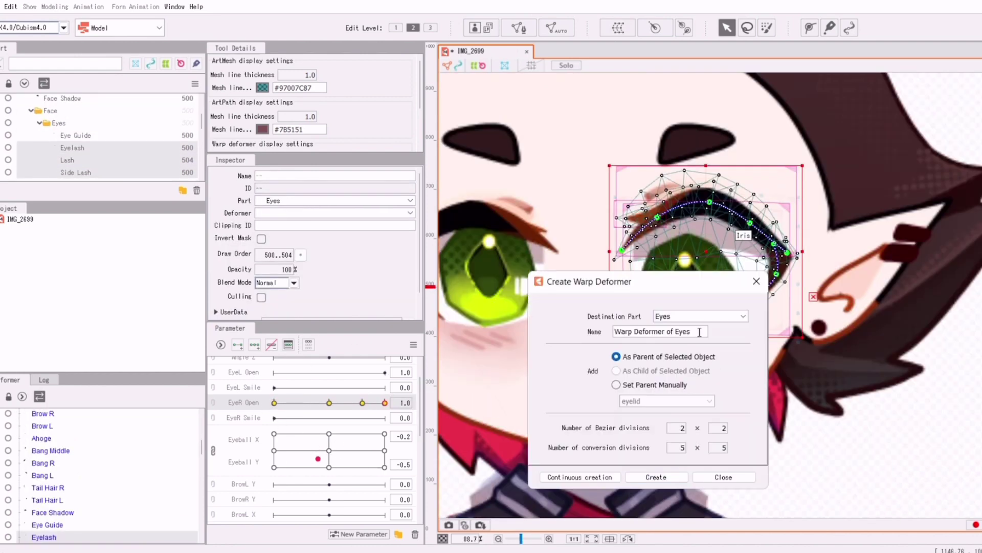
{"action": "type", "text": "eyeball move xy"}
{"action": "left_click", "coordinate": [656, 477]}
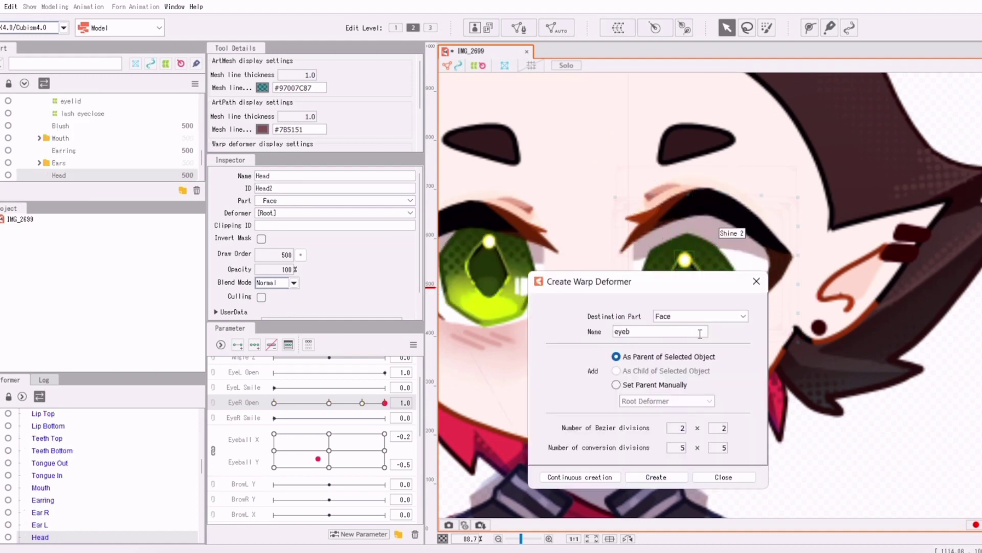
Create a warp deformer named eyeball move xy in the Root Part with no object selected.
{"action": "scroll", "coordinate": [646, 234], "scroll_direction": "down", "scroll_amount": 8}
{"action": "key", "text": "ctrl+z"}
{"action": "left_click", "coordinate": [491, 230]}
{"action": "left_click", "coordinate": [618, 28]}
{"action": "left_click", "coordinate": [687, 332]}
{"action": "key", "text": "BackSpace"}
{"action": "key", "text": "BackSpace"}
{"action": "key", "text": "BackSpace"}
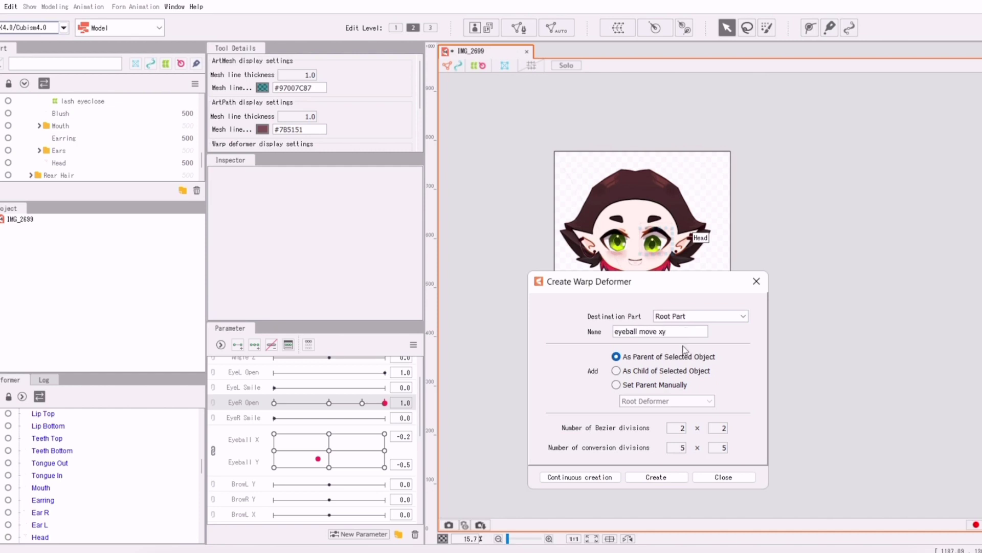
{"action": "left_click", "coordinate": [657, 479]}
{"action": "left_click_drag", "start_coordinate": [560, 447], "coordinate": [560, 442]}
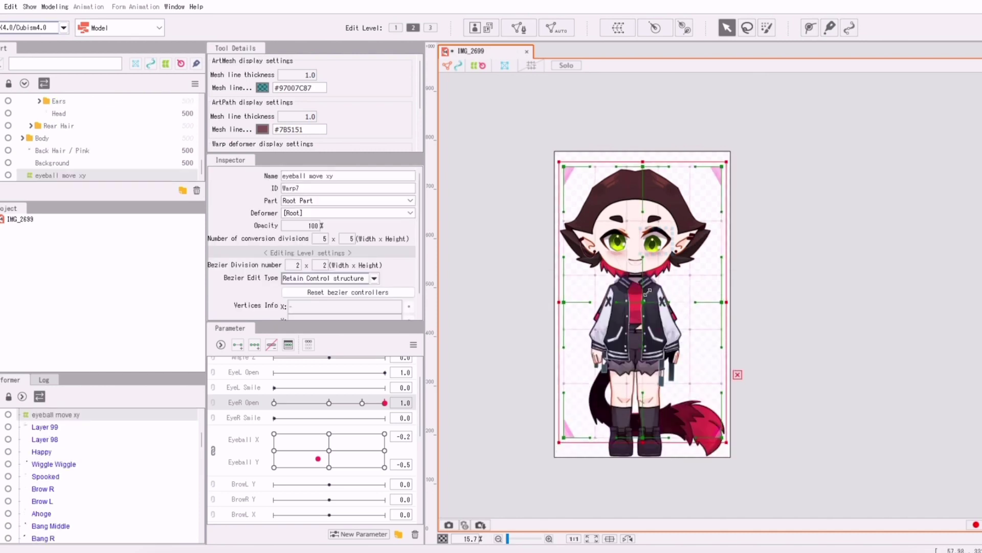
{"action": "key", "text": "ctrl+z"}
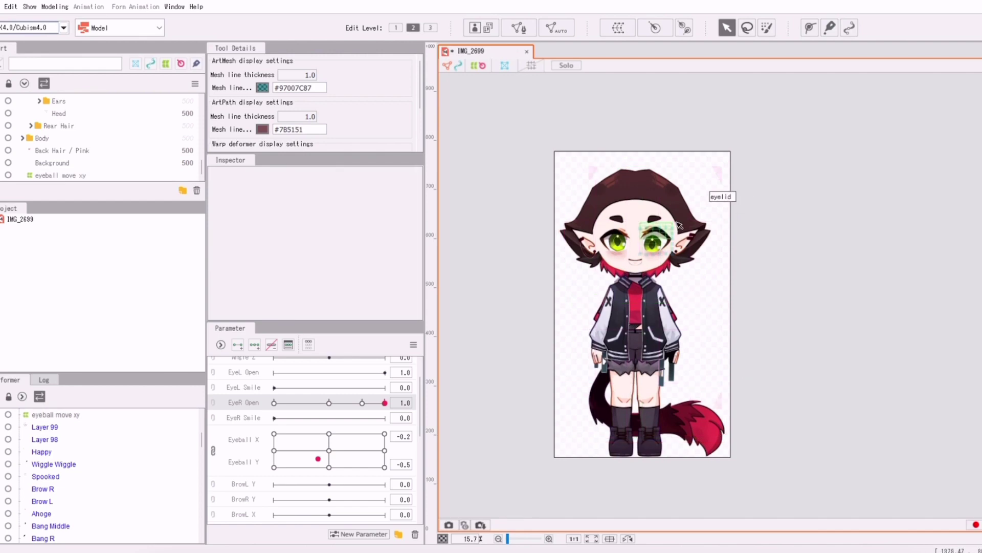
Shrink the eyeball move xy deformer from the whole character to a frame fitting closely around the rigged eye.
{"action": "left_click", "coordinate": [714, 311]}
{"action": "left_click_drag", "start_coordinate": [728, 414], "coordinate": [684, 254]}
{"action": "scroll", "coordinate": [596, 321], "scroll_direction": "up", "scroll_amount": 2}
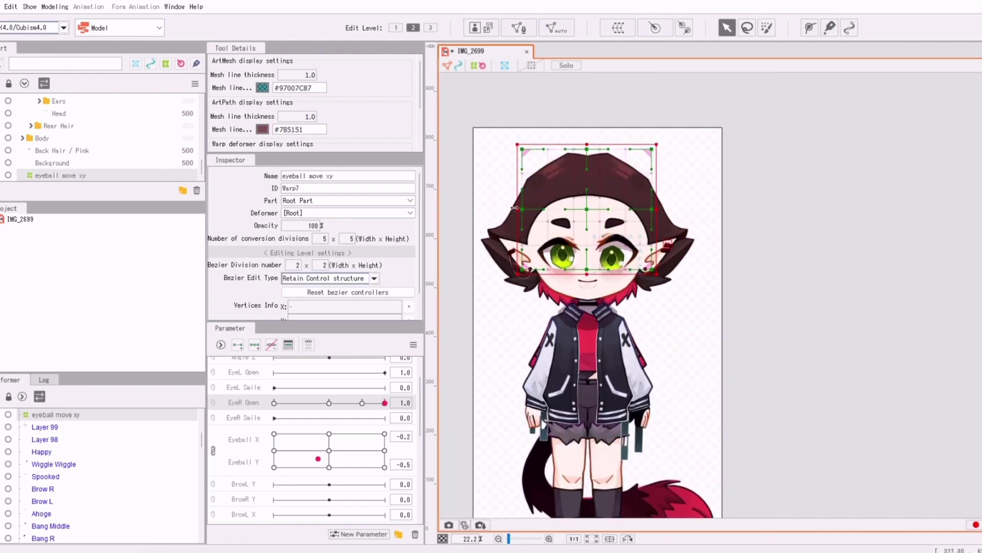
{"action": "left_click_drag", "start_coordinate": [515, 208], "coordinate": [589, 234]}
{"action": "left_click_drag", "start_coordinate": [622, 143], "coordinate": [622, 235]}
{"action": "scroll", "coordinate": [632, 236], "scroll_direction": "up", "scroll_amount": 5}
{"action": "left_click_drag", "start_coordinate": [723, 318], "coordinate": [674, 322]}
{"action": "left_click_drag", "start_coordinate": [573, 233], "coordinate": [573, 230]}
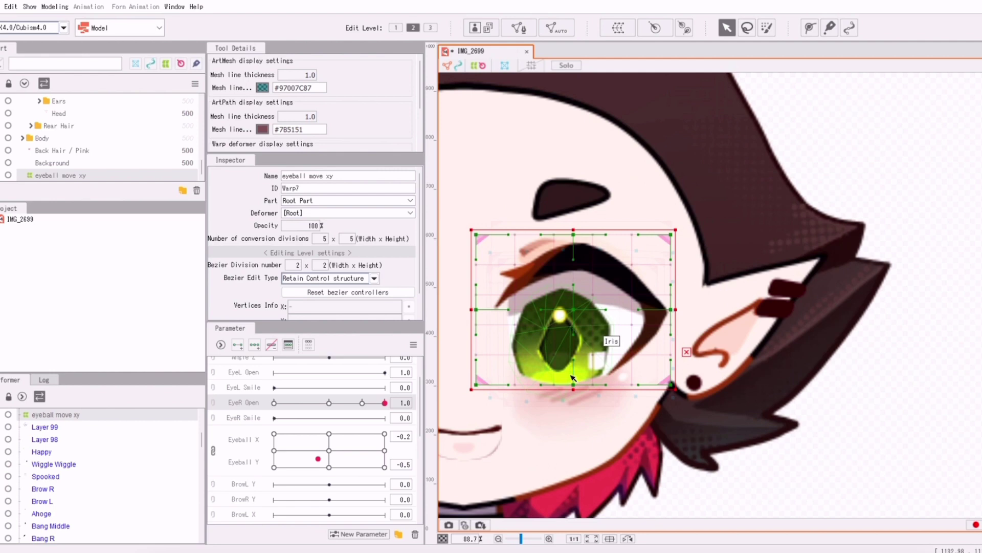
{"action": "left_click_drag", "start_coordinate": [573, 387], "coordinate": [573, 391]}
{"action": "mouse_move", "coordinate": [477, 314]}
{"action": "left_mouse_down"}
{"action": "mouse_move", "coordinate": [497, 318]}
{"action": "mouse_move", "coordinate": [486, 319]}
{"action": "left_mouse_up"}
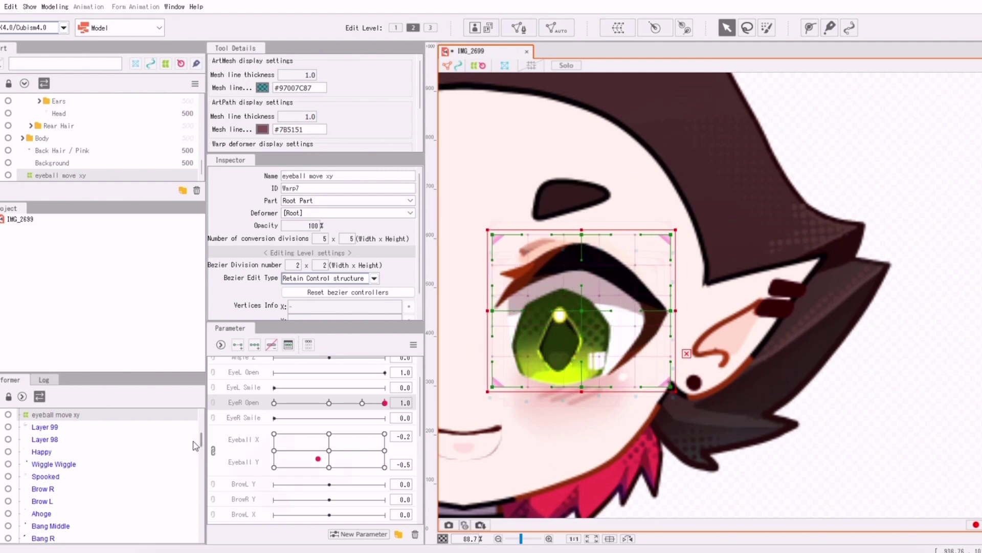
Nest the sclera close, eyelid and lash eyeclose deformers with their contents, plus the Side Lash, under eyeball move xy.
{"action": "scroll", "coordinate": [195, 445], "scroll_direction": "down", "scroll_amount": 1}
{"action": "scroll", "coordinate": [194, 446], "scroll_direction": "up", "scroll_amount": 4}
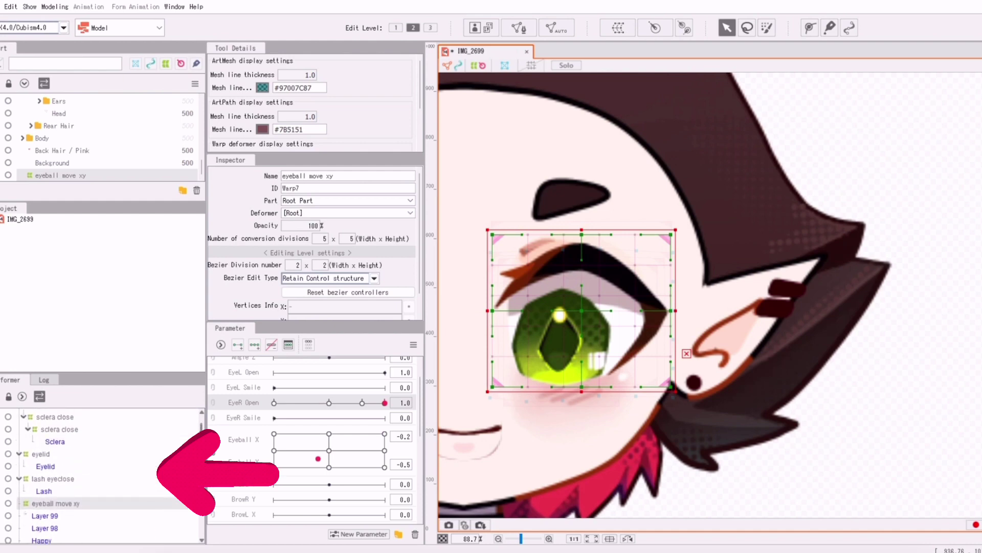
{"action": "scroll", "coordinate": [98, 450], "scroll_direction": "up", "scroll_amount": 2}
{"action": "left_click", "coordinate": [97, 414]}
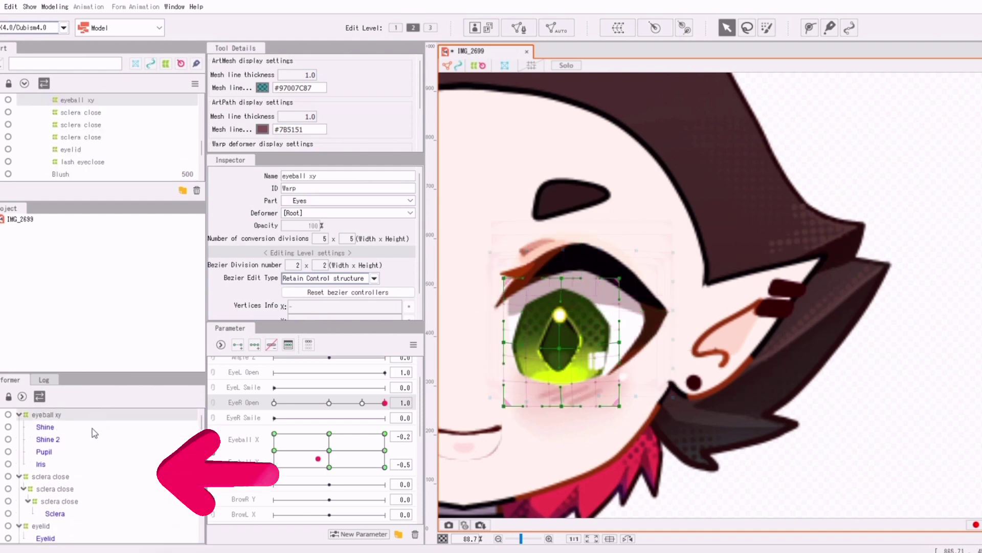
{"action": "left_click", "coordinate": [79, 480]}
{"action": "scroll", "coordinate": [203, 435], "scroll_direction": "down", "scroll_amount": 5}
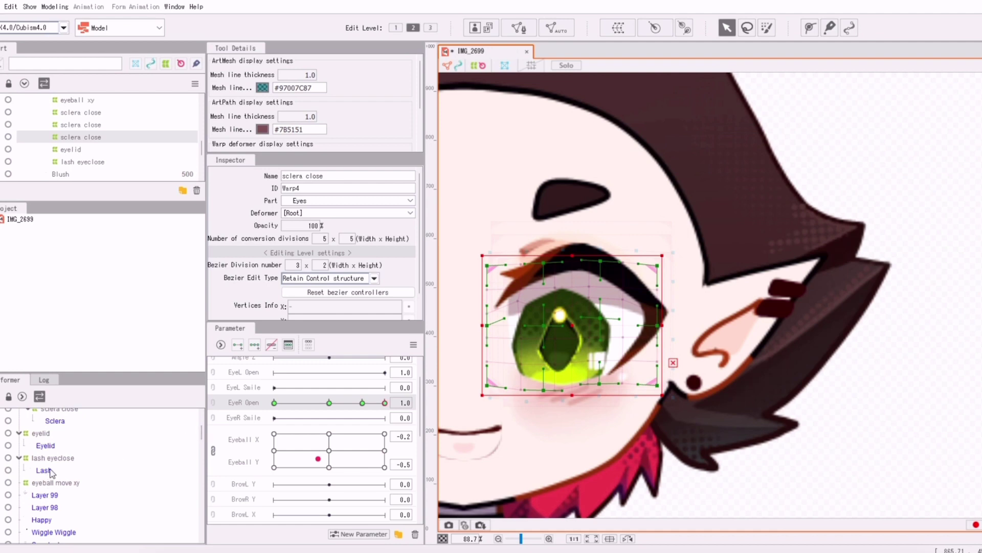
{"action": "left_click", "coordinate": [51, 471], "text": "shift"}
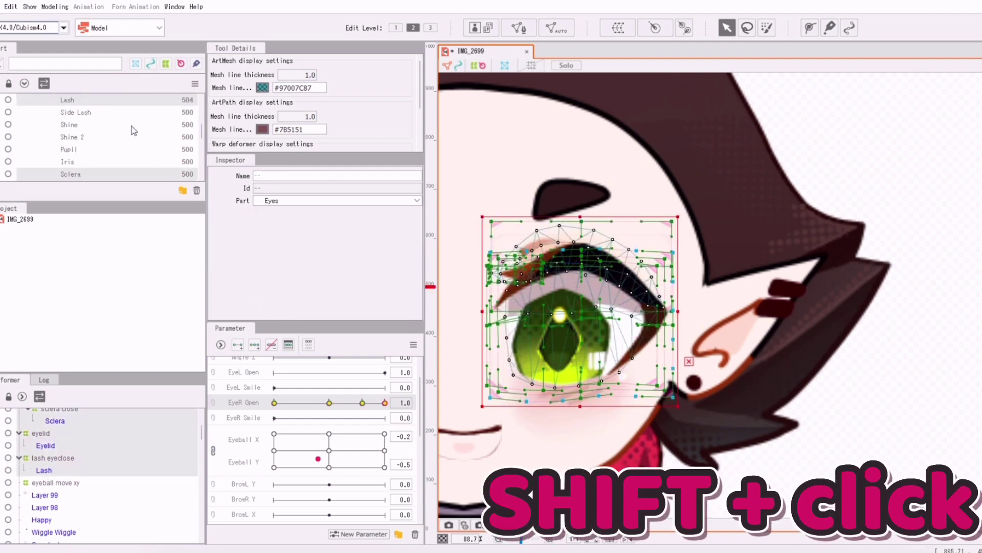
{"action": "left_click", "coordinate": [93, 116], "text": "ctrl"}
{"action": "left_click_drag", "start_coordinate": [201, 129], "coordinate": [199, 129]}
{"action": "scroll", "coordinate": [201, 132], "scroll_direction": "down", "scroll_amount": 2}
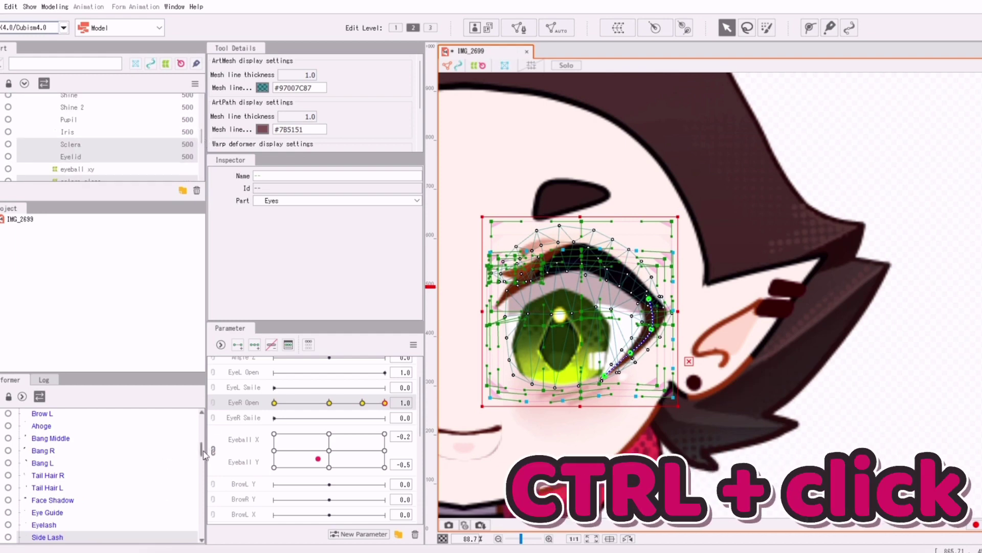
{"action": "scroll", "coordinate": [200, 429], "scroll_direction": "down", "scroll_amount": 4}
{"action": "scroll", "coordinate": [140, 455], "scroll_direction": "down", "scroll_amount": 3}
{"action": "scroll", "coordinate": [63, 493], "scroll_direction": "down", "scroll_amount": 3}
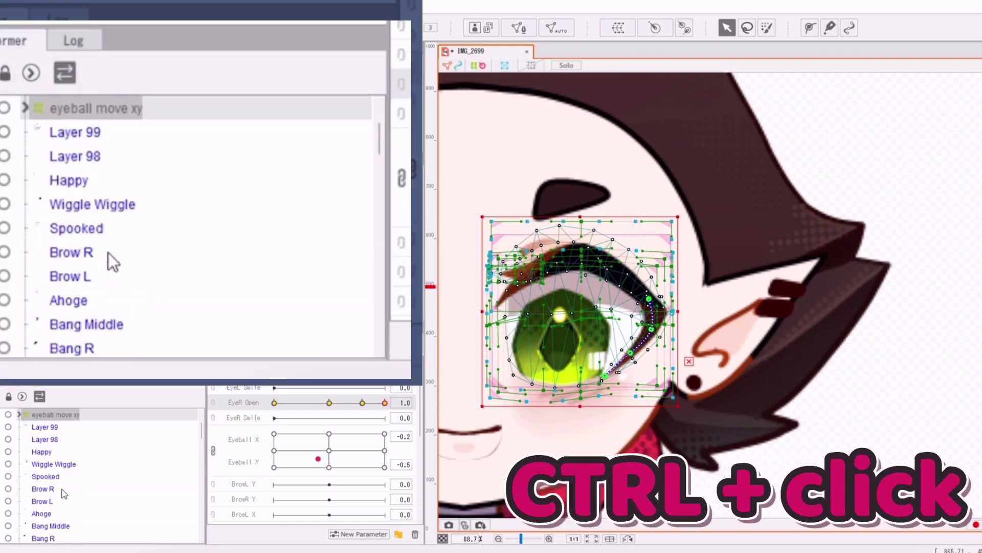
{"action": "left_click", "coordinate": [882, 448]}
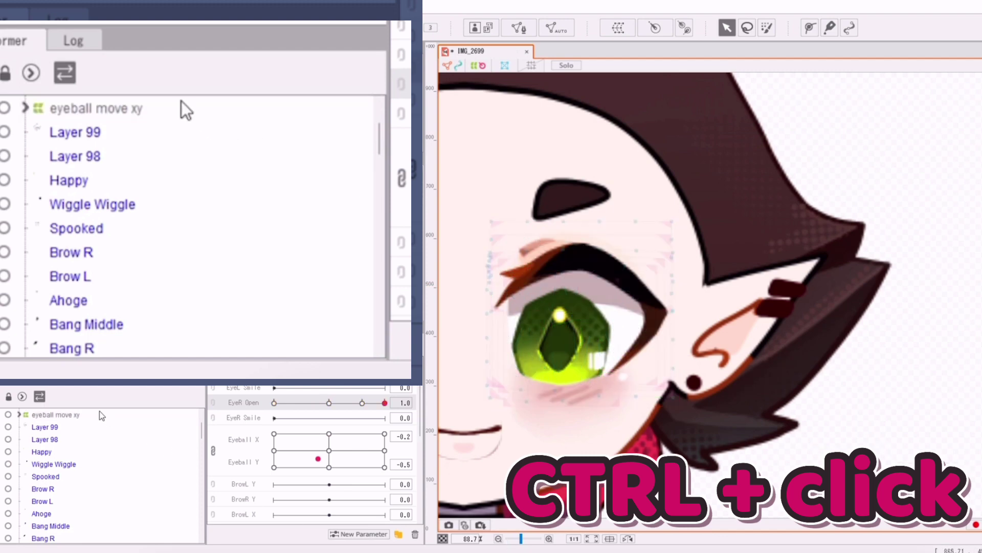
Expand eyeball move xy in the deformer hierarchy and briefly shift it to test the nested eye parts, restoring its position.
{"action": "left_click", "coordinate": [39, 414], "text": "ctrl"}
{"action": "left_click_drag", "start_coordinate": [582, 311], "coordinate": [603, 316]}
{"action": "key", "text": "ctrl+z"}
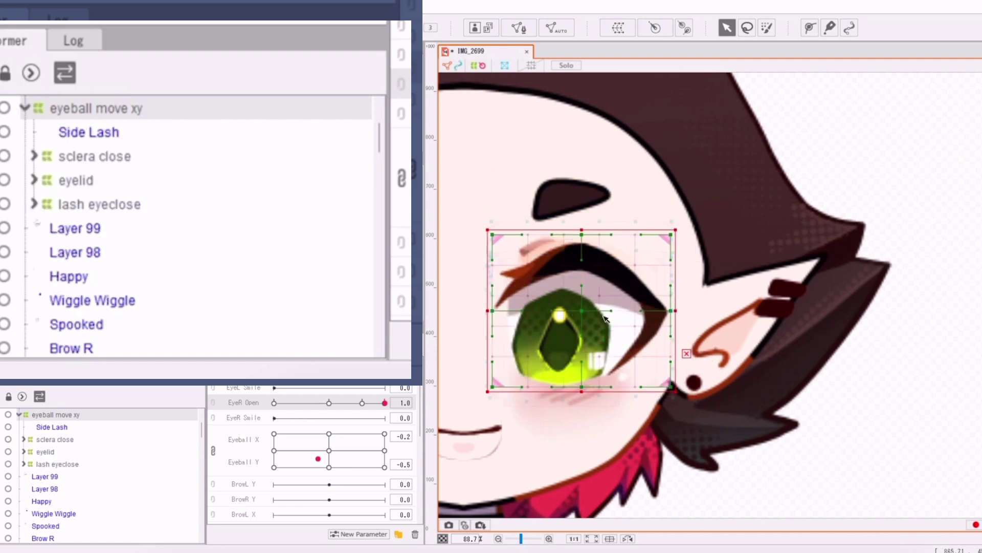
Nest the Eyelash under eyeball move xy, testing the grouping with a brief shift of the deformer and undoing that shift.
{"action": "left_click", "coordinate": [597, 263]}
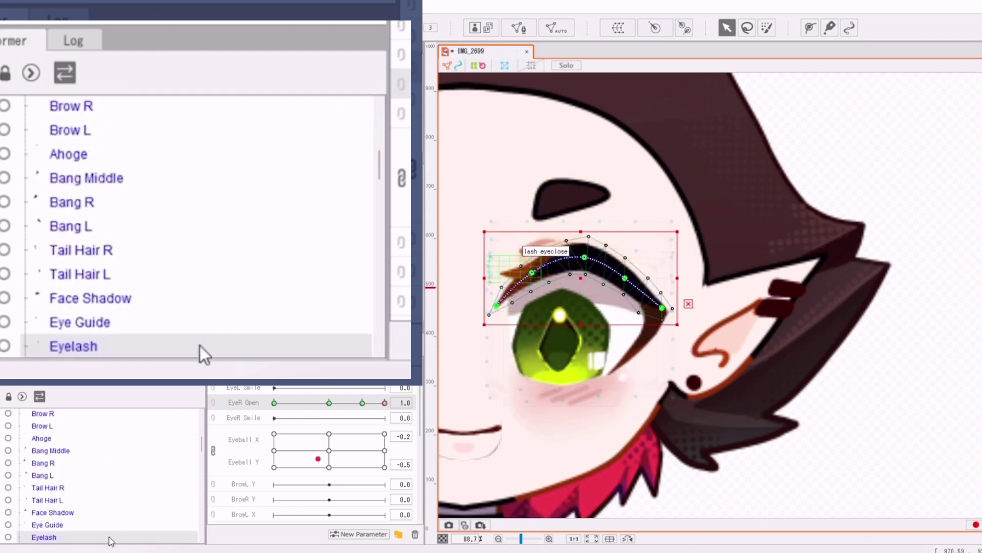
{"action": "left_click_drag", "start_coordinate": [110, 540], "coordinate": [63, 441]}
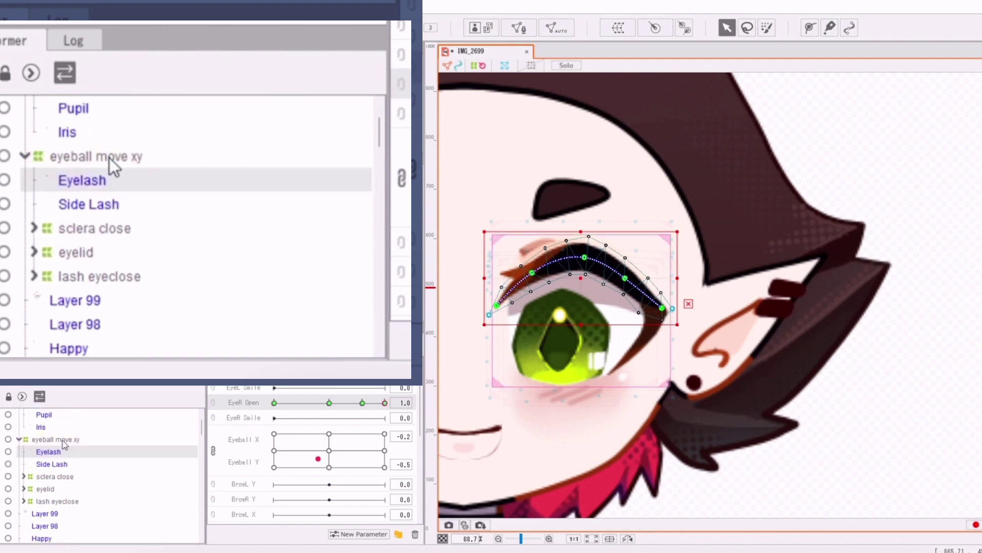
{"action": "left_click", "coordinate": [494, 389]}
{"action": "left_click_drag", "start_coordinate": [581, 309], "coordinate": [576, 273]}
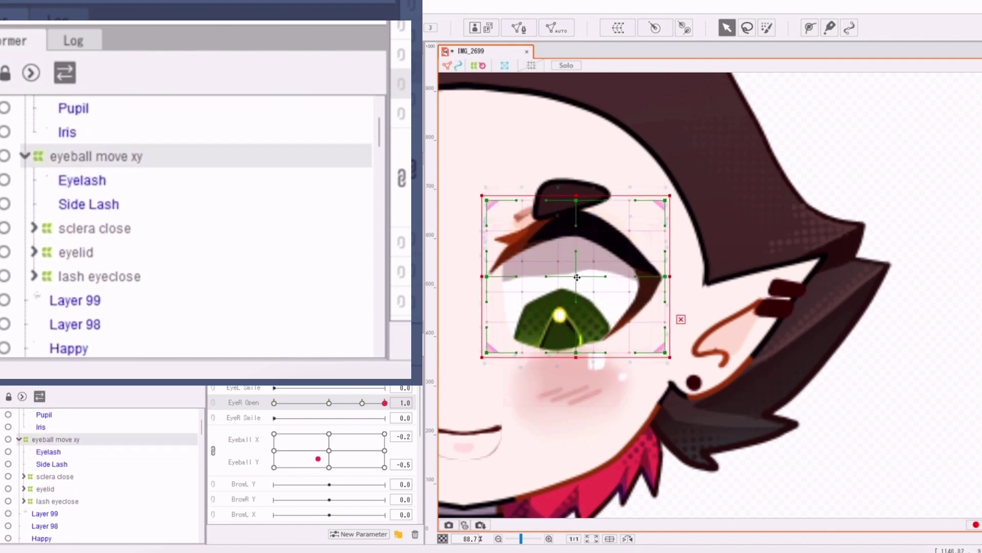
{"action": "key", "text": "ctrl+z"}
Unlink Eyeball X and Eyeball Y, add three keys on each for eyeball move xy, and set Eyeball Y to 1.0.
{"action": "left_click_drag", "start_coordinate": [322, 462], "coordinate": [331, 453]}
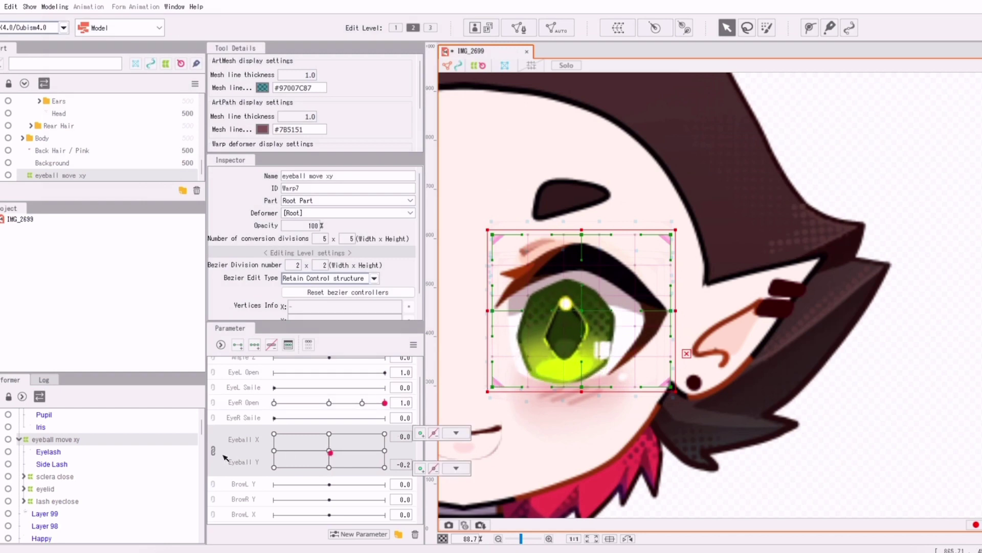
{"action": "left_click", "coordinate": [213, 450]}
{"action": "left_click", "coordinate": [261, 435]}
{"action": "left_click", "coordinate": [255, 344]}
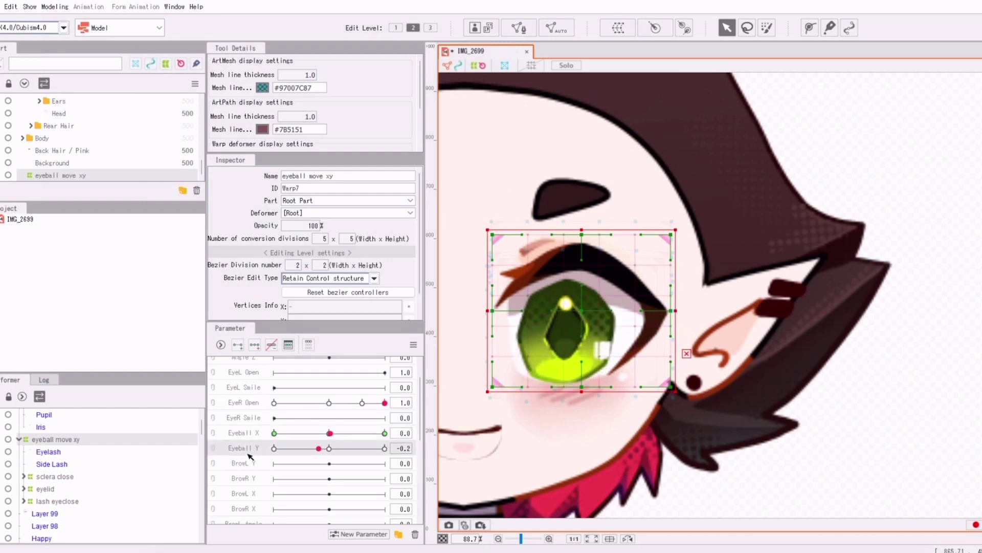
{"action": "left_click_drag", "start_coordinate": [326, 449], "coordinate": [384, 448]}
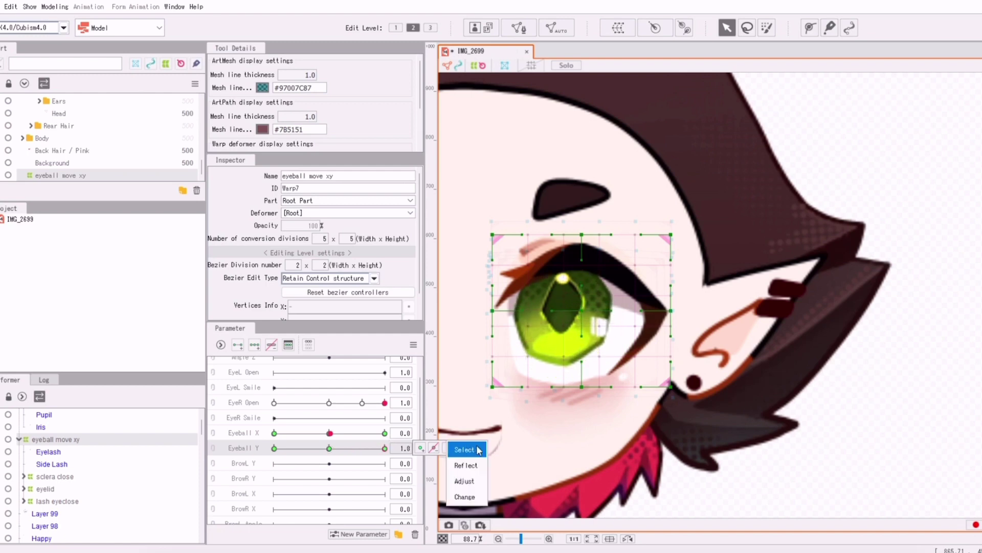
{"action": "left_click", "coordinate": [585, 314]}
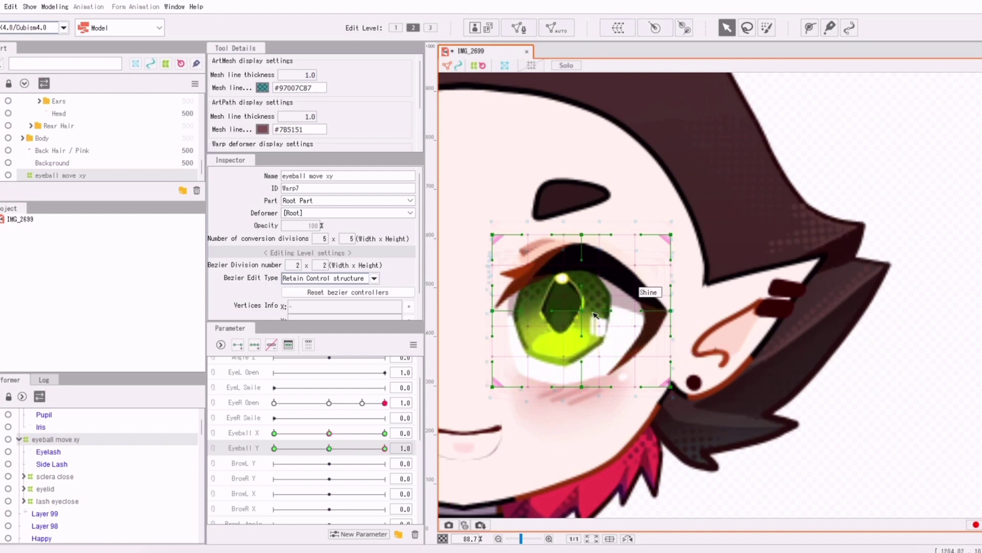
{"action": "left_click_drag", "start_coordinate": [585, 314], "coordinate": [579, 304]}
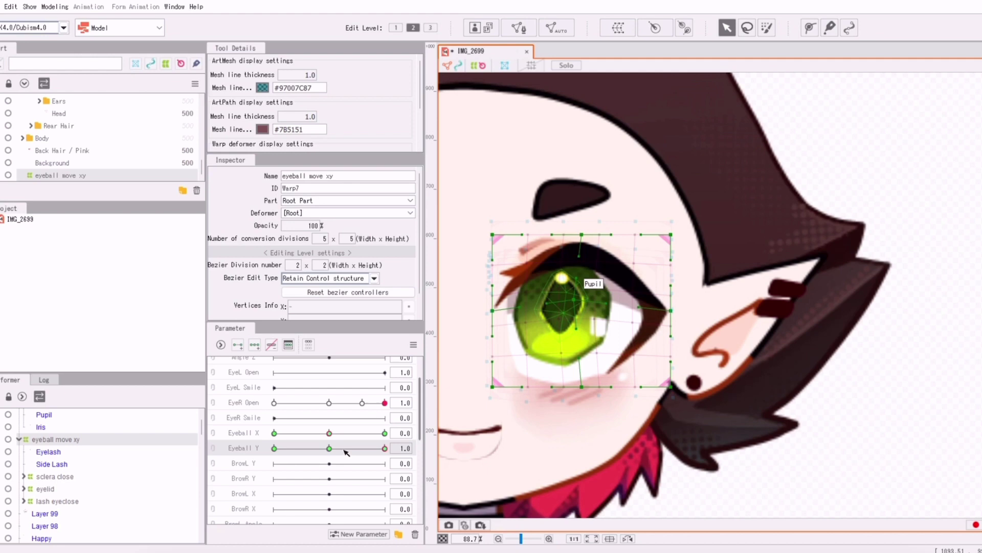
{"action": "left_click_drag", "start_coordinate": [354, 449], "coordinate": [247, 479]}
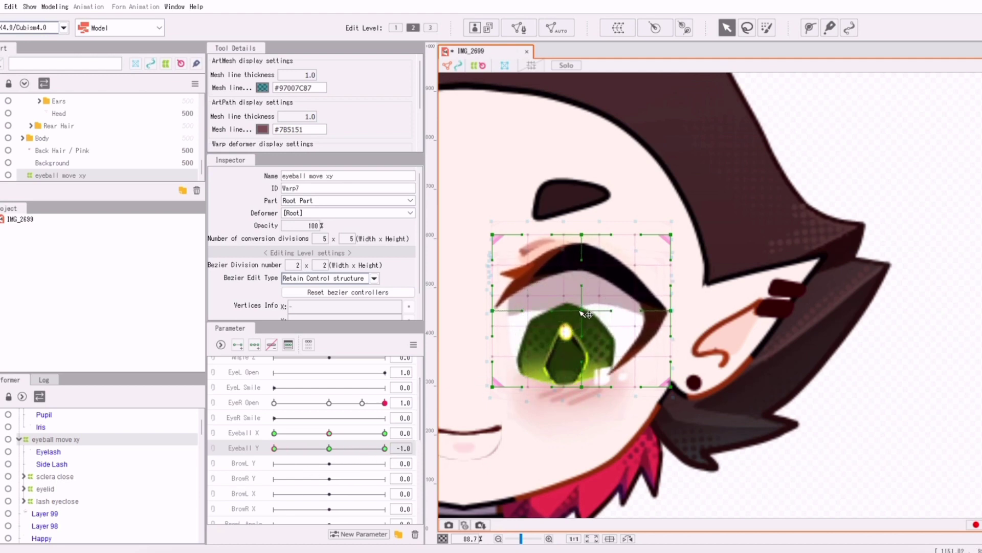
{"action": "left_click_drag", "start_coordinate": [582, 312], "coordinate": [583, 321]}
{"action": "mouse_move", "coordinate": [283, 449]}
{"action": "left_mouse_down"}
{"action": "mouse_move", "coordinate": [327, 451]}
{"action": "mouse_move", "coordinate": [246, 469]}
{"action": "mouse_move", "coordinate": [393, 451]}
{"action": "left_mouse_up"}
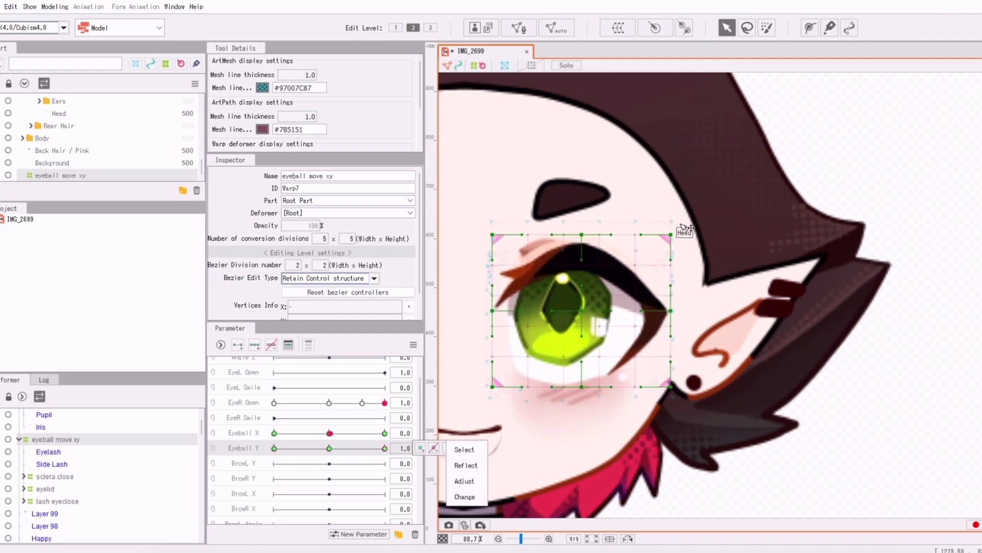
{"action": "key", "text": "Escape"}
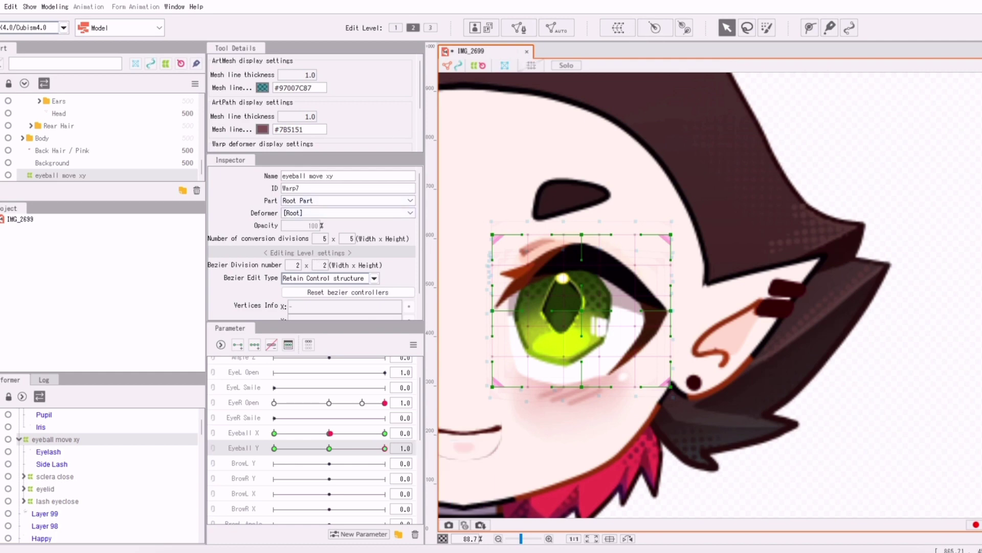
Set eyeball move xy to 3 x 3 Bezier divisions and warp it slightly upward at Eyeball Y 1.0 and downward at -1.0.
{"action": "left_click_drag", "start_coordinate": [294, 265], "coordinate": [334, 269]}
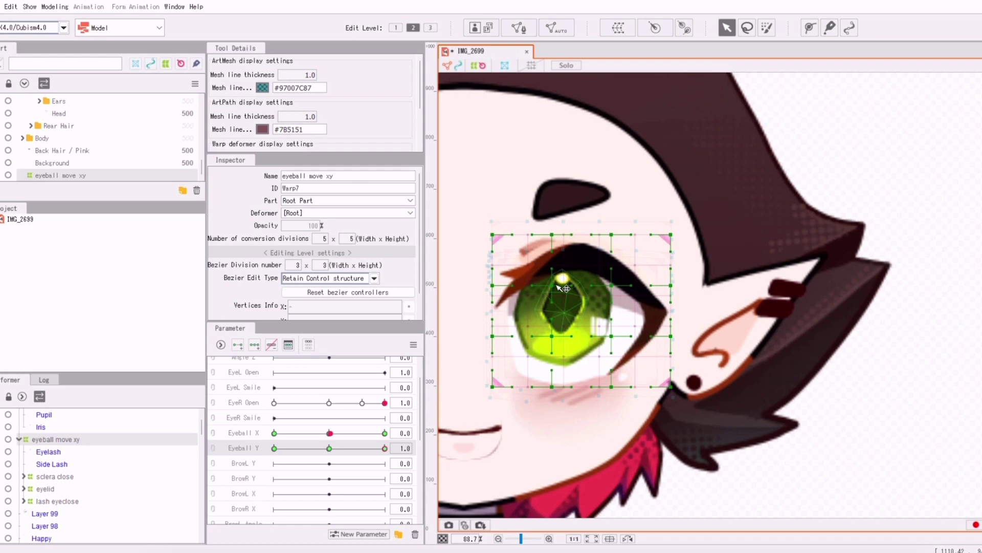
{"action": "left_click_drag", "start_coordinate": [558, 289], "coordinate": [558, 279]}
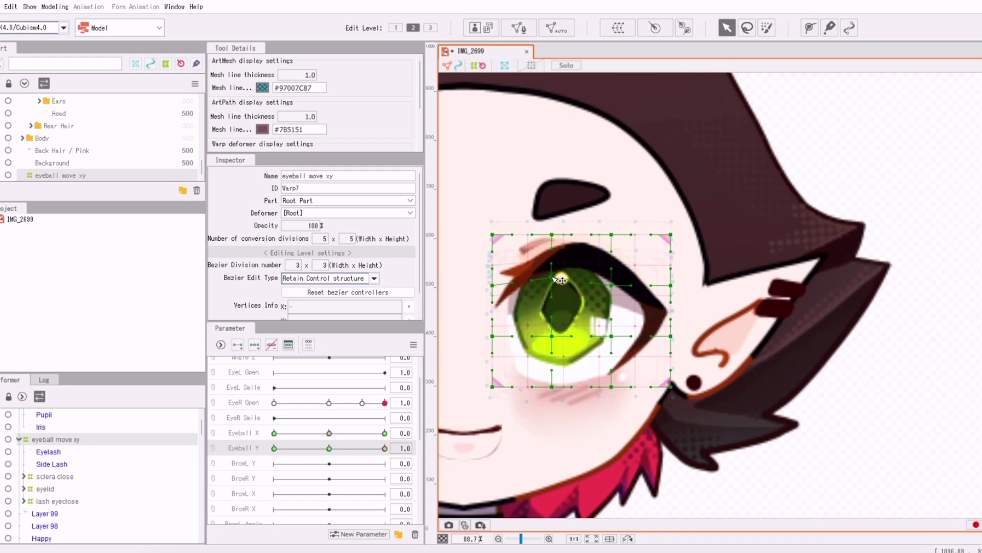
{"action": "left_click", "coordinate": [380, 451]}
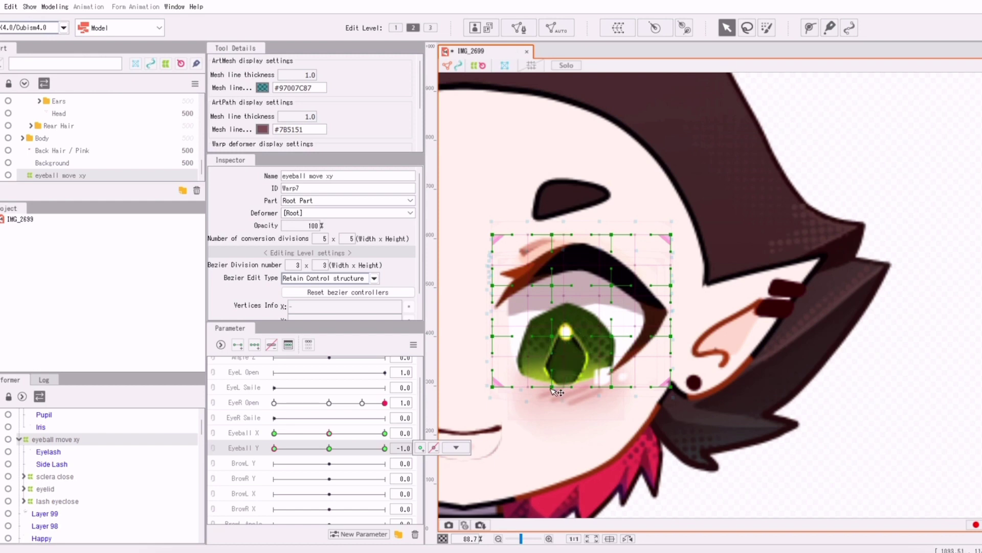
{"action": "left_click_drag", "start_coordinate": [552, 387], "coordinate": [552, 395]}
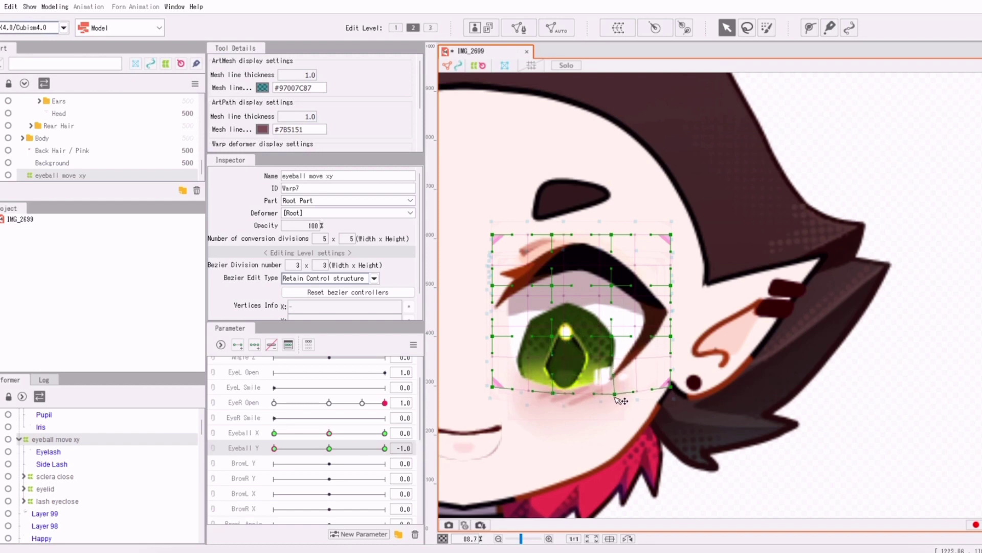
{"action": "left_click_drag", "start_coordinate": [274, 449], "coordinate": [328, 468]}
At Eyeball X 1.0, pull the lower outer control points of the eyeball move xy warp slightly outward and down.
{"action": "left_click_drag", "start_coordinate": [329, 433], "coordinate": [389, 443]}
{"action": "left_click", "coordinate": [553, 444]}
{"action": "left_click", "coordinate": [622, 258]}
{"action": "left_click", "coordinate": [528, 235]}
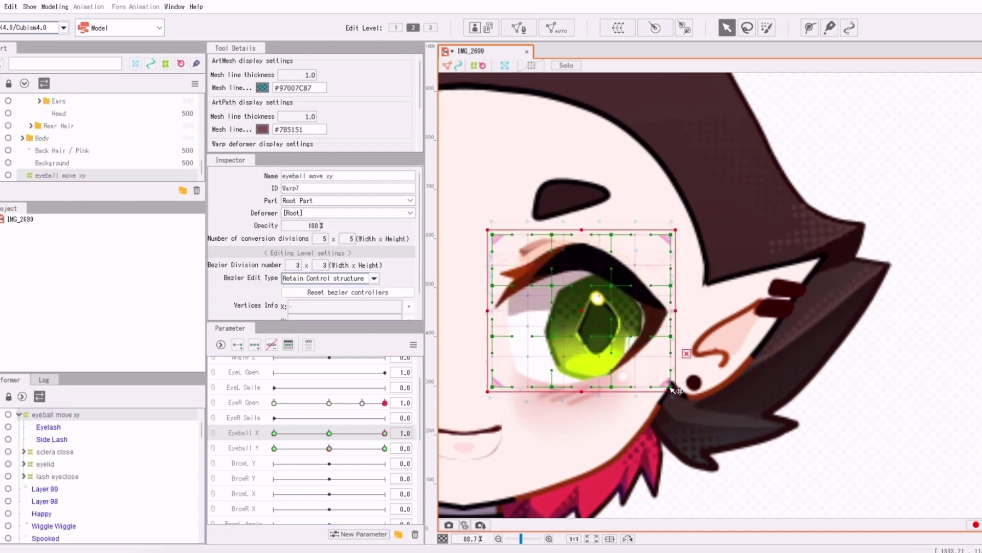
{"action": "left_click_drag", "start_coordinate": [671, 388], "coordinate": [676, 391]}
{"action": "left_click_drag", "start_coordinate": [637, 358], "coordinate": [643, 364]}
{"action": "mouse_move", "coordinate": [385, 433]}
{"action": "left_mouse_down"}
{"action": "mouse_move", "coordinate": [342, 440]}
{"action": "mouse_move", "coordinate": [404, 435]}
{"action": "left_mouse_up"}
{"action": "left_click_drag", "start_coordinate": [612, 388], "coordinate": [618, 392]}
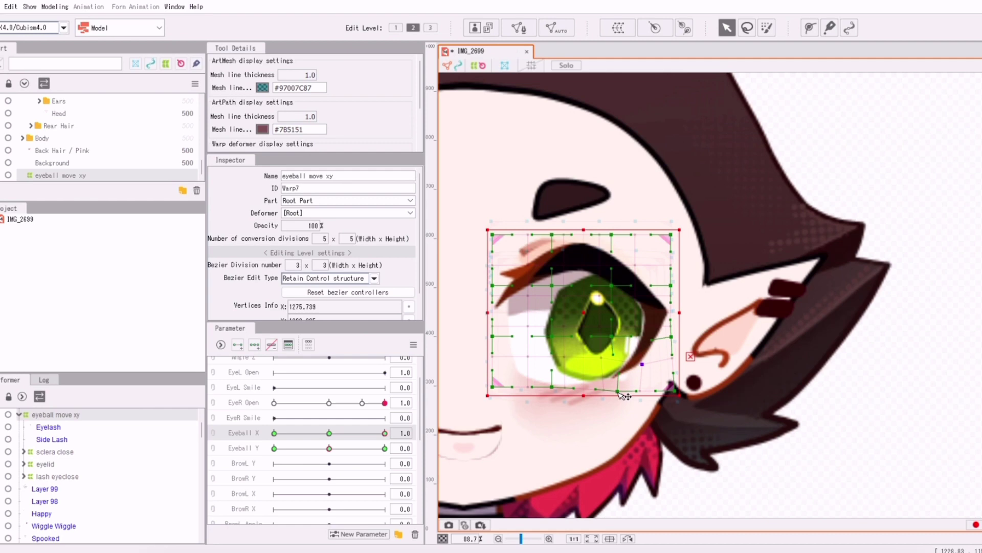
Link Eyeball X and Eyeball Y again and generate the four corner shapes automatically for the selected deformer.
{"action": "left_click", "coordinate": [329, 435]}
{"action": "left_click", "coordinate": [213, 433]}
{"action": "left_click_drag", "start_coordinate": [329, 450], "coordinate": [318, 469]}
{"action": "left_click", "coordinate": [413, 345]}
{"action": "left_click", "coordinate": [476, 409]}
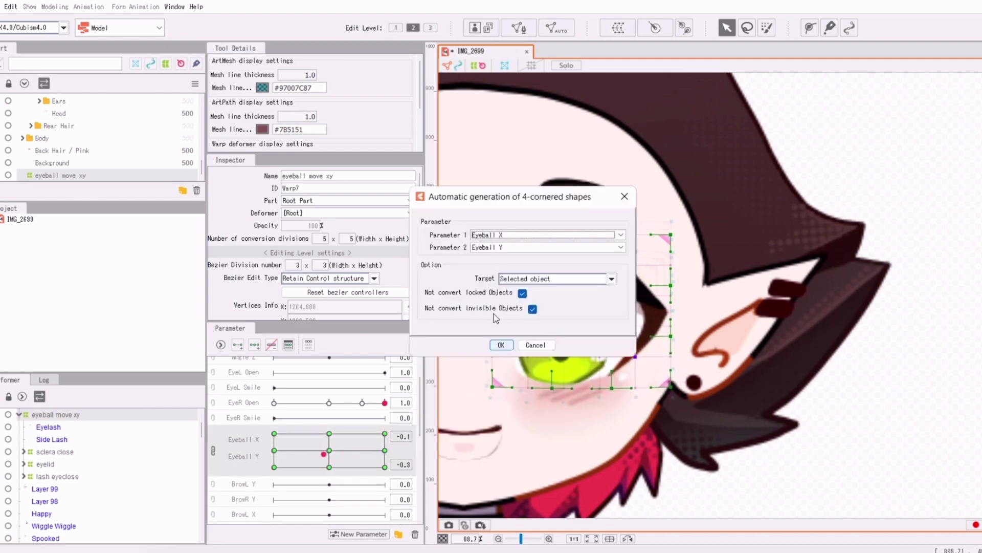
{"action": "left_click", "coordinate": [502, 345]}
{"action": "left_click_drag", "start_coordinate": [385, 467], "coordinate": [326, 486]}
Clip the Shine art mesh to the sclera by setting its Clipping ID to Sclera.
{"action": "left_click", "coordinate": [594, 346]}
{"action": "left_click", "coordinate": [278, 226]}
{"action": "type", "text": "Sclera"}
{"action": "key", "text": "Return"}
Test the eye's closing together with its gaze by varying EyeR Open and the combined Eyeball X and Y.
{"action": "left_click_drag", "start_coordinate": [329, 439], "coordinate": [361, 400]}
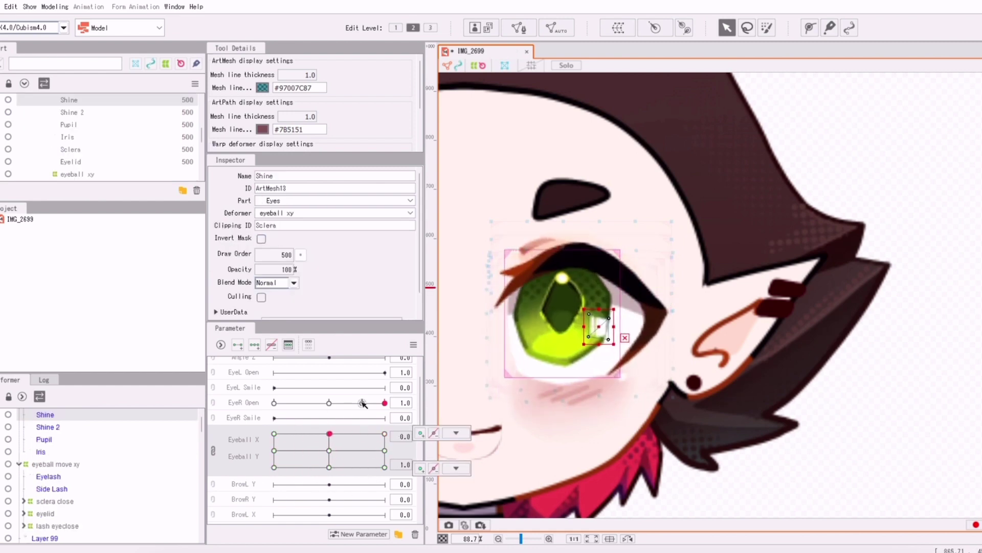
{"action": "left_click", "coordinate": [364, 402]}
{"action": "left_click_drag", "start_coordinate": [364, 450], "coordinate": [366, 470]}
{"action": "left_click_drag", "start_coordinate": [365, 403], "coordinate": [273, 403]}
{"action": "left_click_drag", "start_coordinate": [328, 467], "coordinate": [329, 429]}
{"action": "left_click_drag", "start_coordinate": [275, 403], "coordinate": [329, 403]}
{"action": "left_click_drag", "start_coordinate": [328, 434], "coordinate": [283, 451]}
{"action": "left_click_drag", "start_coordinate": [329, 403], "coordinate": [318, 410]}
{"action": "left_click_drag", "start_coordinate": [283, 451], "coordinate": [289, 452]}
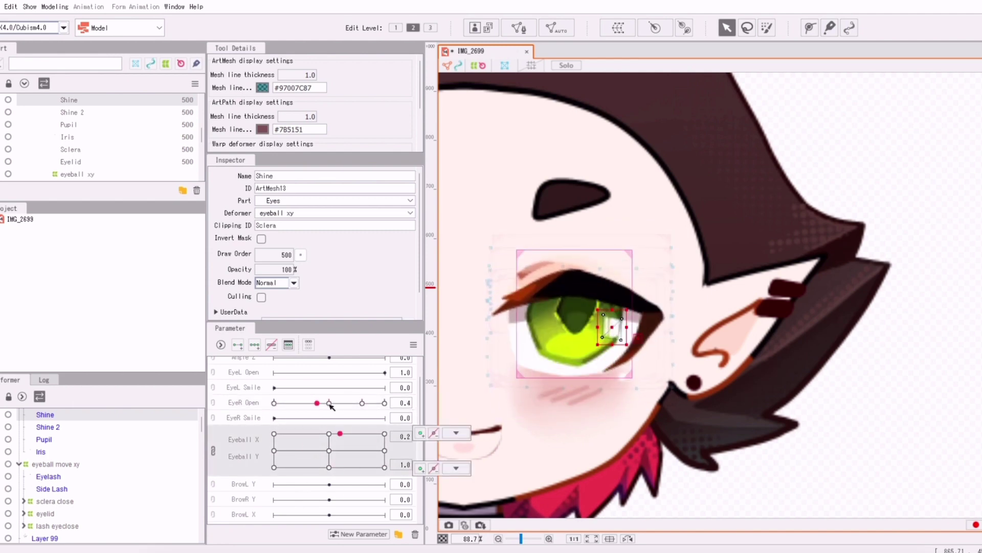
{"action": "left_click_drag", "start_coordinate": [330, 404], "coordinate": [308, 460]}
Centre Eyeball X and Y, set EyeR Open to 0.5, and compare the rigged eye with the other eye.
{"action": "scroll", "coordinate": [692, 284], "scroll_direction": "down", "scroll_amount": 3}
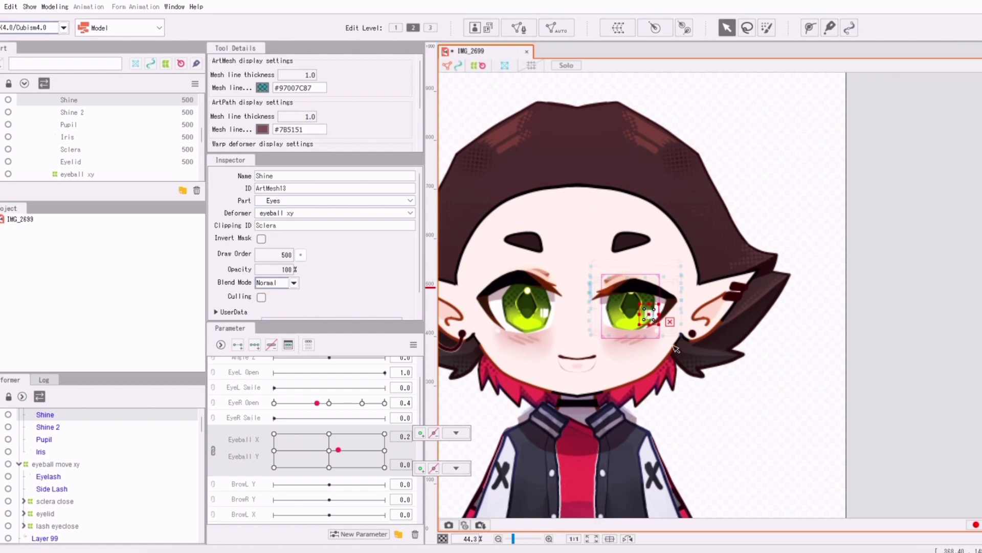
{"action": "left_click", "coordinate": [660, 278]}
{"action": "left_click", "coordinate": [330, 450]}
{"action": "left_click", "coordinate": [642, 285]}
{"action": "left_click", "coordinate": [329, 403]}
{"action": "left_click_drag", "start_coordinate": [569, 252], "coordinate": [772, 332]}
{"action": "left_click", "coordinate": [772, 332]}
{"action": "scroll", "coordinate": [607, 358], "scroll_direction": "up", "scroll_amount": 3}
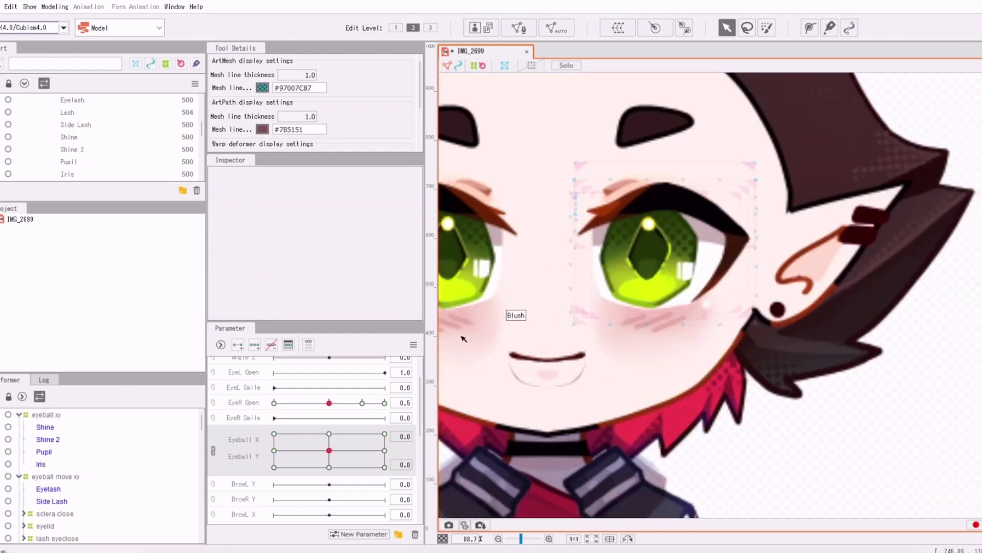
{"action": "scroll", "coordinate": [463, 339], "scroll_direction": "down", "scroll_amount": 2}
{"action": "left_click", "coordinate": [566, 288]}
{"action": "scroll", "coordinate": [566, 287], "scroll_direction": "up", "scroll_amount": 2}
{"action": "left_click_drag", "start_coordinate": [329, 451], "coordinate": [332, 449]}
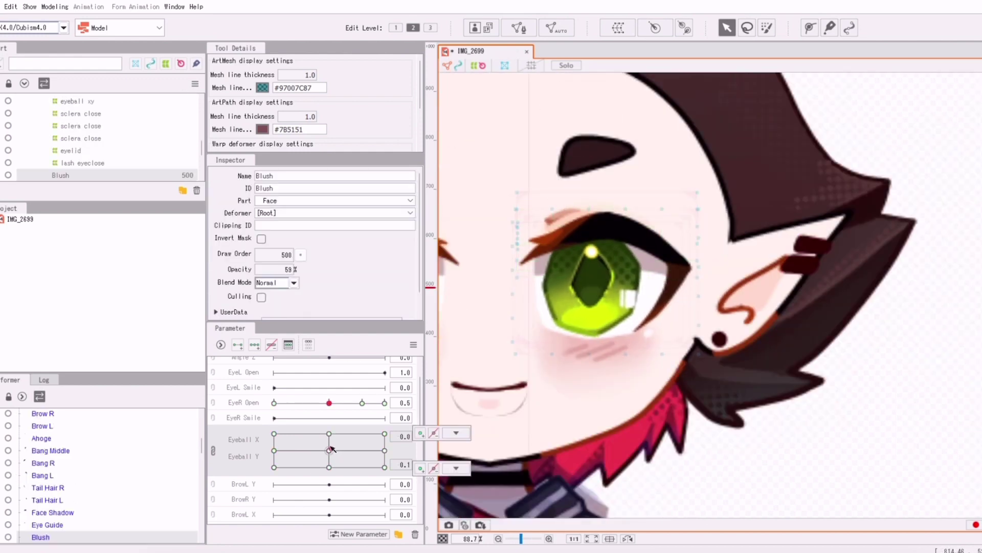
Create a warp deformer named eye smile in the Root Part with no object selected.
{"action": "left_click", "coordinate": [621, 219]}
{"action": "left_click", "coordinate": [619, 28]}
{"action": "left_click", "coordinate": [687, 330]}
{"action": "key", "text": "BackSpace"}
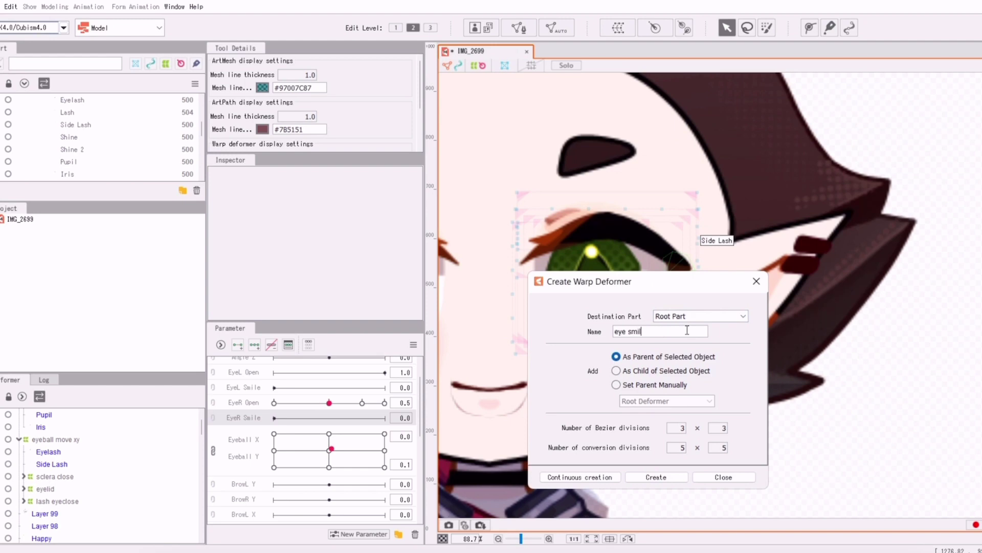
{"action": "left_click", "coordinate": [657, 476]}
Shrink the eye smile deformer to a frame closely around the rigged eye and set its Bezier divisions to 2 x 2.
{"action": "scroll", "coordinate": [652, 441], "scroll_direction": "down", "scroll_amount": 5}
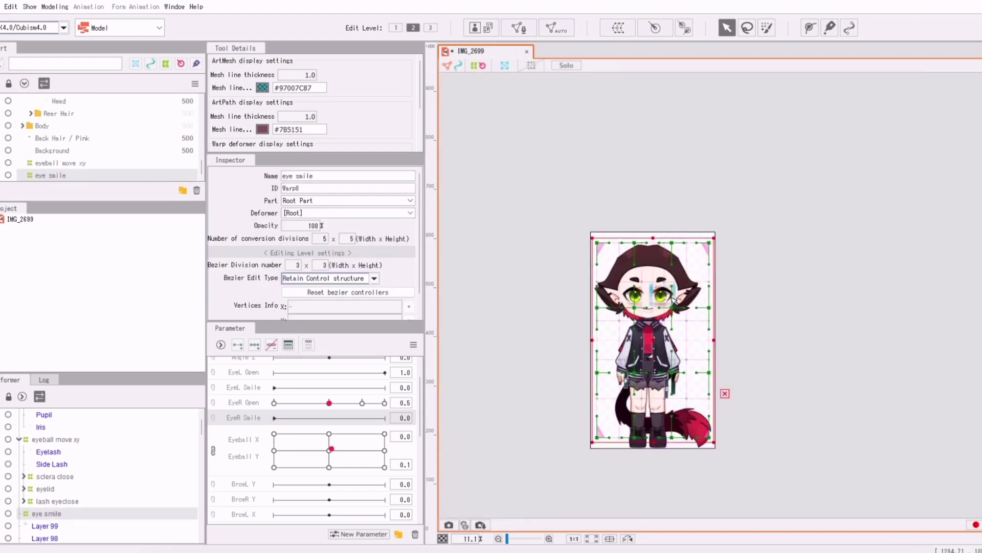
{"action": "left_click_drag", "start_coordinate": [652, 441], "coordinate": [652, 307]}
{"action": "left_click_drag", "start_coordinate": [592, 284], "coordinate": [649, 289]}
{"action": "scroll", "coordinate": [652, 291], "scroll_direction": "up", "scroll_amount": 3}
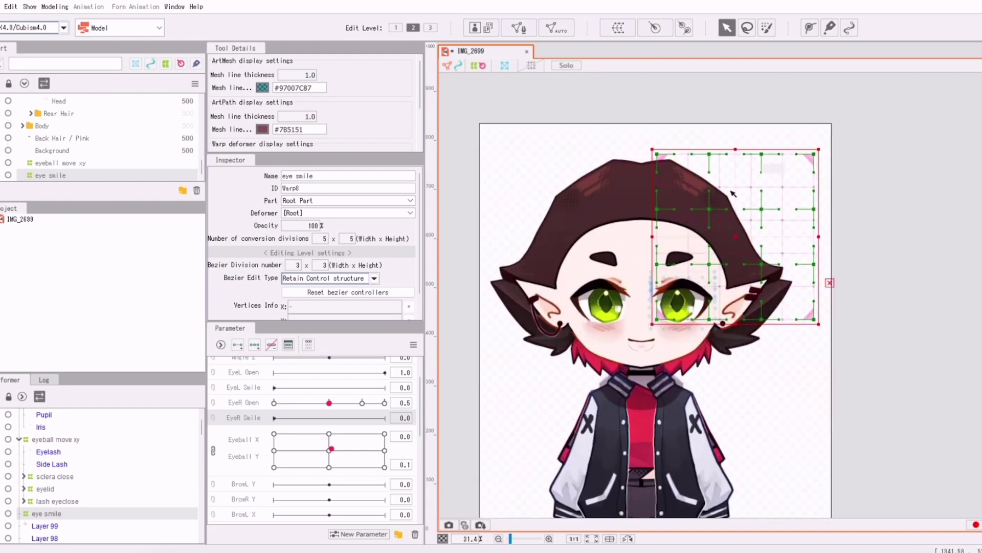
{"action": "left_click_drag", "start_coordinate": [727, 149], "coordinate": [725, 269]}
{"action": "left_click_drag", "start_coordinate": [819, 298], "coordinate": [722, 319]}
{"action": "scroll", "coordinate": [722, 318], "scroll_direction": "up", "scroll_amount": 2}
{"action": "left_click_drag", "start_coordinate": [654, 274], "coordinate": [643, 286]}
{"action": "left_click_drag", "start_coordinate": [643, 233], "coordinate": [643, 226]}
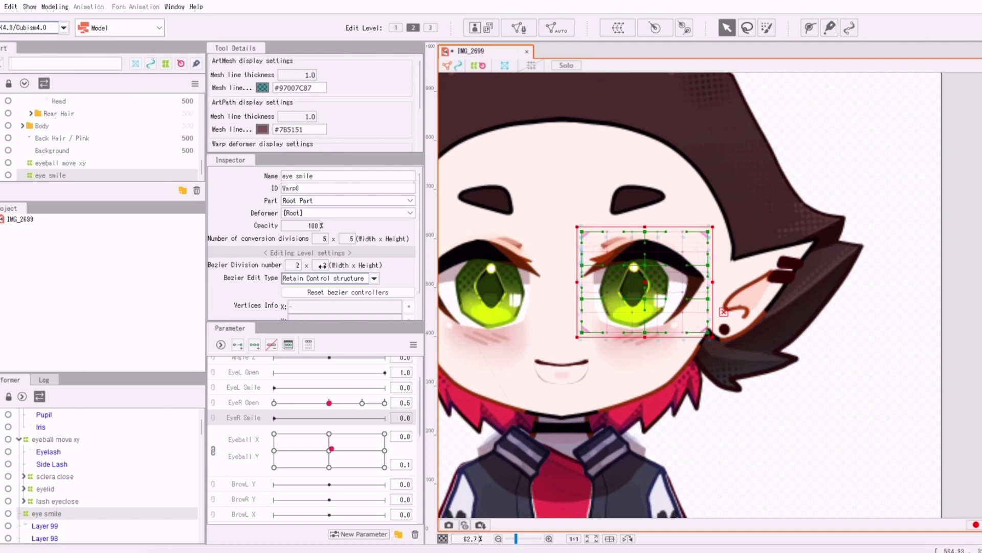
Nest the eyeball xy and eyeball move xy deformers with all their contents under eye smile.
{"action": "left_click", "coordinate": [72, 501]}
{"action": "scroll", "coordinate": [72, 414], "scroll_direction": "up", "scroll_amount": 1}
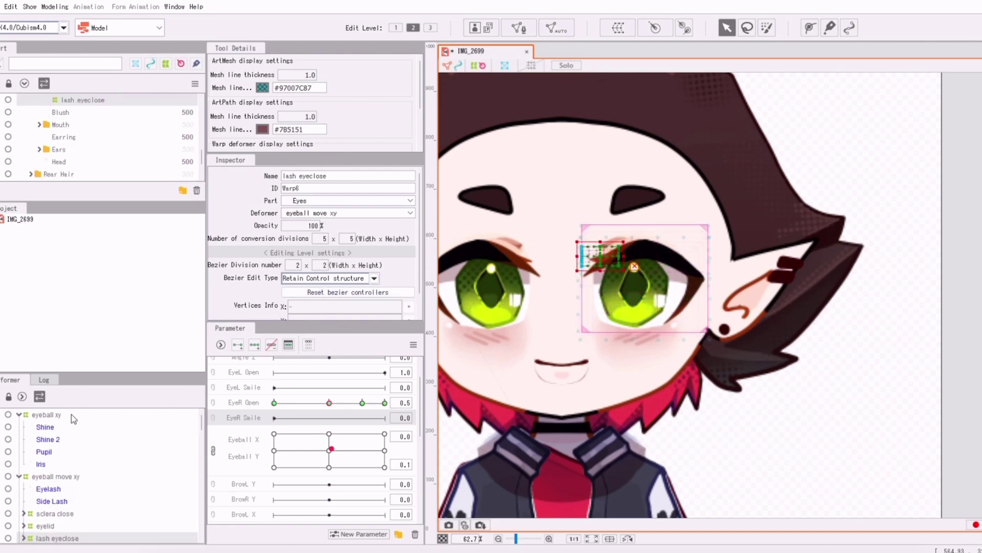
{"action": "left_click", "coordinate": [73, 412], "text": "shift"}
{"action": "left_click_drag", "start_coordinate": [201, 418], "coordinate": [202, 430]}
{"action": "left_click_drag", "start_coordinate": [75, 421], "coordinate": [75, 432]}
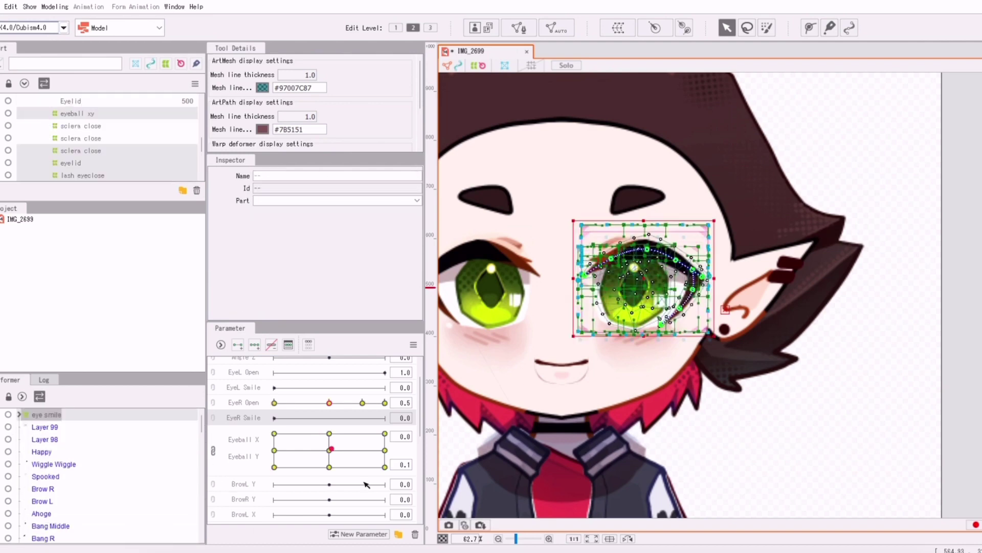
Add two keys on EyeR Smile for the eye smile deformer and set the parameter to 1.0.
{"action": "left_click", "coordinate": [517, 447]}
{"action": "left_click", "coordinate": [46, 415]}
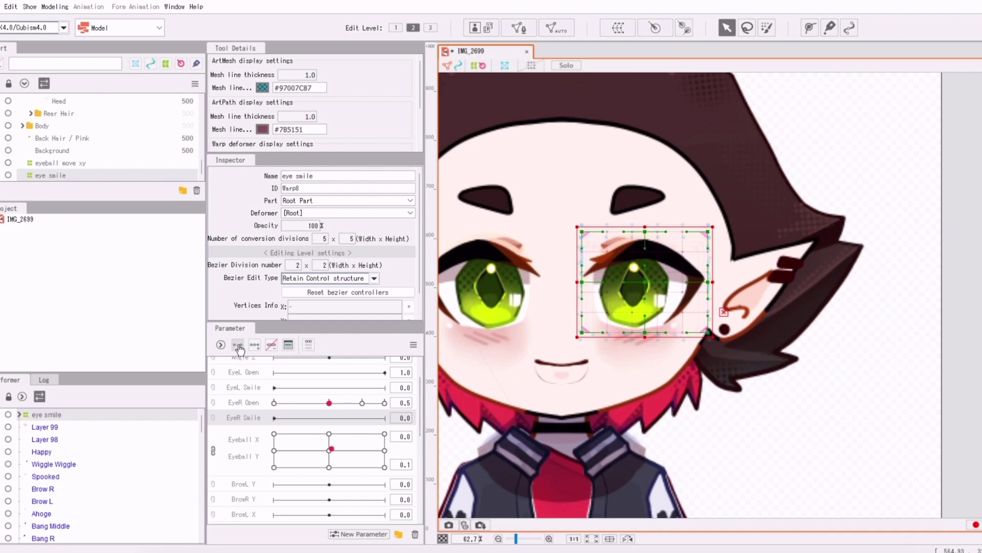
{"action": "left_click_drag", "start_coordinate": [336, 419], "coordinate": [447, 437]}
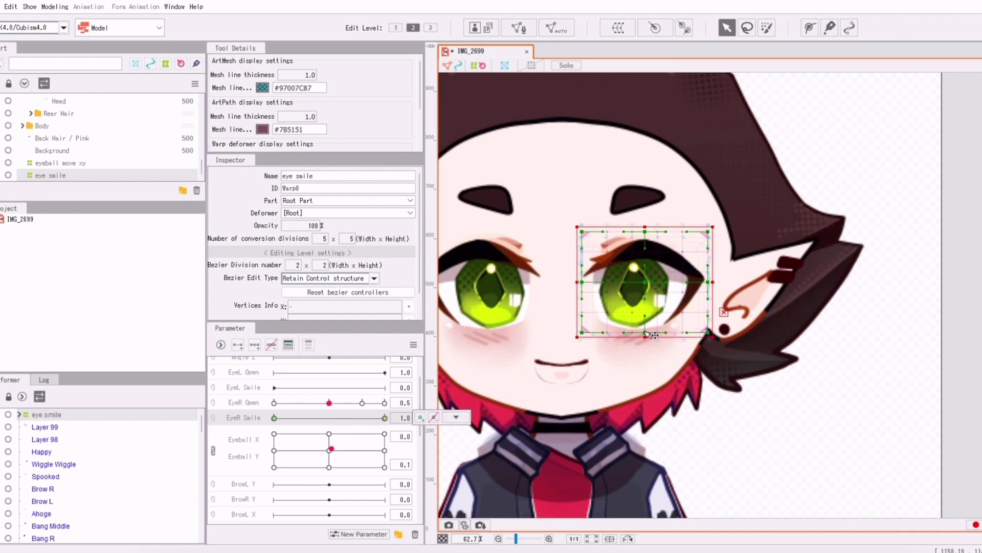
Bend the lower edge of the eye smile deformer upward at its middle with EyeR Smile at 1.0.
{"action": "left_click_drag", "start_coordinate": [645, 333], "coordinate": [646, 322]}
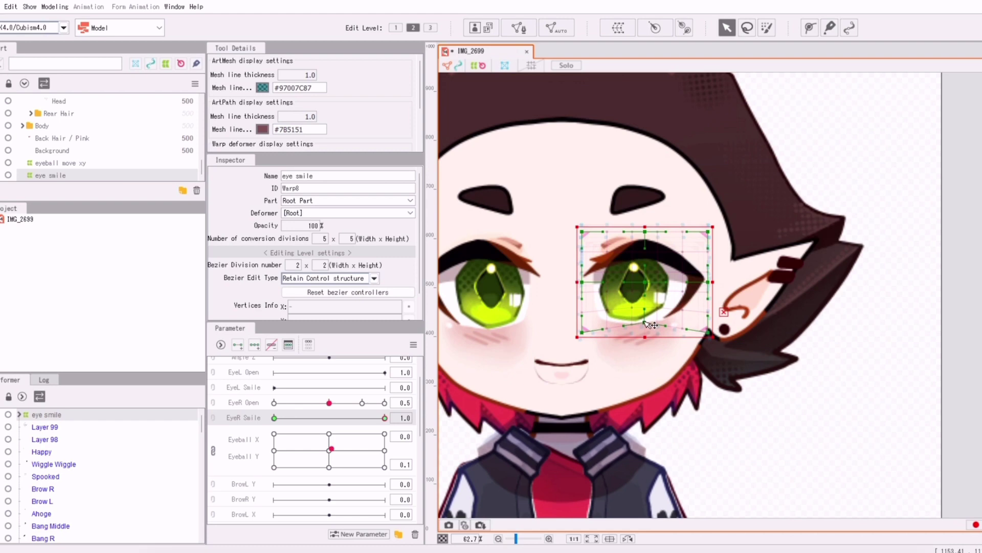
{"action": "scroll", "coordinate": [648, 324], "scroll_direction": "up", "scroll_amount": 5}
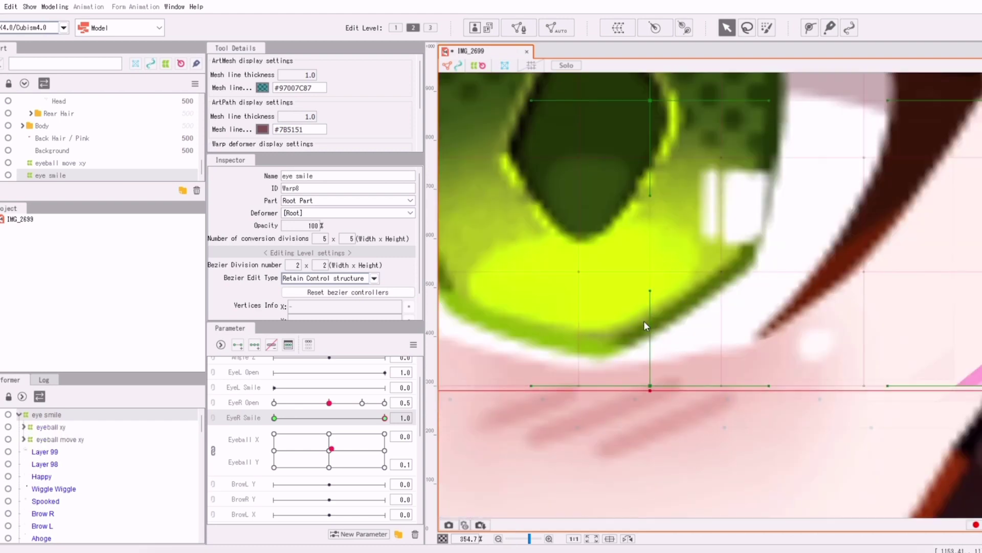
{"action": "scroll", "coordinate": [644, 320], "scroll_direction": "down", "scroll_amount": 3}
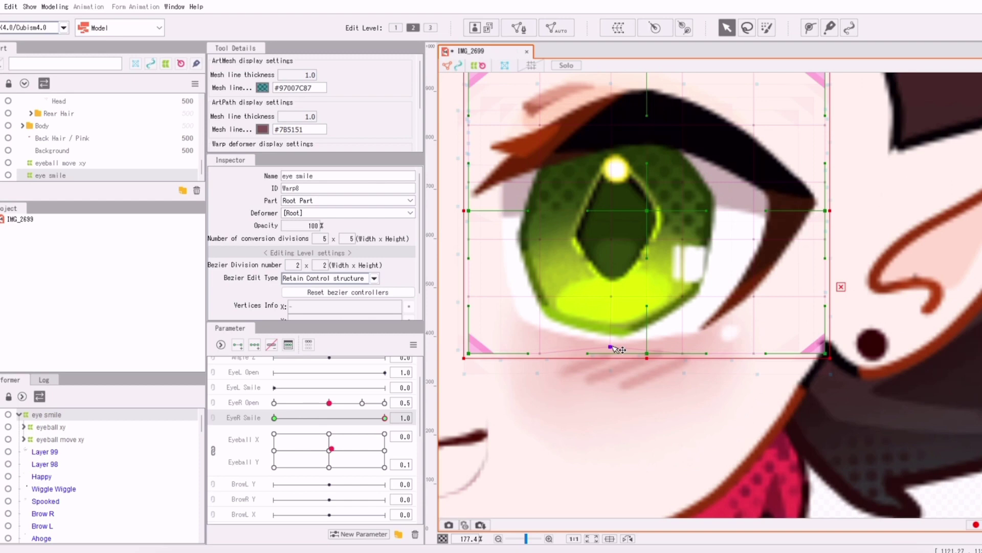
{"action": "left_click_drag", "start_coordinate": [613, 347], "coordinate": [612, 327]}
{"action": "scroll", "coordinate": [612, 327], "scroll_direction": "down", "scroll_amount": 3}
{"action": "scroll", "coordinate": [612, 327], "scroll_direction": "up", "scroll_amount": 2}
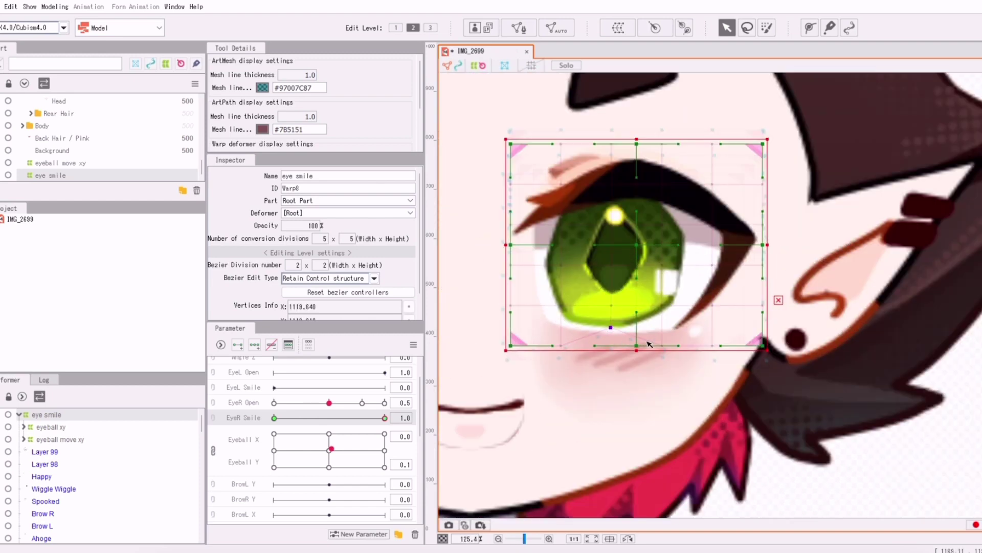
Close the eye with EyeR Open at 0.0 and add two keys on EyeR Smile for the Eyelash.
{"action": "left_click_drag", "start_coordinate": [330, 403], "coordinate": [260, 403]}
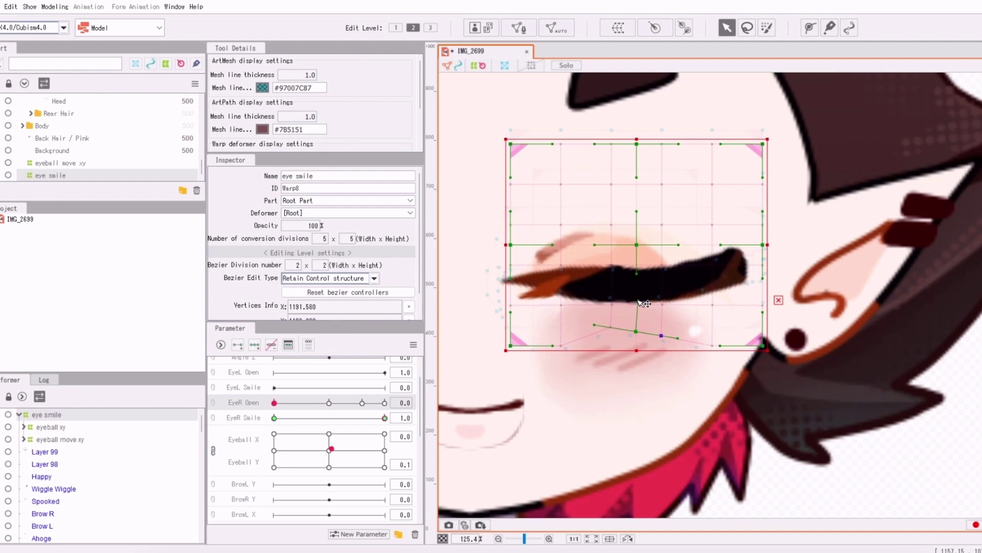
{"action": "left_click", "coordinate": [672, 290]}
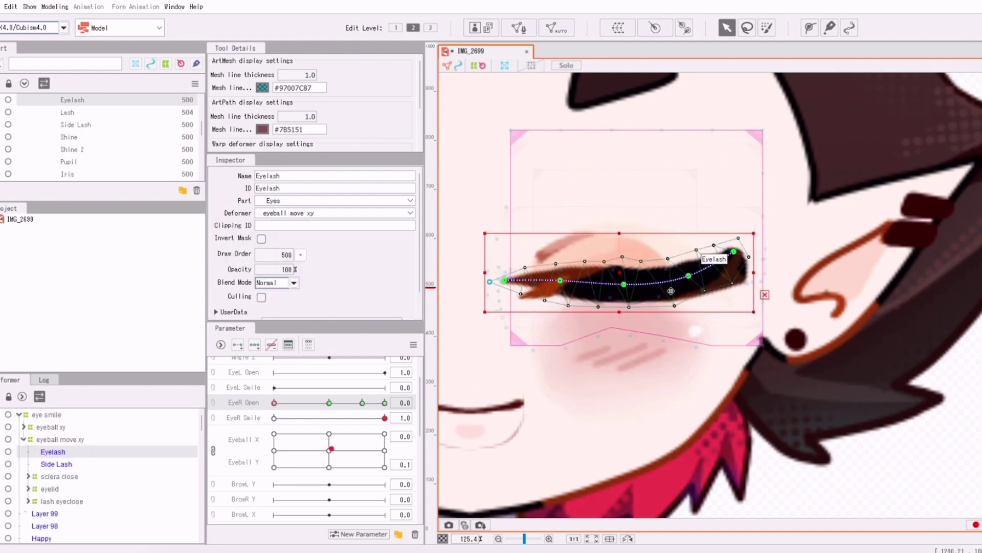
{"action": "left_click", "coordinate": [251, 417]}
{"action": "left_click", "coordinate": [239, 348]}
At EyeR Smile 1.0, arch the middle of the Eyelash upward and lower its outer end with the deform path points.
{"action": "left_click_drag", "start_coordinate": [625, 286], "coordinate": [622, 266]}
{"action": "left_click_drag", "start_coordinate": [734, 252], "coordinate": [737, 272]}
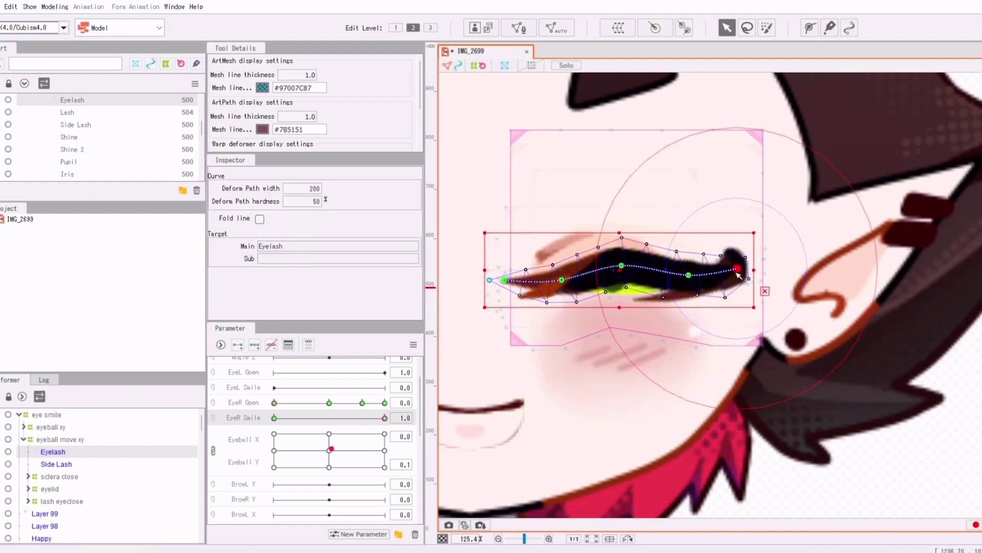
{"action": "left_click", "coordinate": [623, 268]}
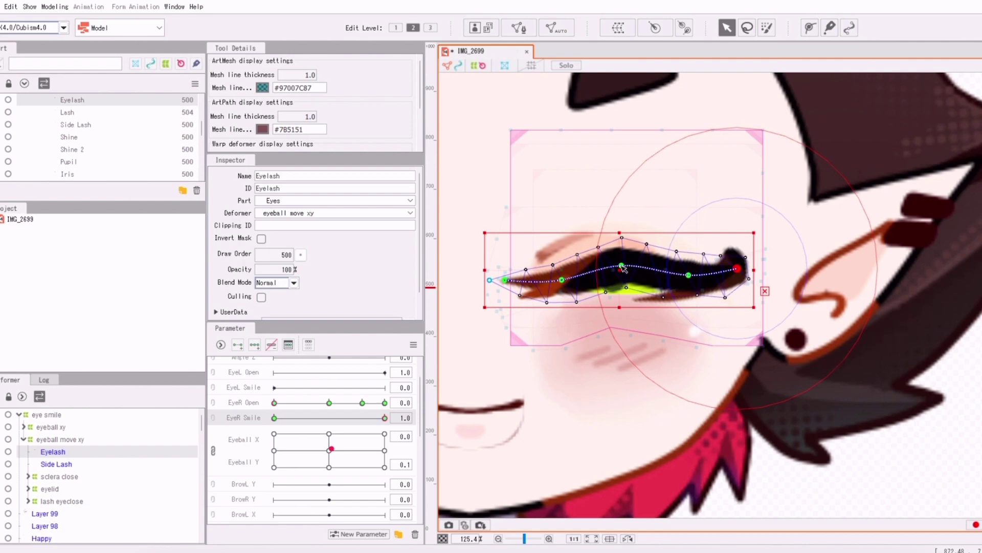
{"action": "left_click", "coordinate": [622, 263]}
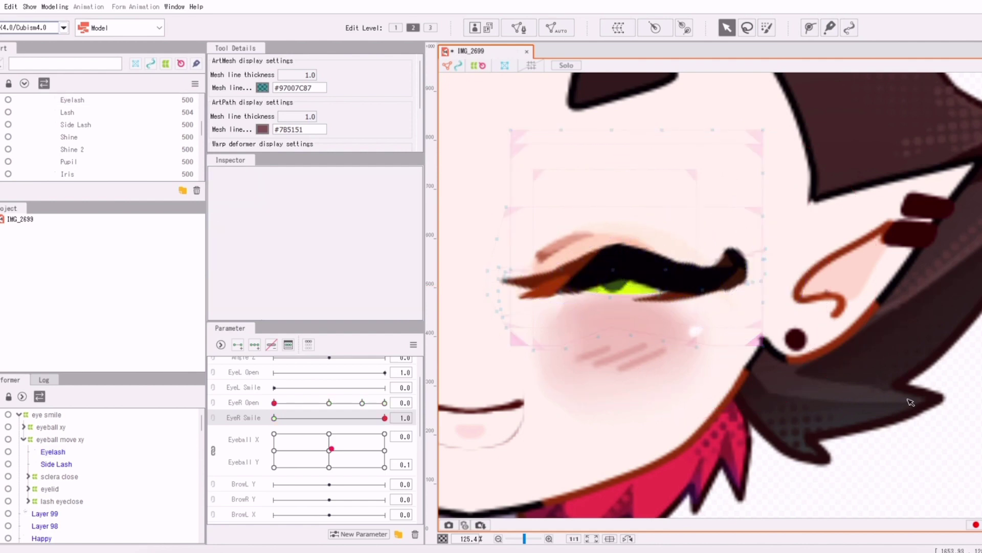
{"action": "left_click", "coordinate": [617, 270]}
{"action": "left_click_drag", "start_coordinate": [617, 270], "coordinate": [617, 274]}
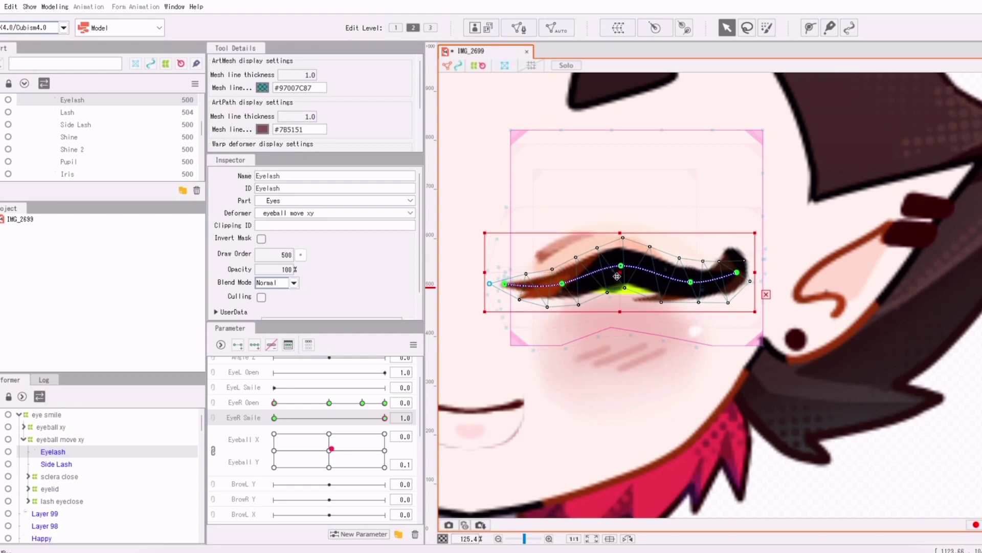
Reshape the Side Lash at EyeR Smile 1.0, raising its inner end and lowering its outer tip to follow the arched Eyelash.
{"action": "left_click", "coordinate": [735, 256]}
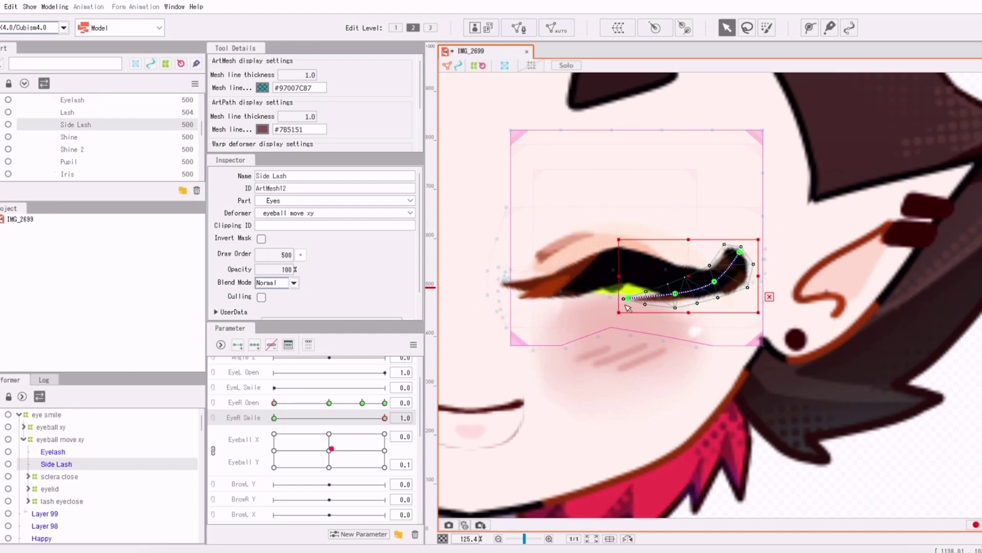
{"action": "left_click_drag", "start_coordinate": [629, 298], "coordinate": [629, 281]}
{"action": "left_click_drag", "start_coordinate": [741, 253], "coordinate": [741, 275]}
Inspect the parts around the closed eye and test the smile shape by varying EyeR Smile and EyeR Open.
{"action": "left_click", "coordinate": [613, 289]}
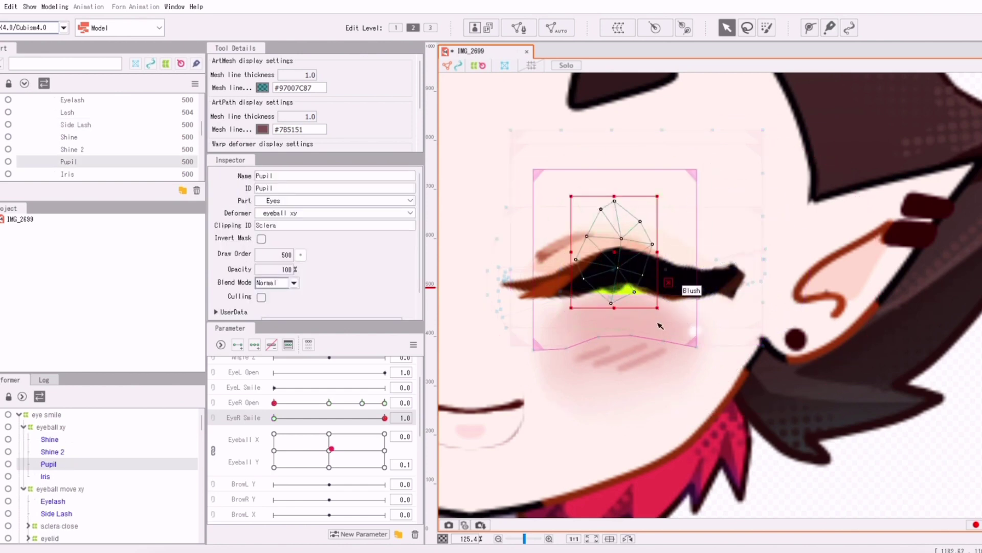
{"action": "left_click", "coordinate": [762, 346]}
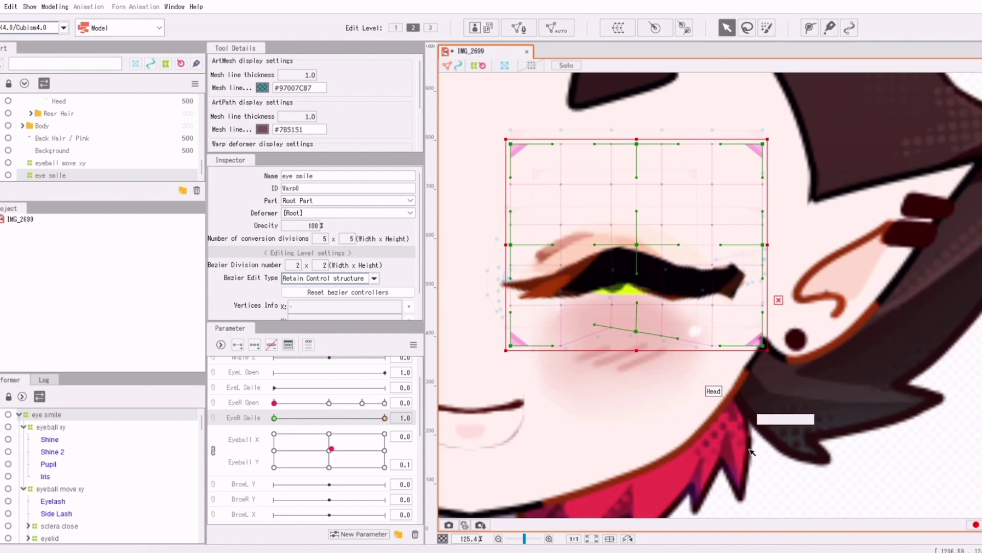
{"action": "left_click", "coordinate": [750, 451]}
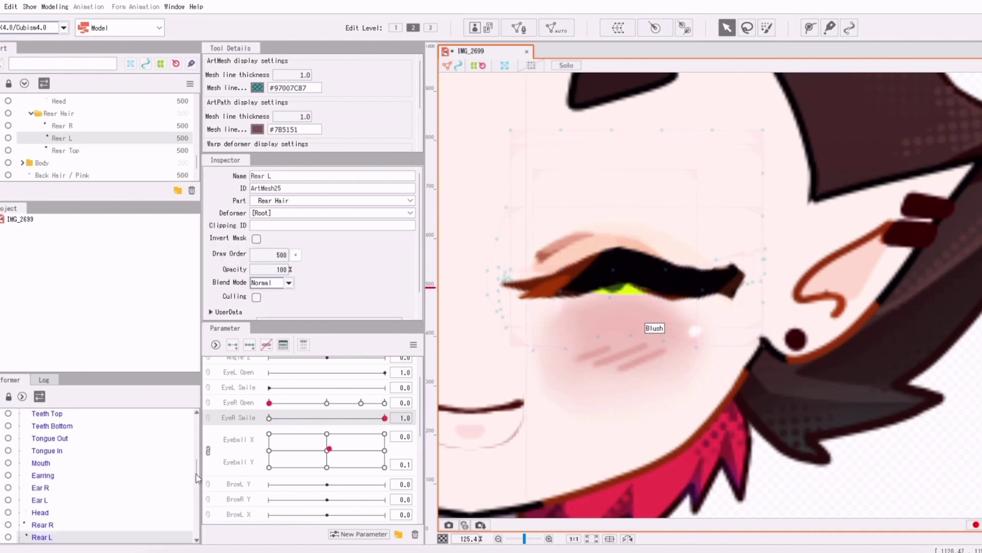
{"action": "left_click", "coordinate": [641, 295]}
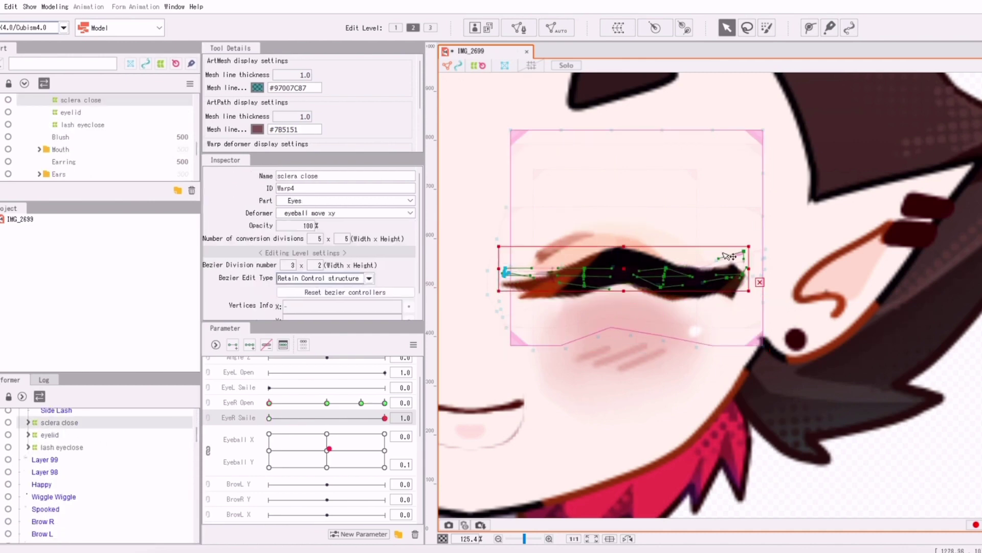
{"action": "scroll", "coordinate": [452, 359], "scroll_direction": "down", "scroll_amount": 6}
{"action": "scroll", "coordinate": [452, 360], "scroll_direction": "up", "scroll_amount": 3}
{"action": "left_click_drag", "start_coordinate": [385, 418], "coordinate": [270, 418]}
{"action": "left_click_drag", "start_coordinate": [269, 403], "coordinate": [385, 402]}
{"action": "left_click_drag", "start_coordinate": [269, 418], "coordinate": [385, 418]}
{"action": "left_click_drag", "start_coordinate": [384, 403], "coordinate": [335, 403]}
{"action": "scroll", "coordinate": [570, 364], "scroll_direction": "up", "scroll_amount": 3}
{"action": "scroll", "coordinate": [623, 337], "scroll_direction": "down", "scroll_amount": 2}
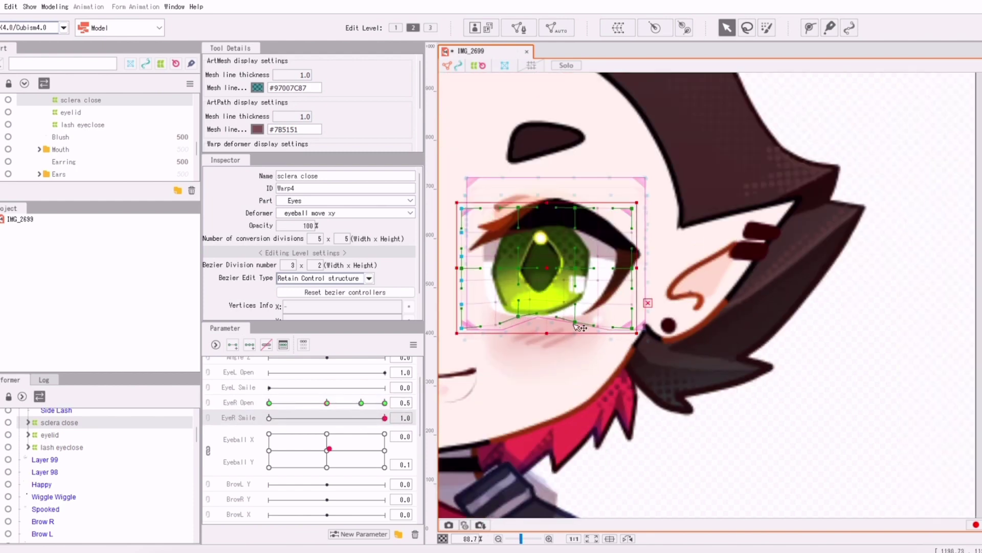
Try removing the eye smile deformer from above the eyeball xy and eyeball move xy deformers.
{"action": "left_click_drag", "start_coordinate": [614, 319], "coordinate": [635, 332]}
{"action": "left_click", "coordinate": [805, 401]}
{"action": "scroll", "coordinate": [804, 400], "scroll_direction": "down", "scroll_amount": 3}
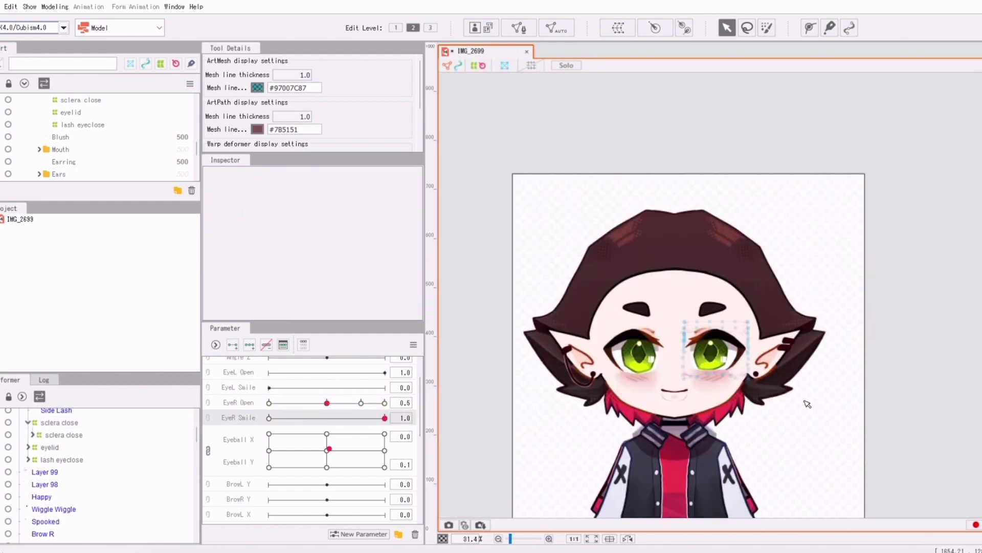
{"action": "scroll", "coordinate": [805, 401], "scroll_direction": "up", "scroll_amount": 2}
{"action": "left_click_drag", "start_coordinate": [199, 441], "coordinate": [199, 422]}
{"action": "left_click", "coordinate": [55, 426]}
{"action": "left_click", "coordinate": [20, 427]}
{"action": "left_click", "coordinate": [805, 400]}
{"action": "left_click_drag", "start_coordinate": [385, 418], "coordinate": [269, 418]}
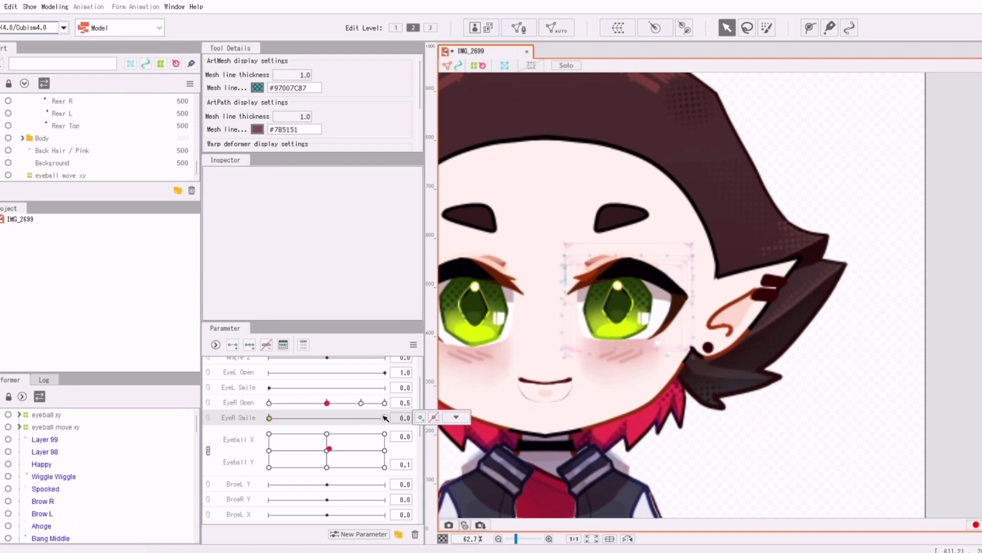
With EyeR Open at 0.5 and EyeR Smile at 1.0, raise the eye smile deformer's upper edge and adjust its lower centre point.
{"action": "left_click_drag", "start_coordinate": [384, 441], "coordinate": [351, 430]}
{"action": "mouse_move", "coordinate": [327, 402]}
{"action": "left_mouse_down"}
{"action": "mouse_move", "coordinate": [385, 403]}
{"action": "mouse_move", "coordinate": [327, 403]}
{"action": "left_mouse_up"}
{"action": "left_click_drag", "start_coordinate": [351, 418], "coordinate": [385, 418]}
{"action": "left_click", "coordinate": [658, 344]}
{"action": "left_click", "coordinate": [456, 417]}
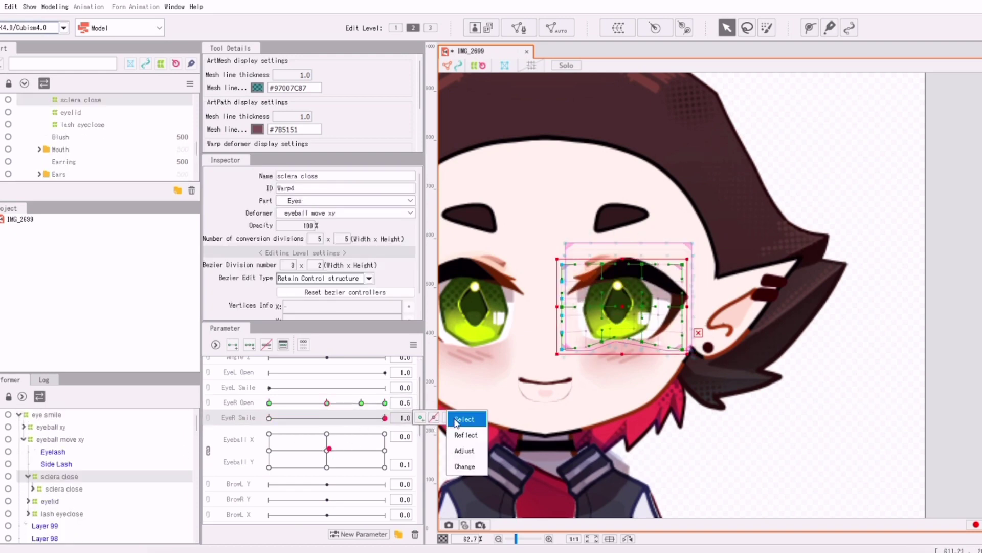
{"action": "left_click", "coordinate": [46, 415]}
{"action": "left_click_drag", "start_coordinate": [629, 249], "coordinate": [628, 243]}
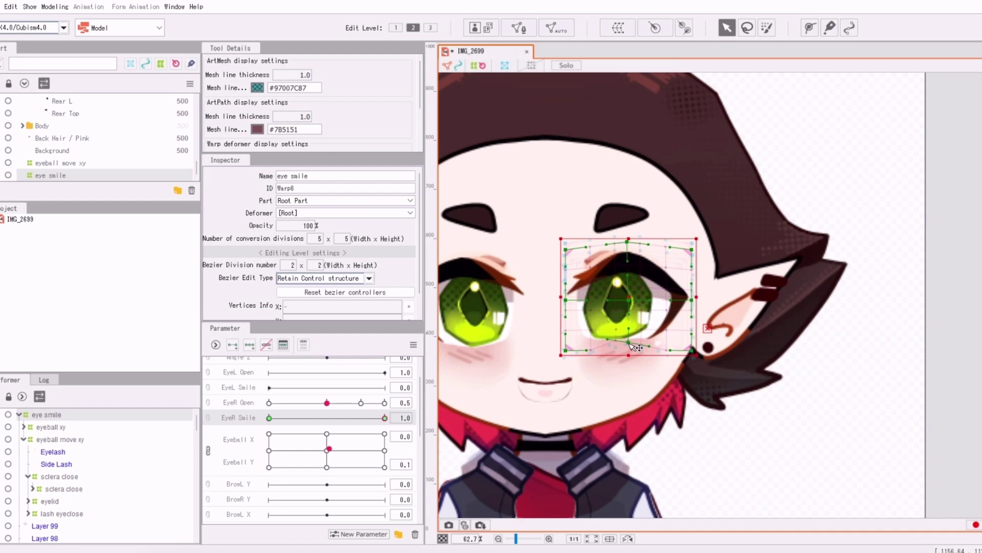
{"action": "left_click_drag", "start_coordinate": [630, 338], "coordinate": [628, 343]}
{"action": "left_click", "coordinate": [451, 414]}
{"action": "key", "text": "Escape"}
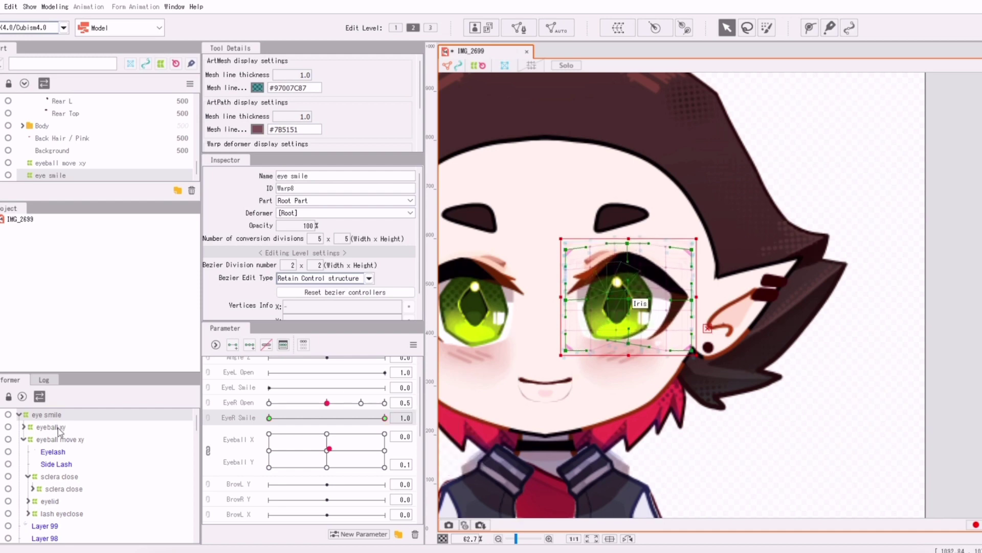
Move the eyeball xy deformer with its contents out of eye smile to the root level of the deformer hierarchy.
{"action": "left_click", "coordinate": [23, 427]}
{"action": "left_click", "coordinate": [45, 477]}
{"action": "left_click", "coordinate": [519, 27]}
{"action": "left_click", "coordinate": [597, 68]}
{"action": "left_click", "coordinate": [498, 290]}
{"action": "left_click", "coordinate": [55, 477]}
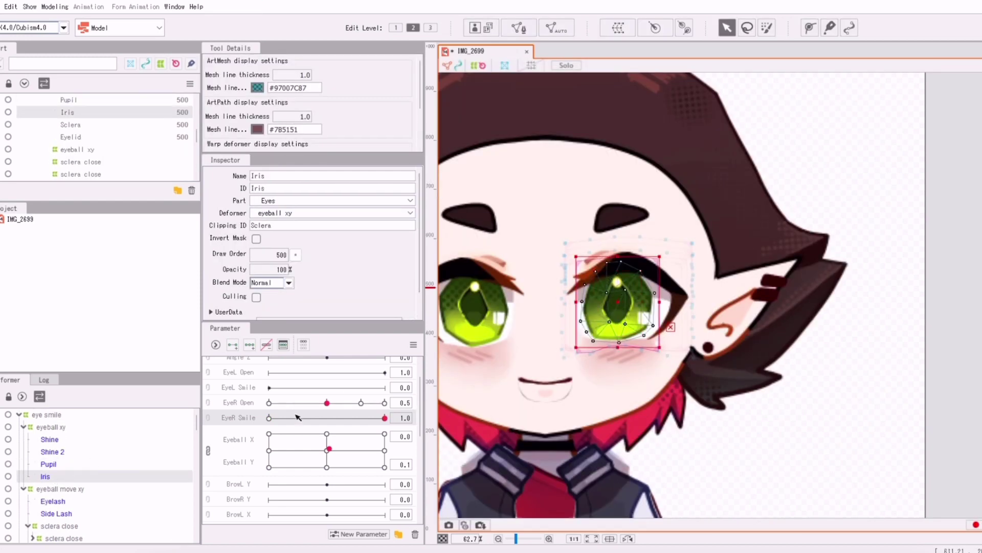
{"action": "left_click", "coordinate": [57, 440], "text": "shift"}
{"action": "left_click", "coordinate": [53, 427], "text": "shift"}
{"action": "left_click_drag", "start_coordinate": [52, 427], "coordinate": [50, 410]}
With EyeR Open at 0.0 and EyeR Smile at 1.0, lower the outer end of the arched Eyelash.
{"action": "left_click", "coordinate": [456, 417]}
{"action": "left_click_drag", "start_coordinate": [318, 419], "coordinate": [269, 403]}
{"action": "mouse_move", "coordinate": [384, 419]}
{"action": "left_mouse_down"}
{"action": "mouse_move", "coordinate": [315, 434]}
{"action": "mouse_move", "coordinate": [386, 425]}
{"action": "left_mouse_up"}
{"action": "left_click", "coordinate": [664, 352]}
{"action": "scroll", "coordinate": [663, 346], "scroll_direction": "up", "scroll_amount": 4}
{"action": "left_click", "coordinate": [686, 285]}
{"action": "left_click", "coordinate": [691, 283]}
{"action": "left_click_drag", "start_coordinate": [696, 281], "coordinate": [694, 297]}
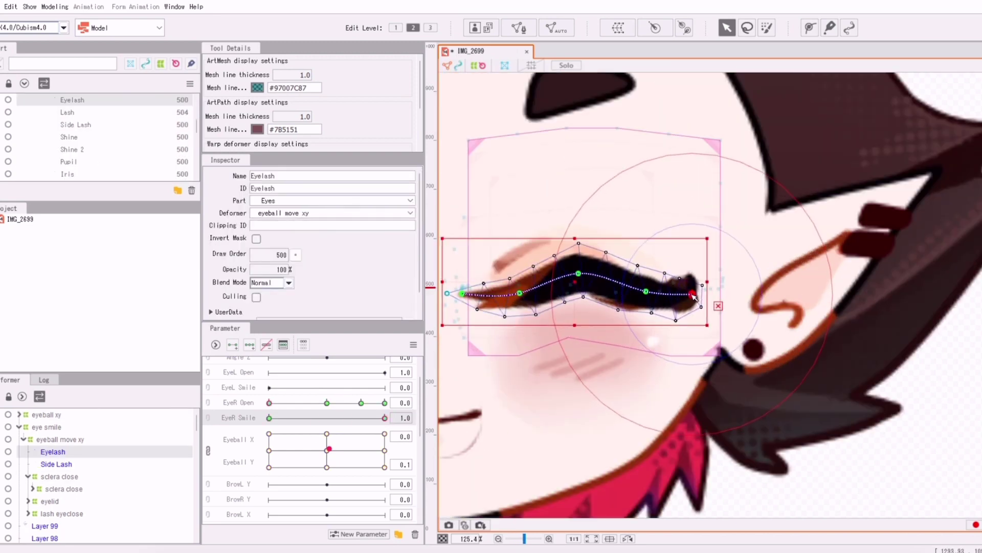
Adjust the Side Lash path points at EyeR Smile 1.0 so it tucks along the lower edge of the arched Eyelash.
{"action": "left_click", "coordinate": [635, 306]}
{"action": "left_click_drag", "start_coordinate": [630, 298], "coordinate": [668, 302]}
{"action": "scroll", "coordinate": [670, 304], "scroll_direction": "up", "scroll_amount": 4}
{"action": "left_click_drag", "start_coordinate": [684, 352], "coordinate": [692, 329]}
{"action": "scroll", "coordinate": [716, 301], "scroll_direction": "down", "scroll_amount": 4}
{"action": "left_click_drag", "start_coordinate": [610, 290], "coordinate": [610, 287]}
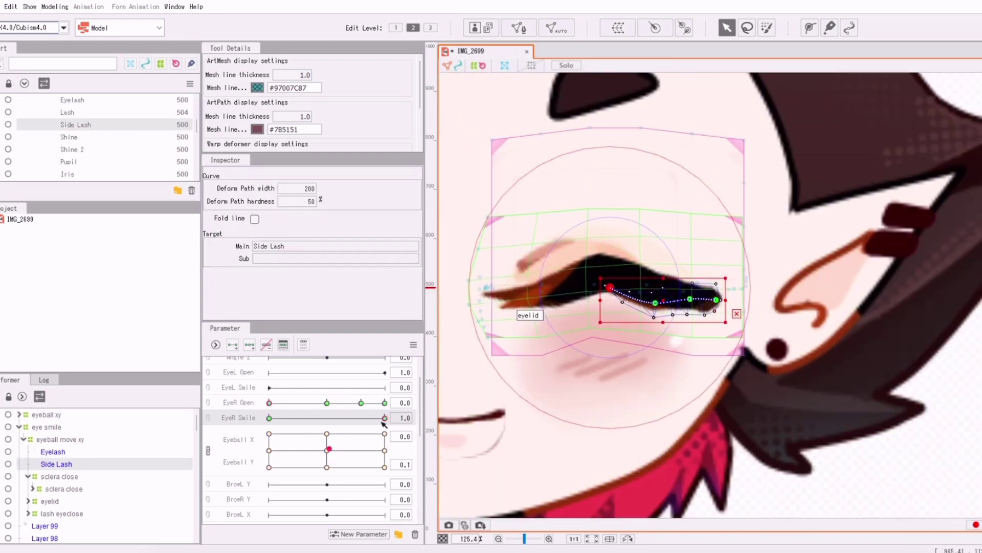
Return EyeR Smile to 0.0 with the eye closed.
{"action": "left_click_drag", "start_coordinate": [383, 421], "coordinate": [270, 419]}
{"action": "scroll", "coordinate": [930, 204], "scroll_direction": "down", "scroll_amount": 5}
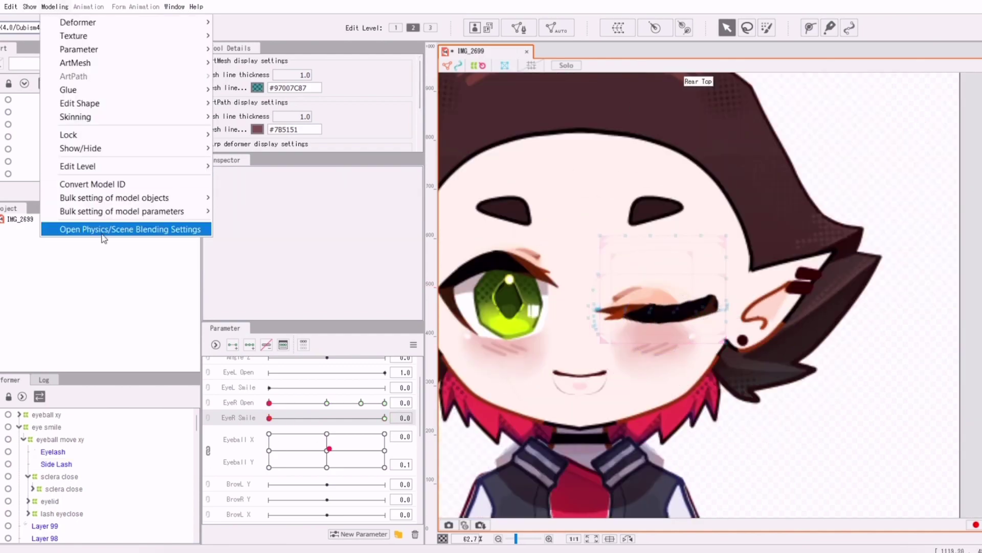
{"action": "left_click", "coordinate": [123, 226]}
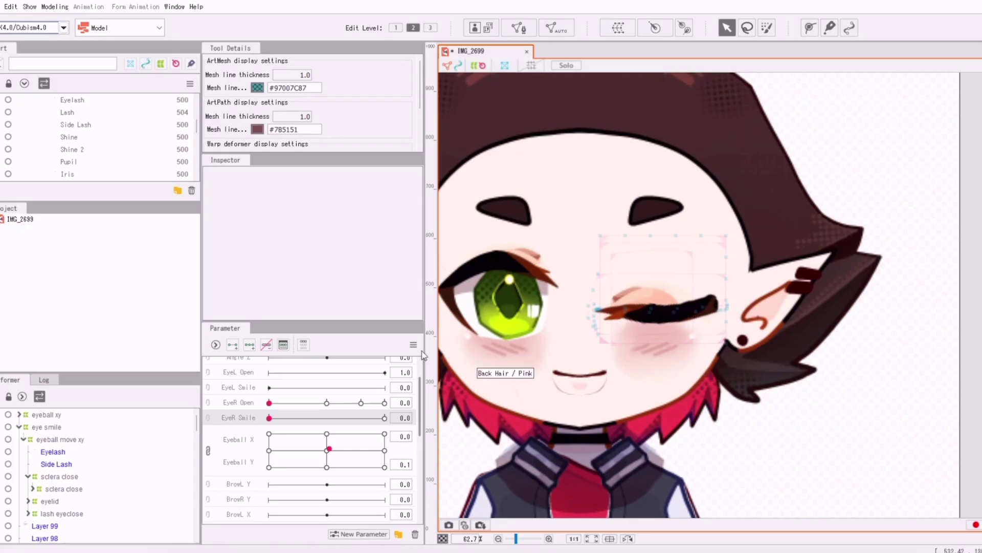
Enable eye blinking for the EyeR Open and EyeL Open parameters in the Eye Blinking and Lip-sync settings.
{"action": "left_click", "coordinate": [414, 345]}
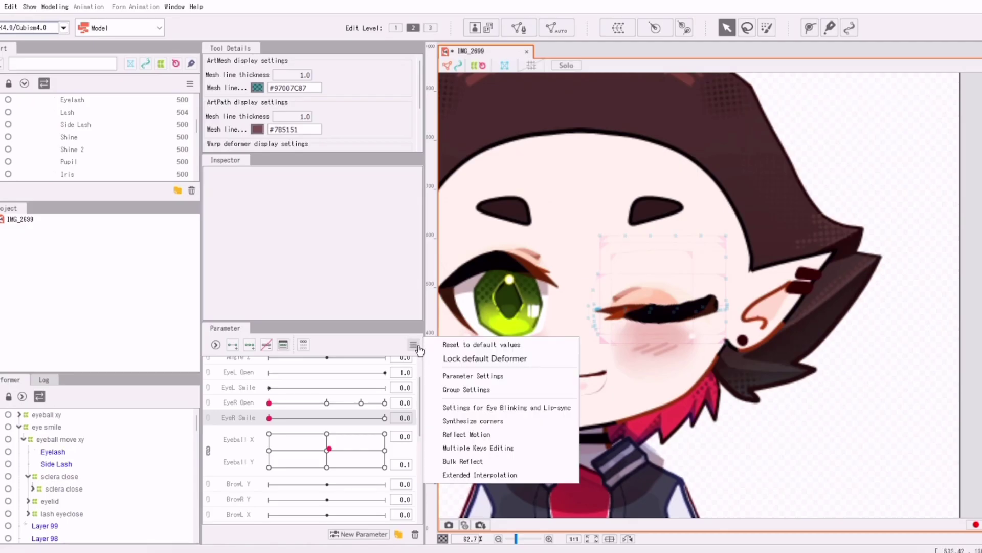
{"action": "left_click", "coordinate": [505, 407]}
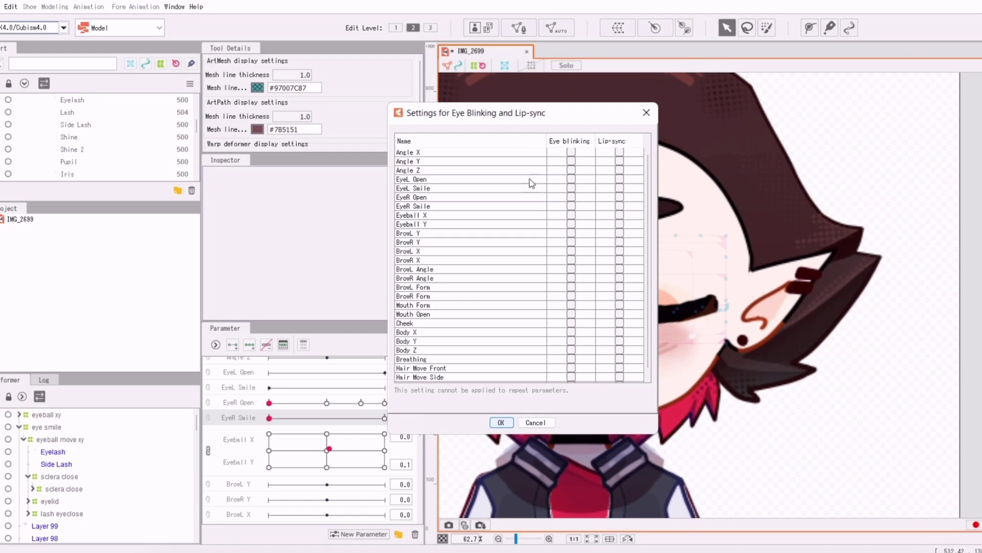
{"action": "left_click", "coordinate": [507, 181]}
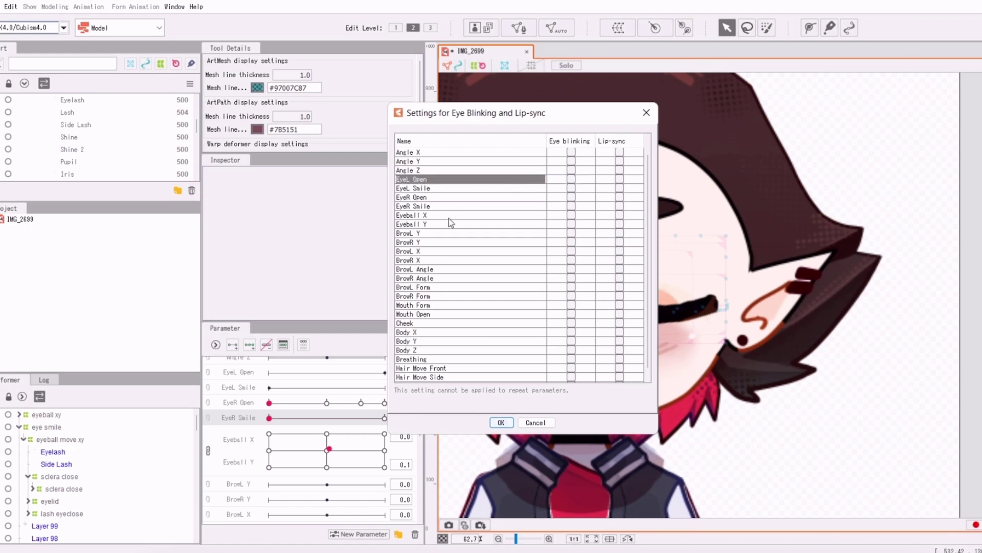
{"action": "left_click", "coordinate": [435, 225]}
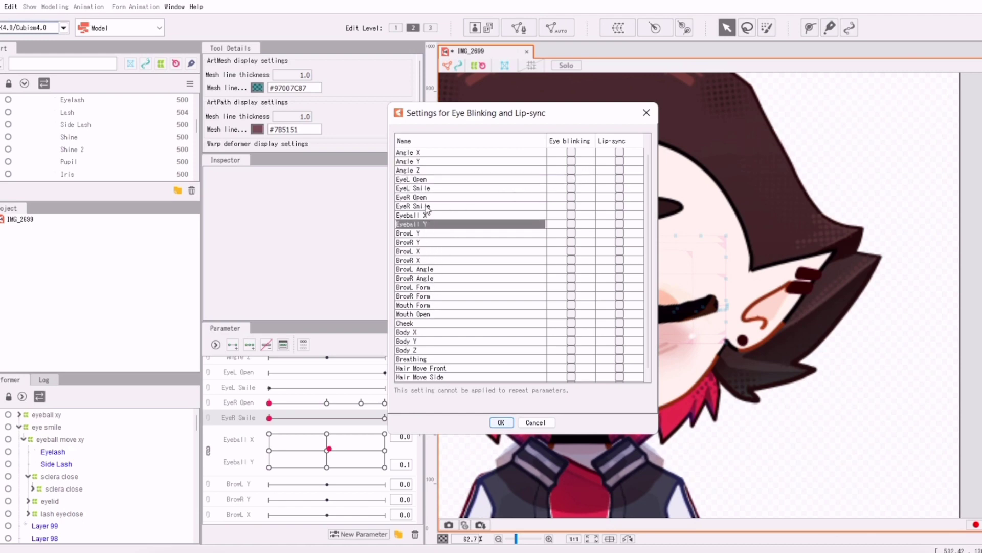
{"action": "left_click", "coordinate": [571, 197]}
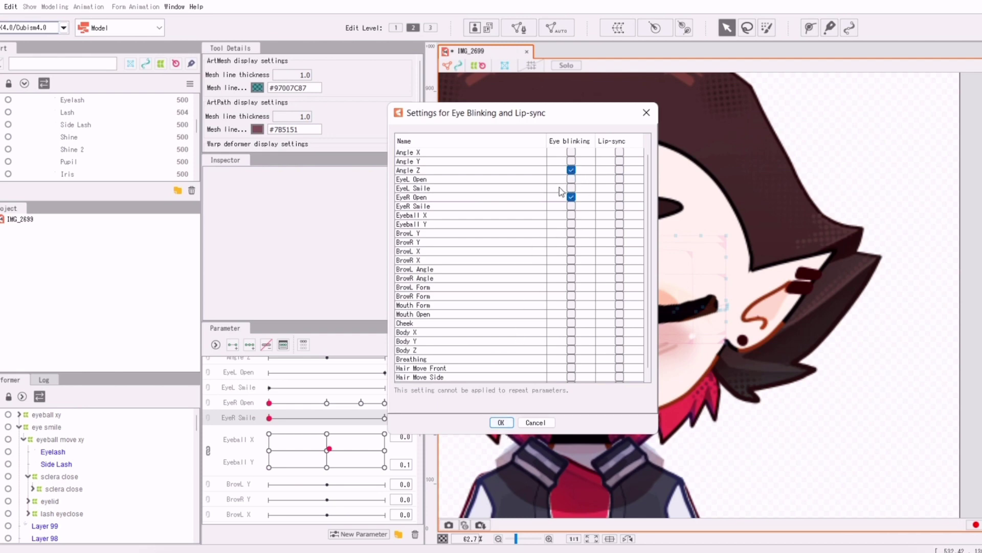
{"action": "left_click", "coordinate": [464, 196]}
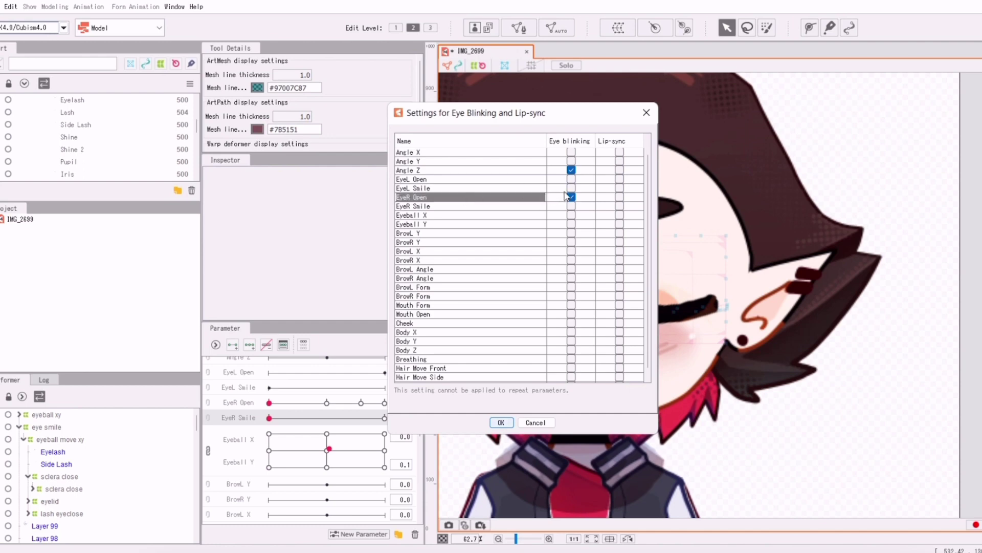
{"action": "left_click", "coordinate": [534, 171]}
{"action": "left_click", "coordinate": [571, 179]}
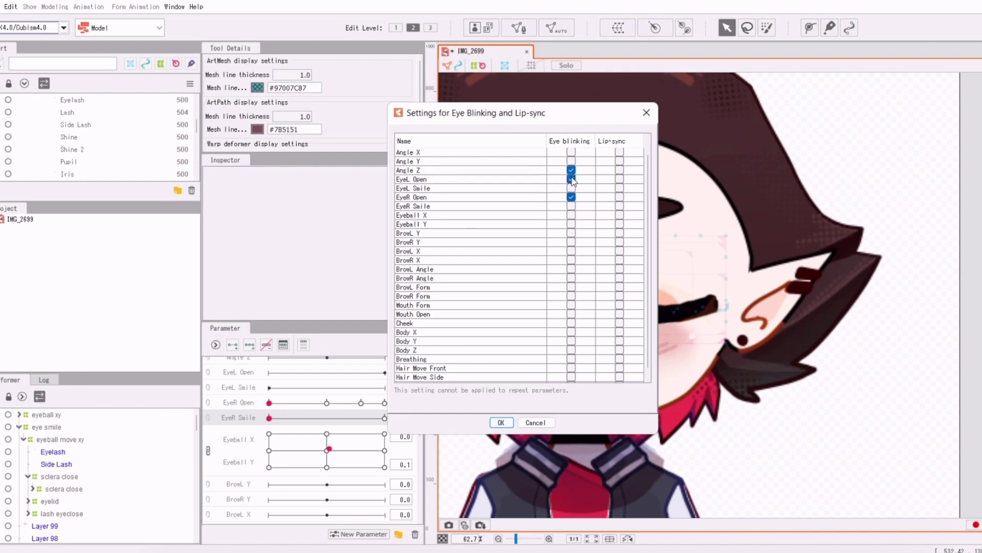
{"action": "left_click", "coordinate": [501, 422]}
Open the Physics/Scene Blending Settings and examine the automatic blinking in the model preview.
{"action": "left_click", "coordinate": [54, 7]}
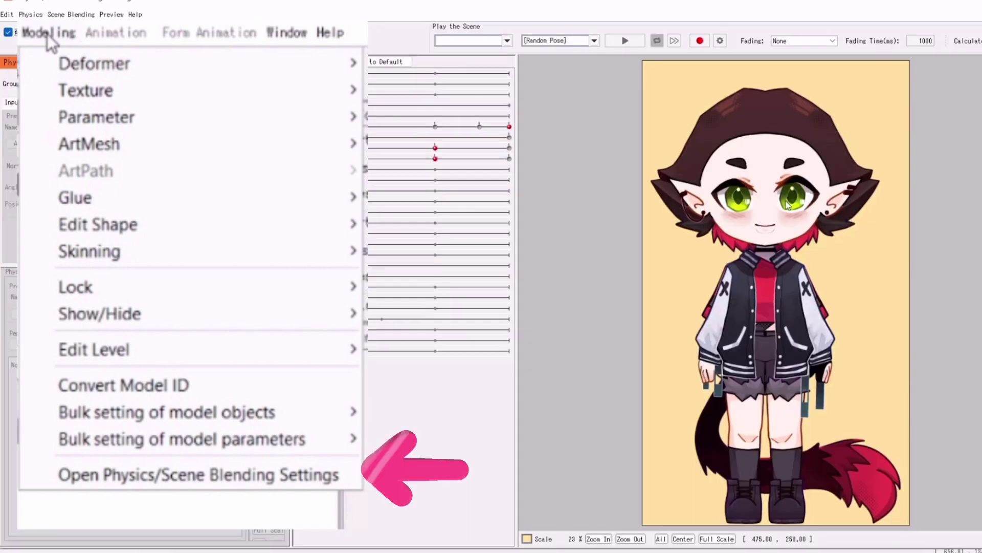
{"action": "scroll", "coordinate": [794, 179], "scroll_direction": "up", "scroll_amount": 4}
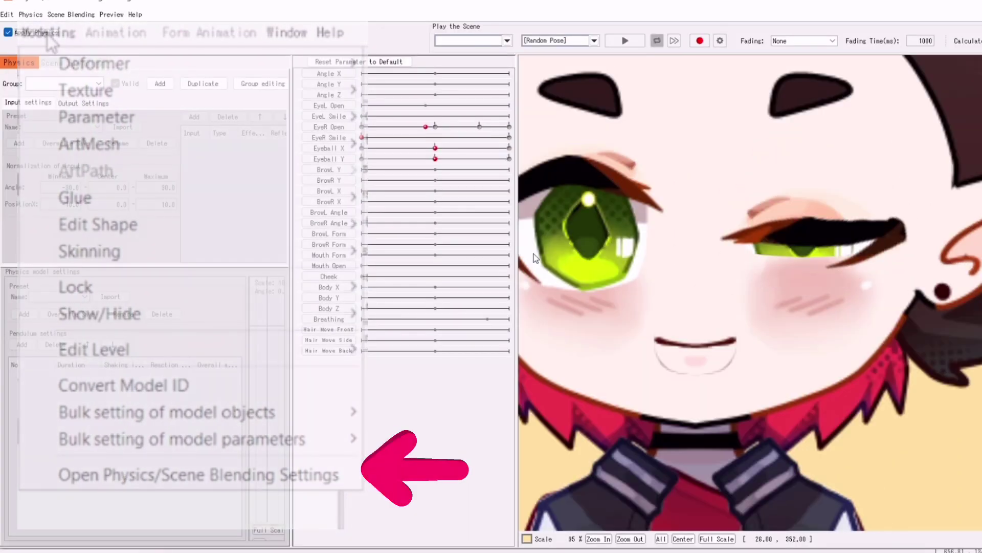
Create a warp deformer named "shine 2 phy" as the parent of the Shine mesh in the Eyes part.
{"action": "scroll", "coordinate": [534, 254], "scroll_direction": "down", "scroll_amount": 2}
{"action": "scroll", "coordinate": [719, 158], "scroll_direction": "up", "scroll_amount": 3}
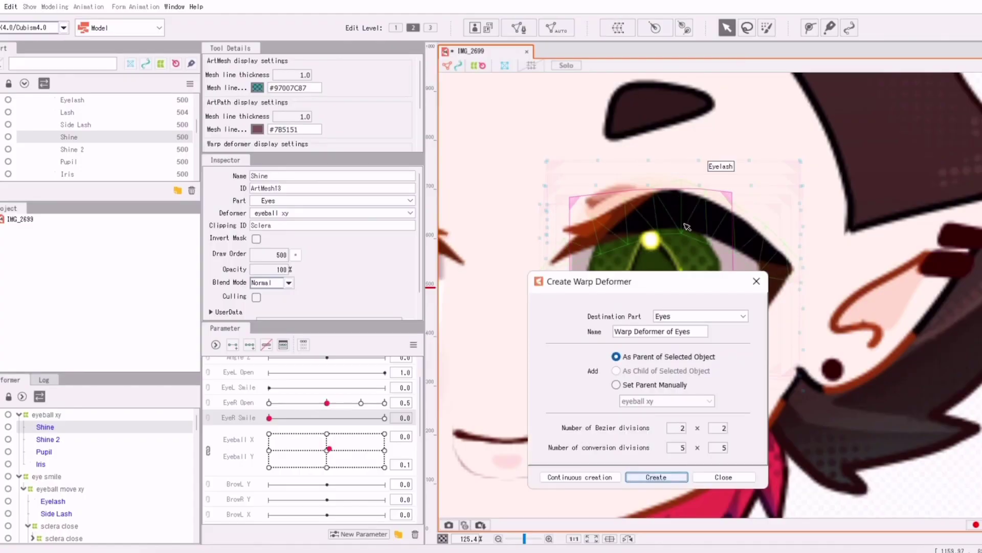
{"action": "key", "text": "BackSpace"}
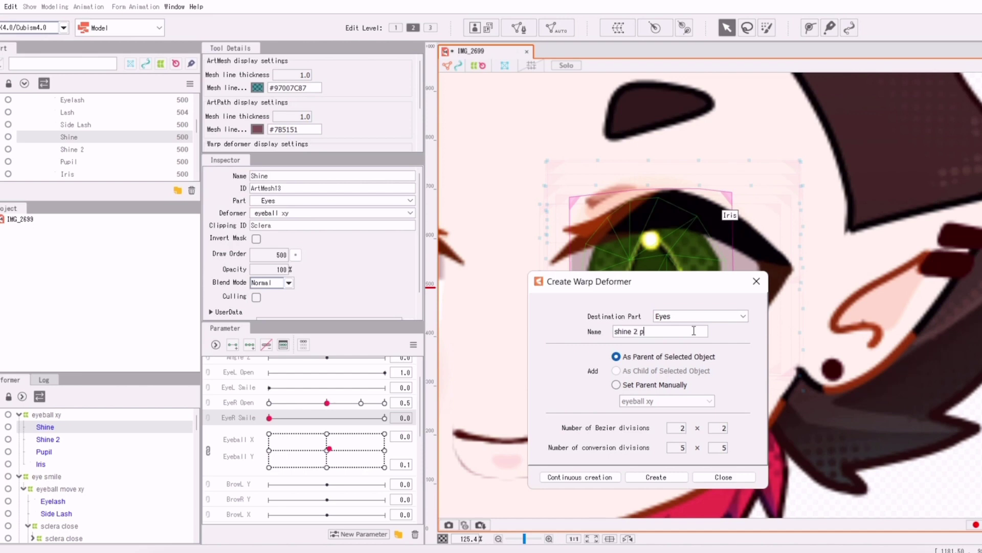
{"action": "left_click", "coordinate": [656, 477]}
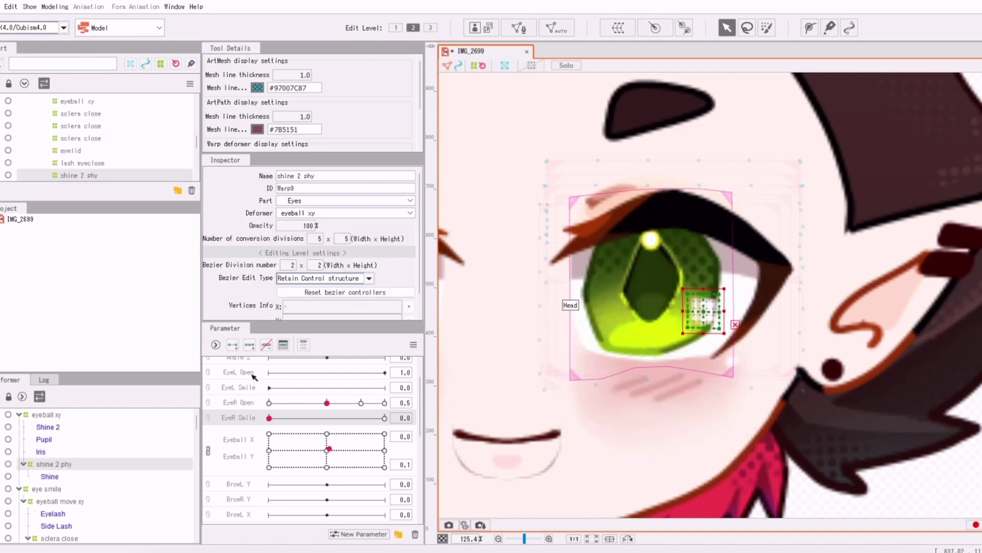
Create two new parameters named "shine 2 xy" and "shine round 2" with the default -30 to 30 range.
{"action": "left_click", "coordinate": [361, 534]}
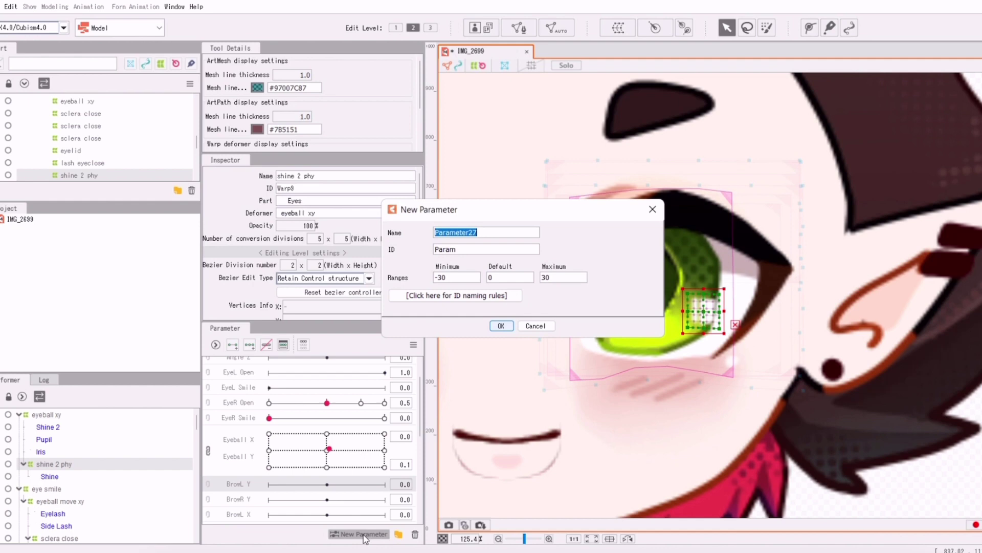
{"action": "type", "text": "shine 2 xy"}
{"action": "left_click", "coordinate": [502, 326]}
{"action": "left_click_drag", "start_coordinate": [246, 490], "coordinate": [302, 499]}
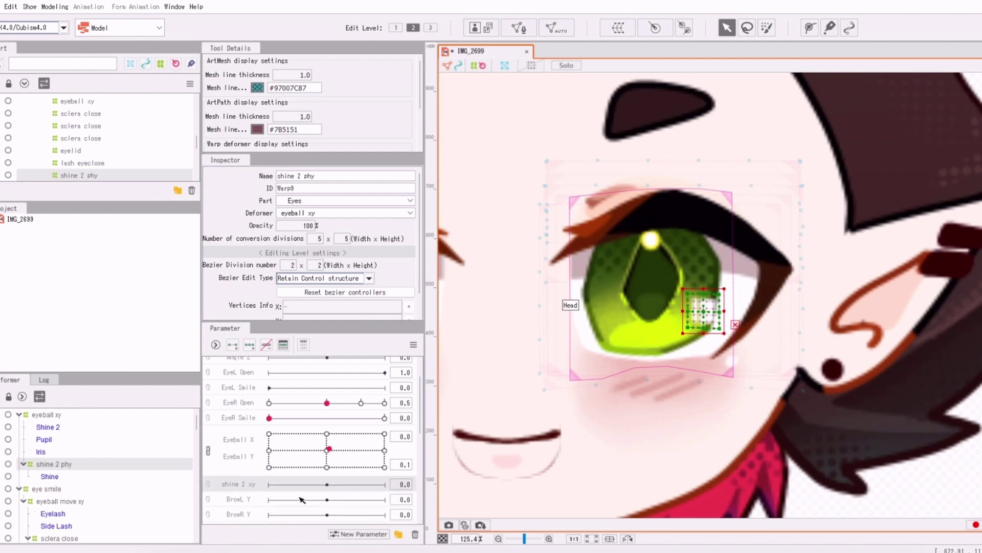
{"action": "left_click", "coordinate": [360, 535]}
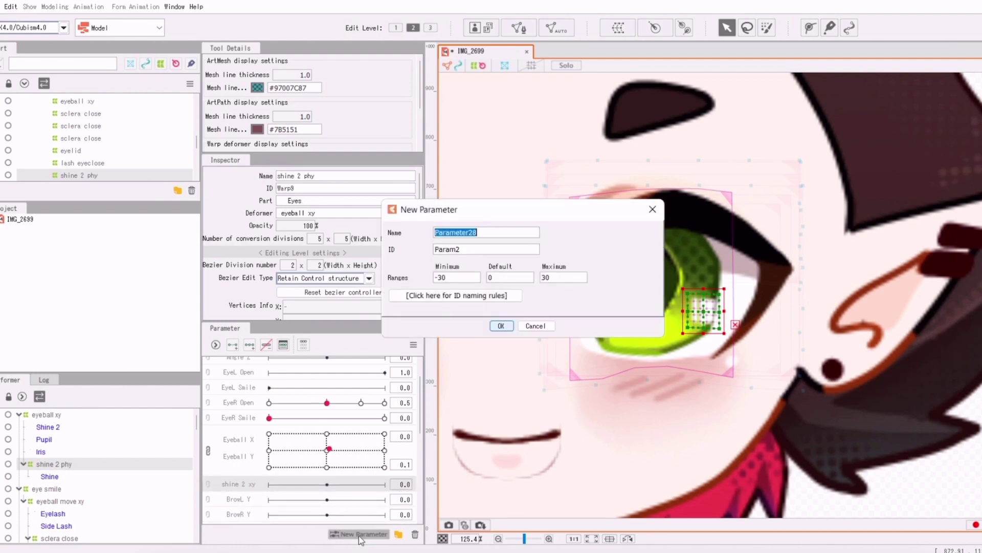
{"action": "type", "text": "shine round 2"}
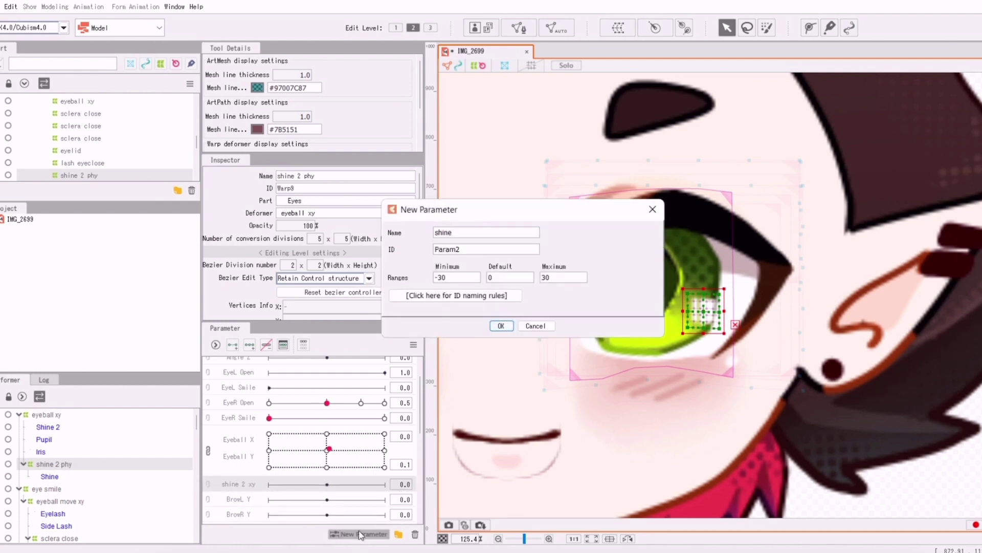
{"action": "left_click", "coordinate": [504, 328]}
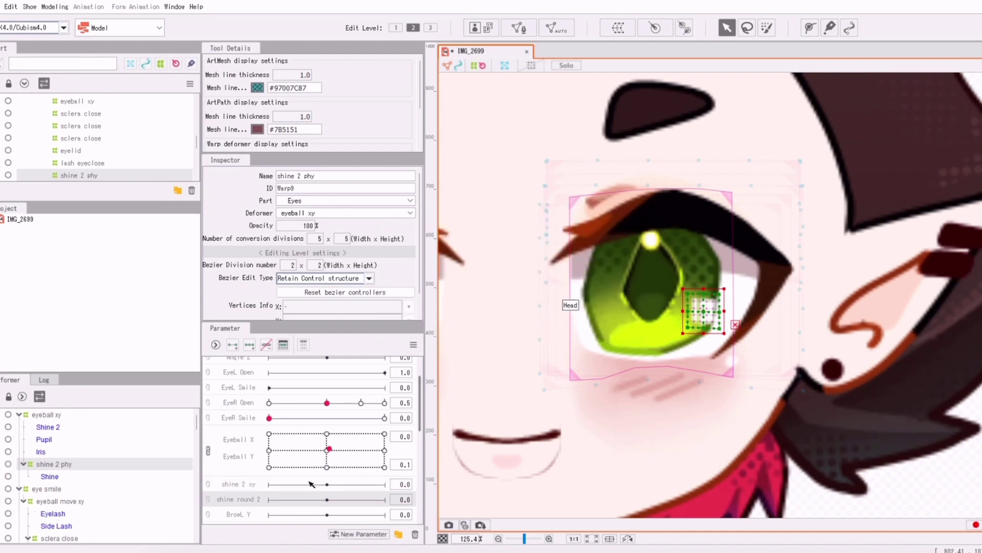
Key shine 2 phy at three points on shine round 2 and reshape the deformer at its minimum, finishing at the default.
{"action": "left_click", "coordinate": [233, 346]}
{"action": "left_click", "coordinate": [328, 499]}
{"action": "left_click", "coordinate": [249, 347]}
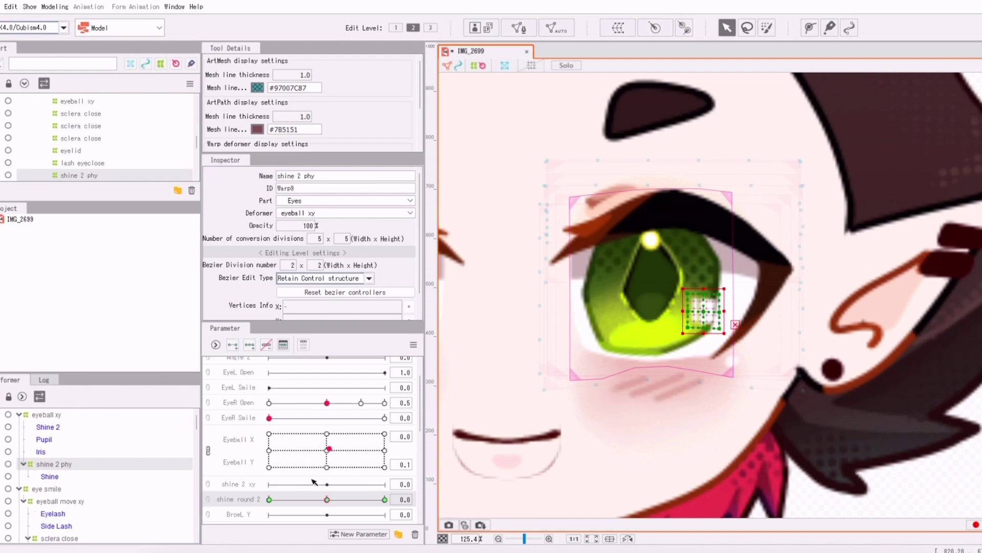
{"action": "left_click", "coordinate": [269, 499]}
{"action": "left_click_drag", "start_coordinate": [704, 311], "coordinate": [711, 287]}
{"action": "left_click", "coordinate": [385, 500]}
{"action": "left_click", "coordinate": [327, 500]}
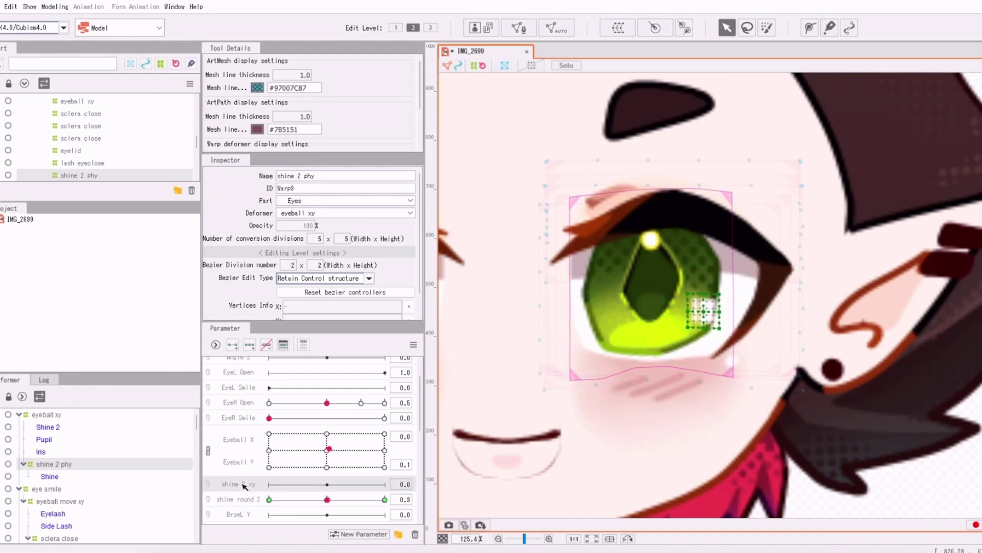
Create a parameter named "shine x" and give the shine 2 phy deformer three key points on it.
{"action": "left_click", "coordinate": [381, 534]}
{"action": "type", "text": "shine xy"}
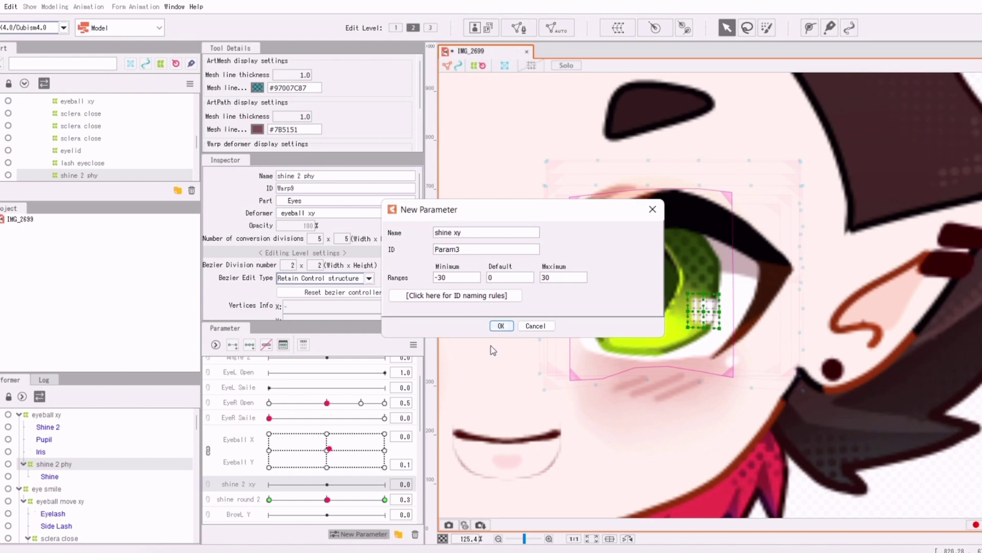
{"action": "key", "text": "BackSpace"}
{"action": "left_click", "coordinate": [501, 326]}
{"action": "left_click", "coordinate": [250, 344]}
Adjust the shine 2 phy deformer at the ends of shine x and return the parameter to its default.
{"action": "left_click", "coordinate": [385, 499]}
{"action": "left_click_drag", "start_coordinate": [724, 311], "coordinate": [703, 281]}
{"action": "left_click", "coordinate": [269, 500]}
{"action": "left_click", "coordinate": [327, 500]}
Key shine 2 phy at three points on shine 2 xy, raising its bottom edge at 30 and lowering its top edge at -30.
{"action": "left_click", "coordinate": [253, 485]}
{"action": "left_click", "coordinate": [249, 345]}
{"action": "left_click", "coordinate": [385, 484]}
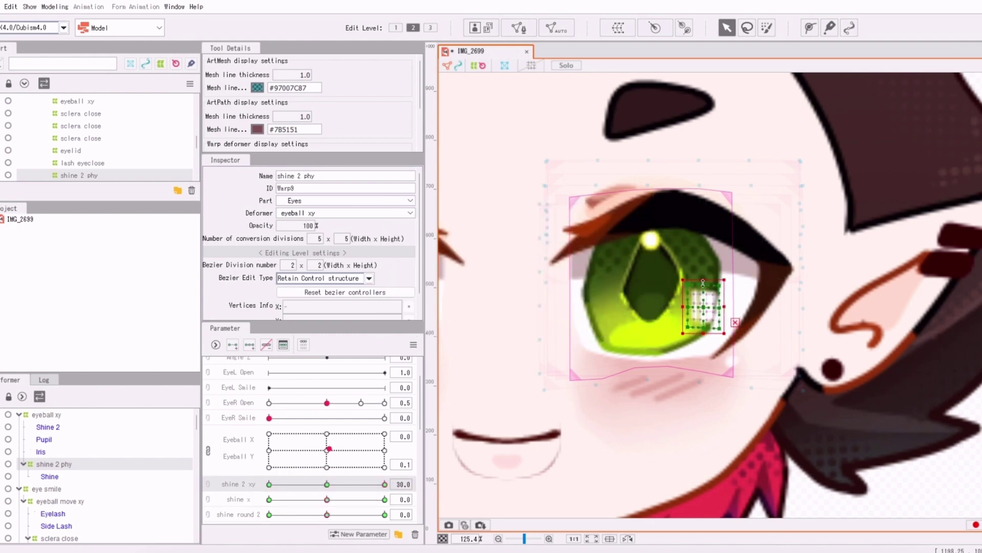
{"action": "left_click_drag", "start_coordinate": [704, 333], "coordinate": [704, 326]}
{"action": "left_click", "coordinate": [269, 484]}
{"action": "left_click_drag", "start_coordinate": [703, 288], "coordinate": [704, 295]}
{"action": "left_click_drag", "start_coordinate": [269, 484], "coordinate": [324, 506]}
{"action": "left_click", "coordinate": [207, 484]}
{"action": "left_click", "coordinate": [651, 243]}
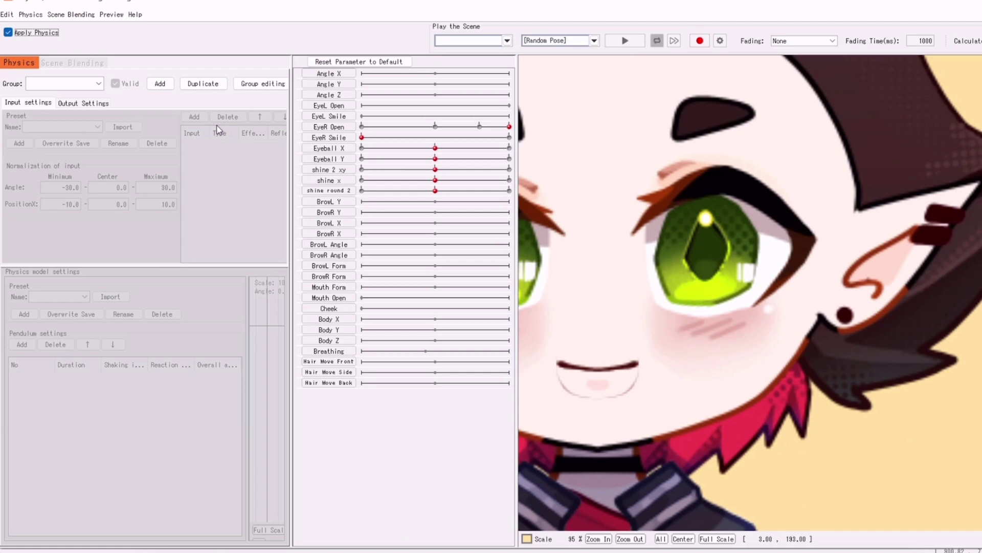
Add a physics group named "shine 2" with the Head Input preset and the Clothes (Light) physics model preset.
{"action": "left_click", "coordinate": [160, 84]}
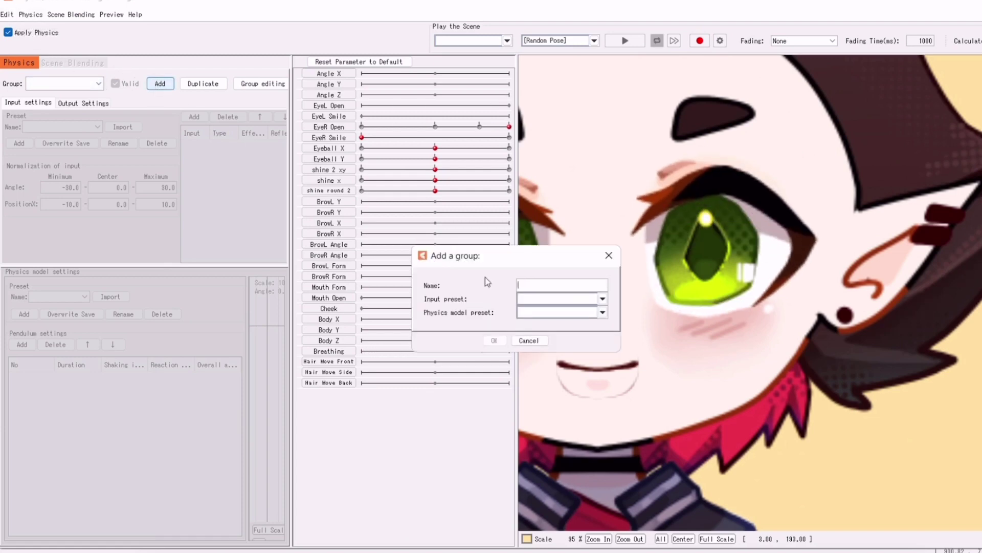
{"action": "type", "text": "shine 2"}
{"action": "left_click", "coordinate": [596, 301]}
{"action": "left_click", "coordinate": [532, 319]}
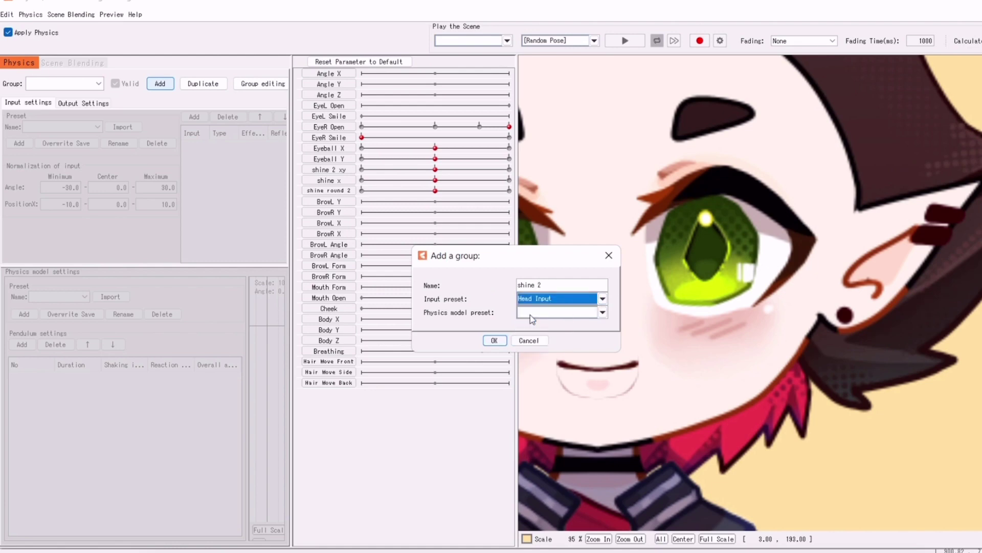
{"action": "left_click", "coordinate": [603, 312]}
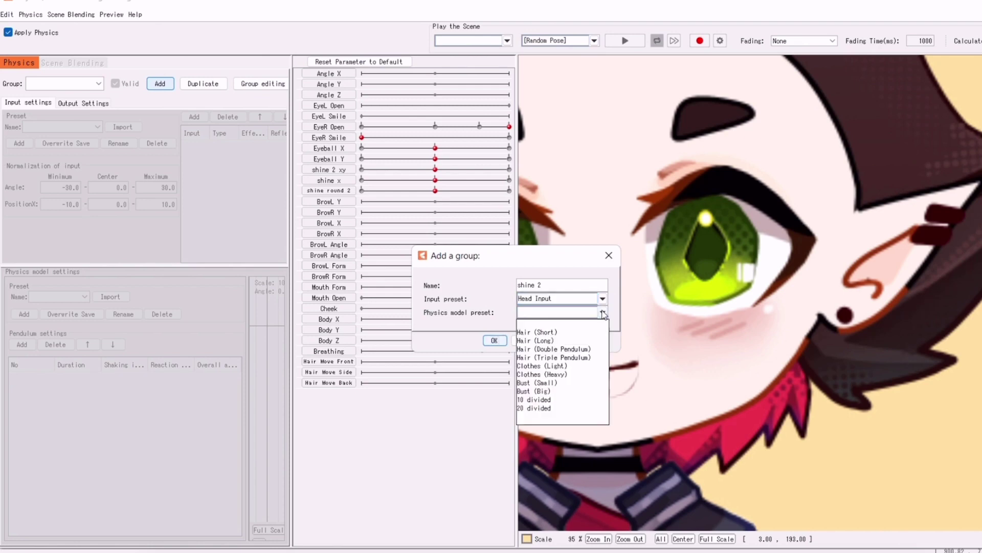
{"action": "left_click", "coordinate": [556, 366]}
{"action": "left_click", "coordinate": [495, 341]}
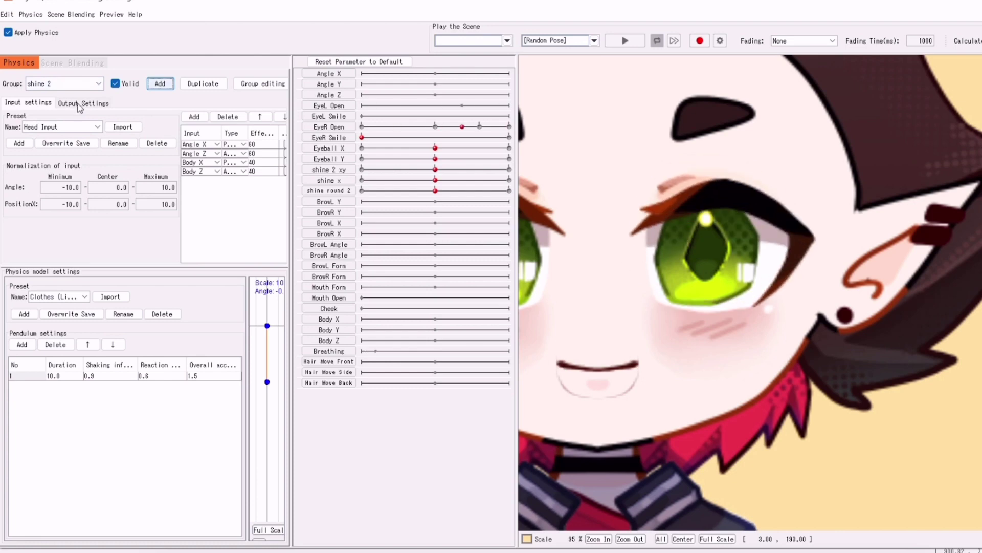
Add a second pendulum to the shine 2 group and assign shine 2 xy, shine x and shine round 2 as outputs.
{"action": "left_click", "coordinate": [22, 343]}
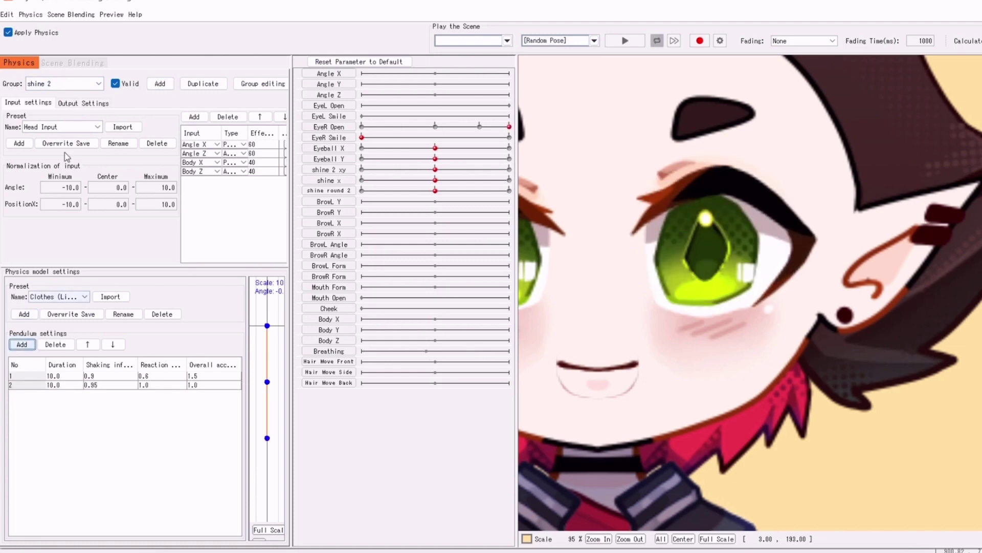
{"action": "left_click", "coordinate": [75, 104]}
{"action": "left_click", "coordinate": [16, 117]}
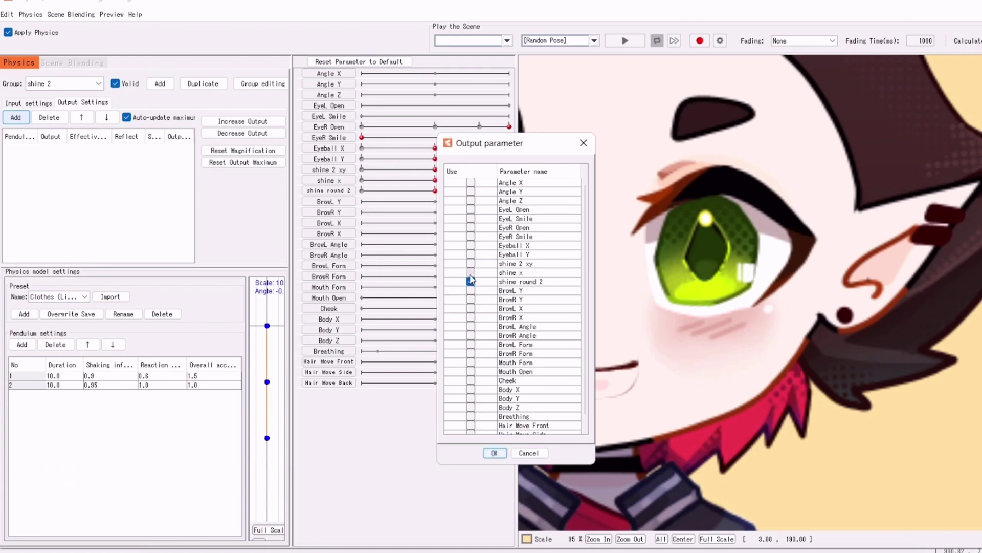
{"action": "left_click", "coordinate": [496, 452]}
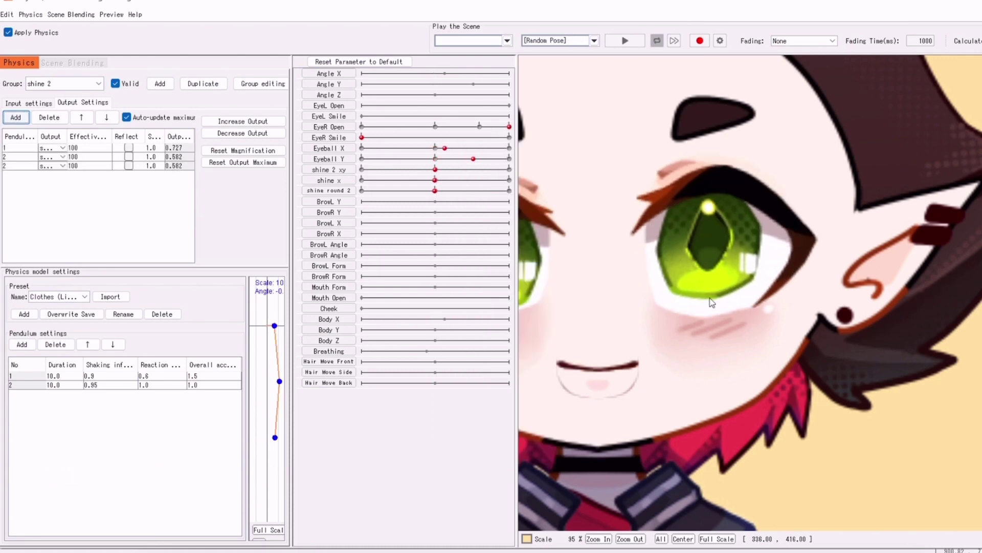
Scale all output magnifications to fit the parameter range and test the shine's sway by moving the model's gaze.
{"action": "left_click", "coordinate": [243, 121]}
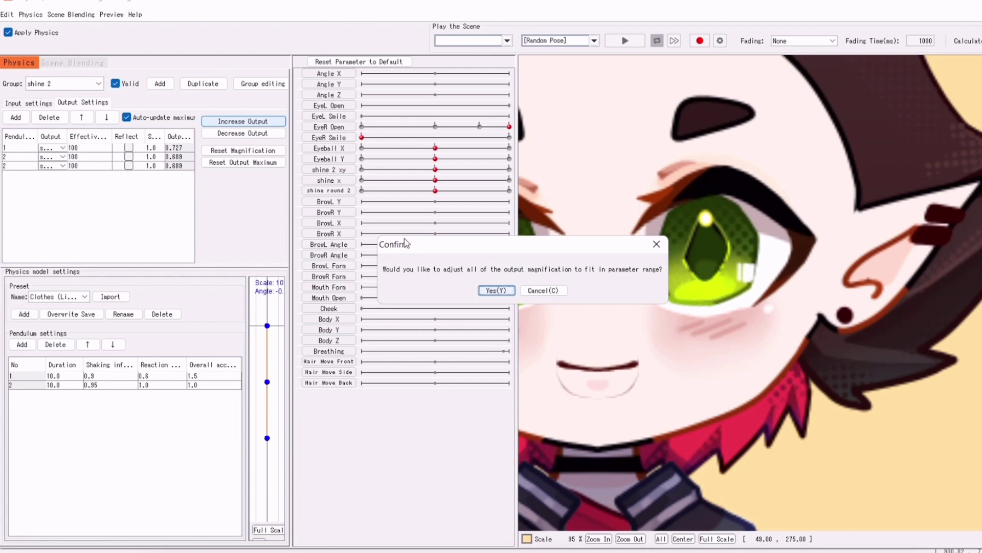
{"action": "left_click", "coordinate": [499, 290]}
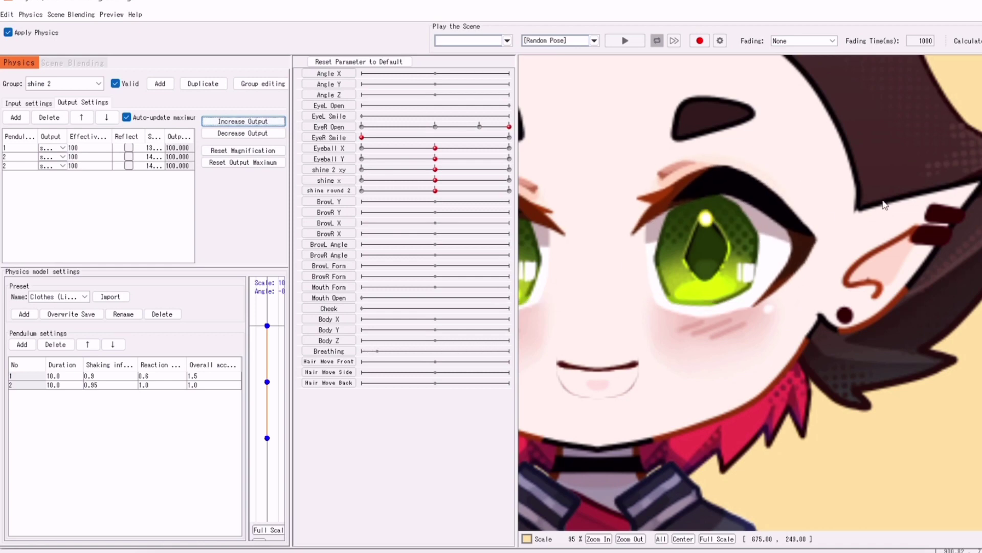
{"action": "left_click_drag", "start_coordinate": [883, 201], "coordinate": [742, 260]}
{"action": "left_click_drag", "start_coordinate": [620, 249], "coordinate": [613, 249]}
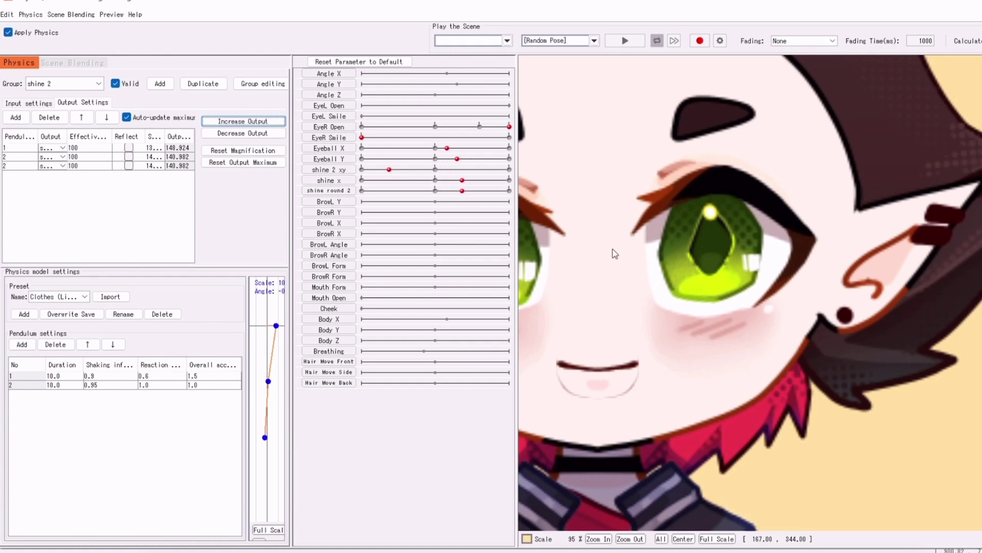
Delete the Body X and Body Z inputs from the shine 2 physics group.
{"action": "left_click", "coordinate": [28, 103]}
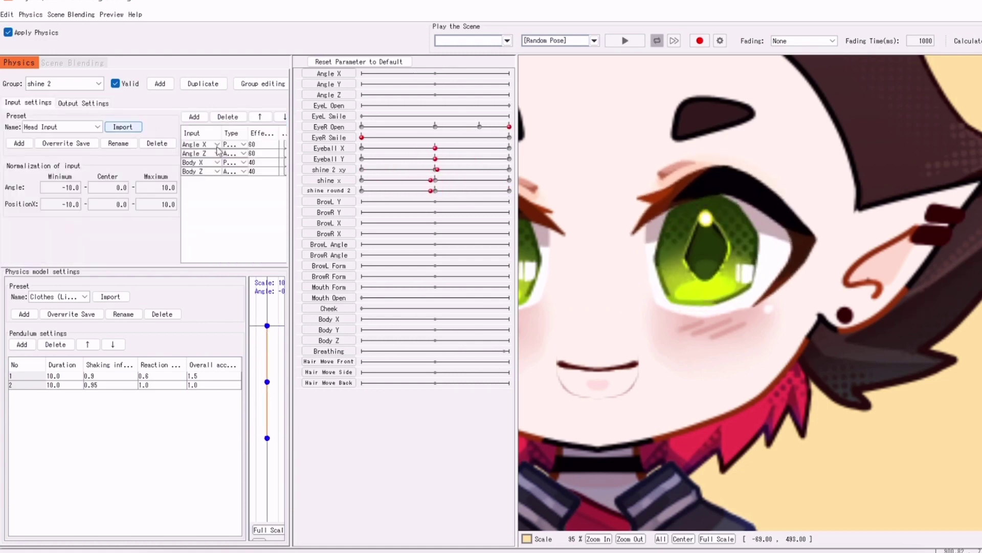
{"action": "left_click", "coordinate": [213, 165]}
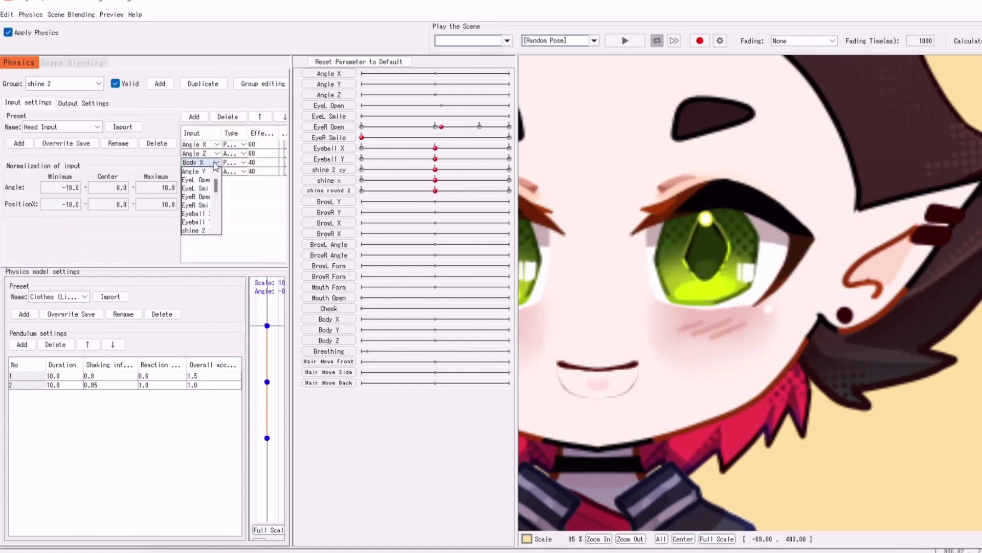
{"action": "left_click", "coordinate": [233, 117]}
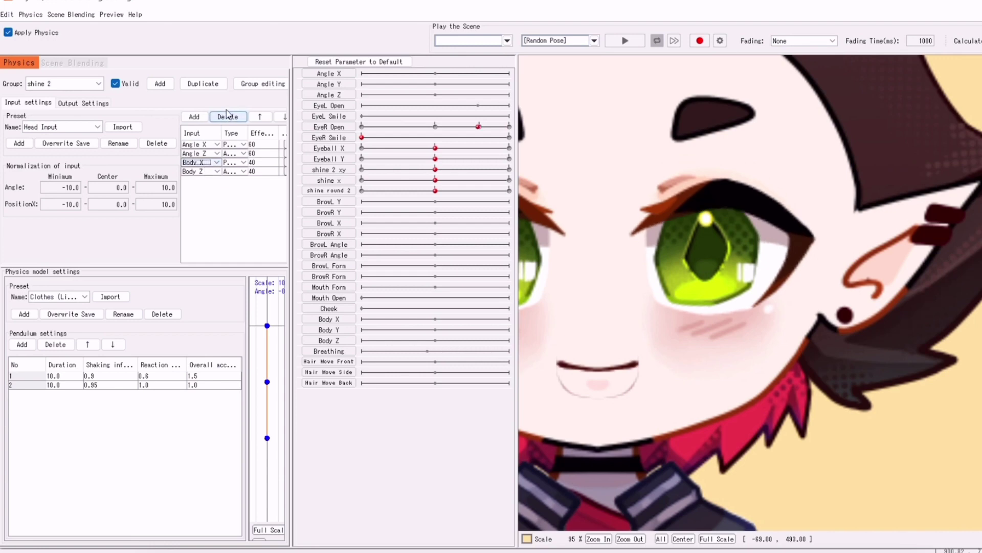
{"action": "left_click", "coordinate": [227, 117]}
{"action": "left_click", "coordinate": [207, 163]}
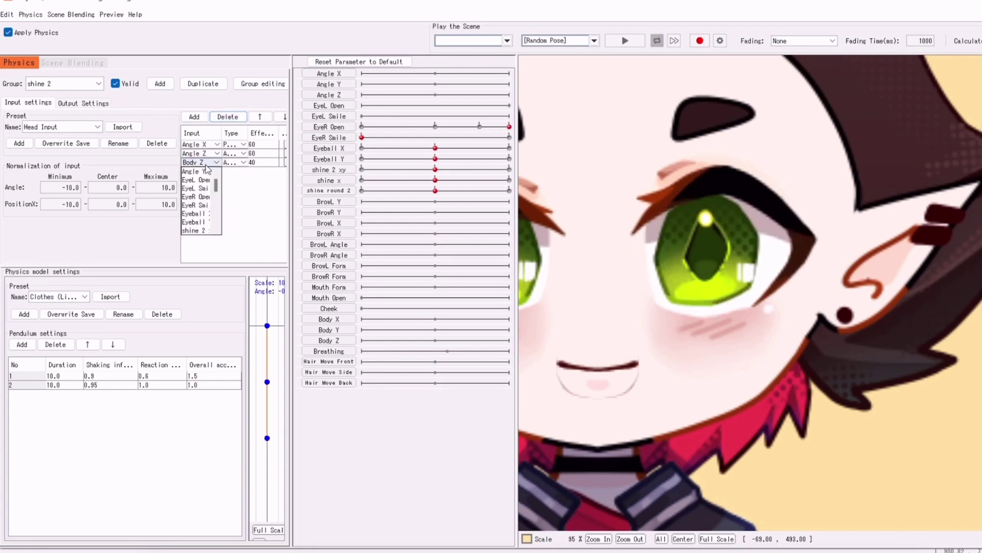
{"action": "left_click", "coordinate": [227, 117]}
{"action": "left_click", "coordinate": [227, 117]}
Add EyeL Open and EyeR Open as physics inputs with effectiveness 40 each, and set the EyeR input's type to Angle.
{"action": "left_click", "coordinate": [193, 116]}
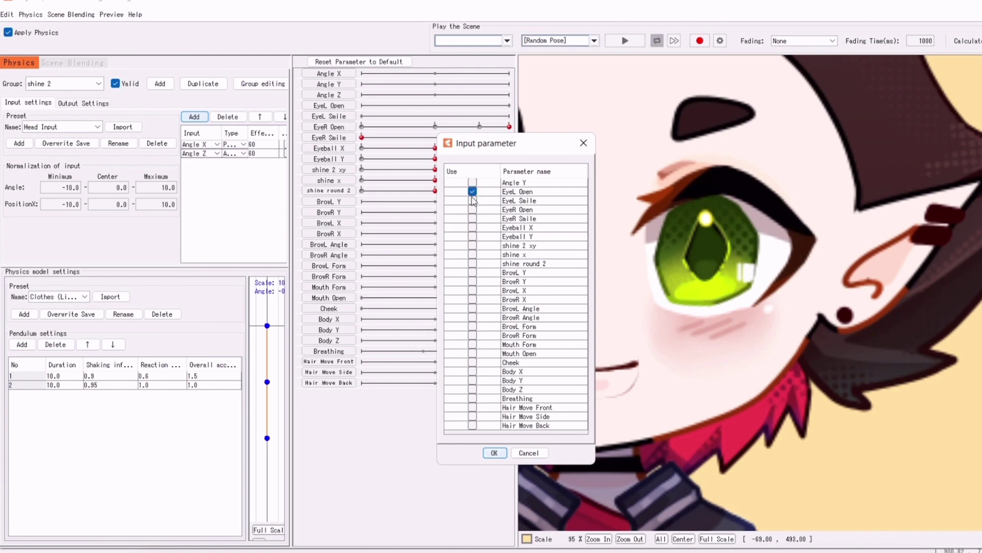
{"action": "left_click", "coordinate": [493, 452]}
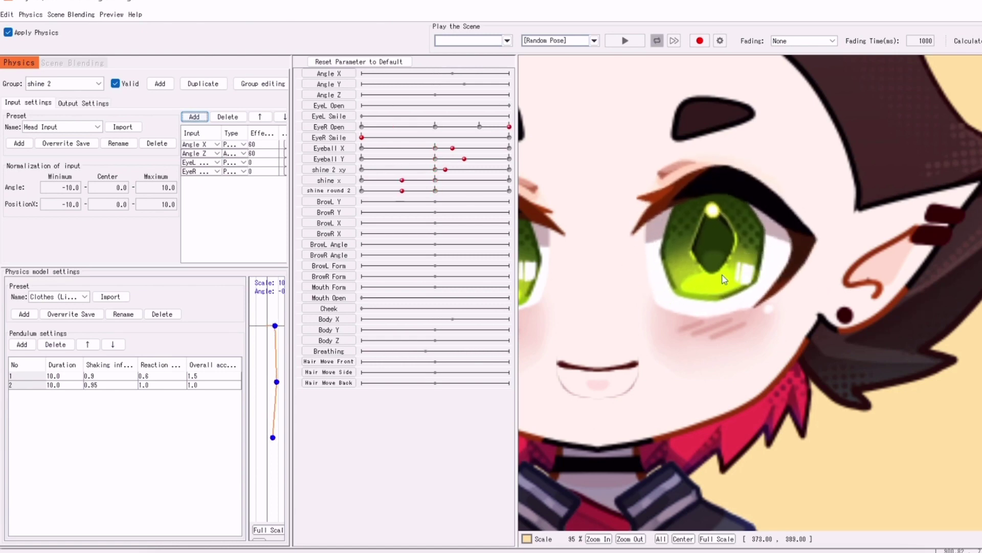
{"action": "double_click", "coordinate": [258, 164]}
{"action": "type", "text": "40"}
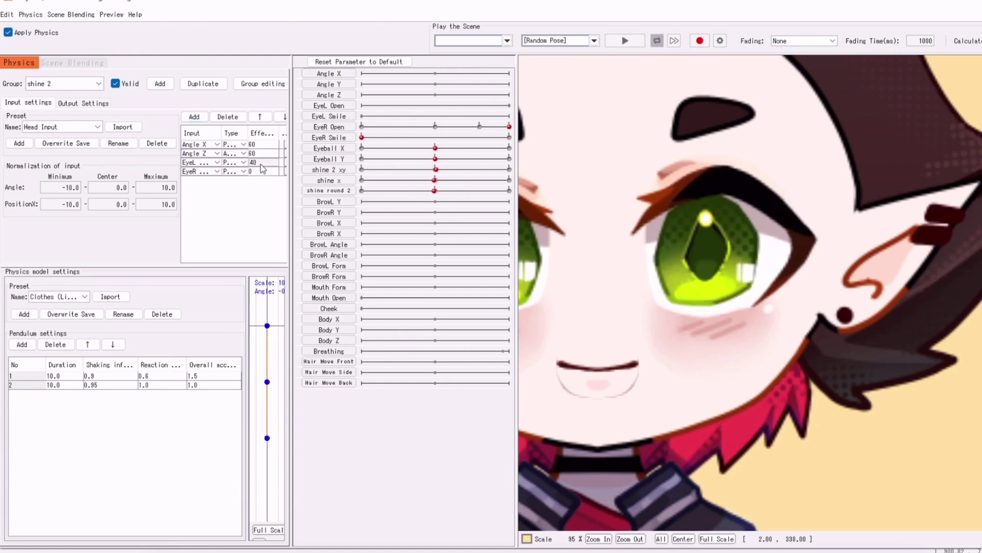
{"action": "double_click", "coordinate": [258, 170]}
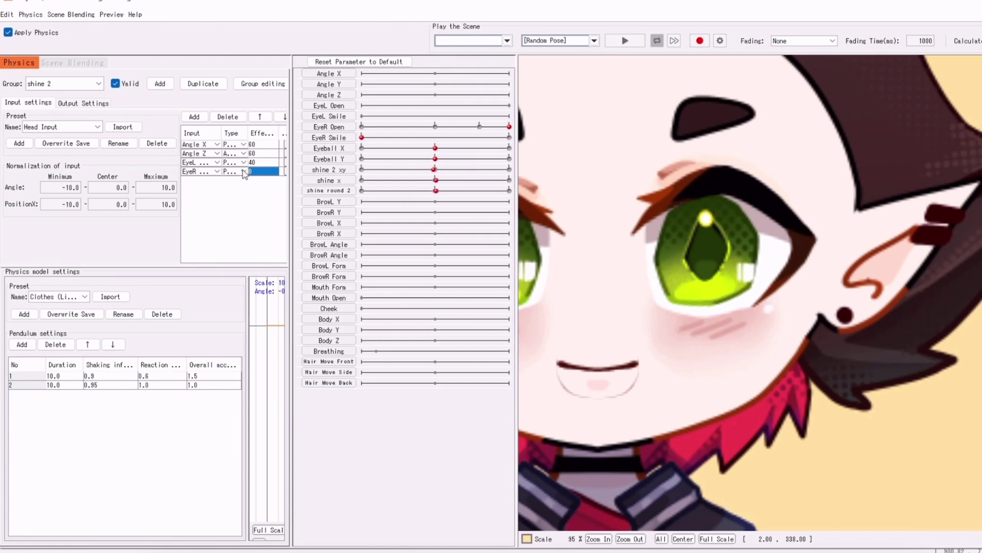
{"action": "left_click", "coordinate": [244, 172]}
{"action": "left_click", "coordinate": [236, 189]}
{"action": "double_click", "coordinate": [267, 172]}
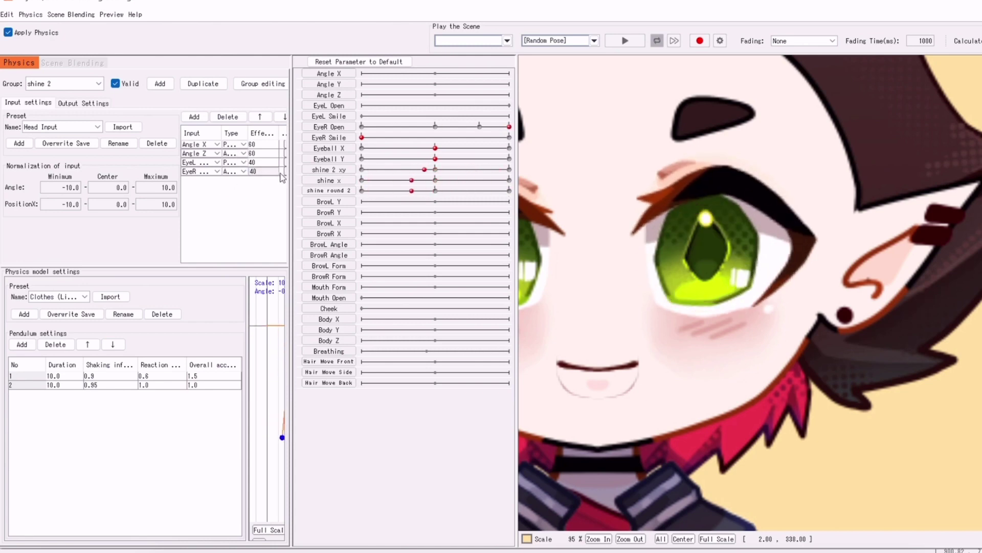
{"action": "type", "text": "40"}
{"action": "key", "text": "Return"}
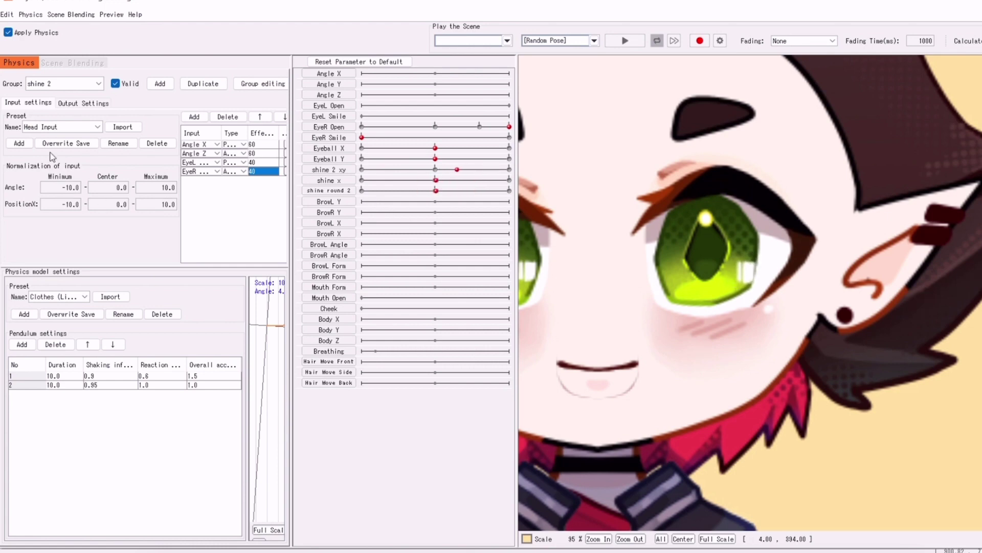
Enable Reflect for the shine round 2 output of the shine 2 physics group.
{"action": "left_click", "coordinate": [74, 104]}
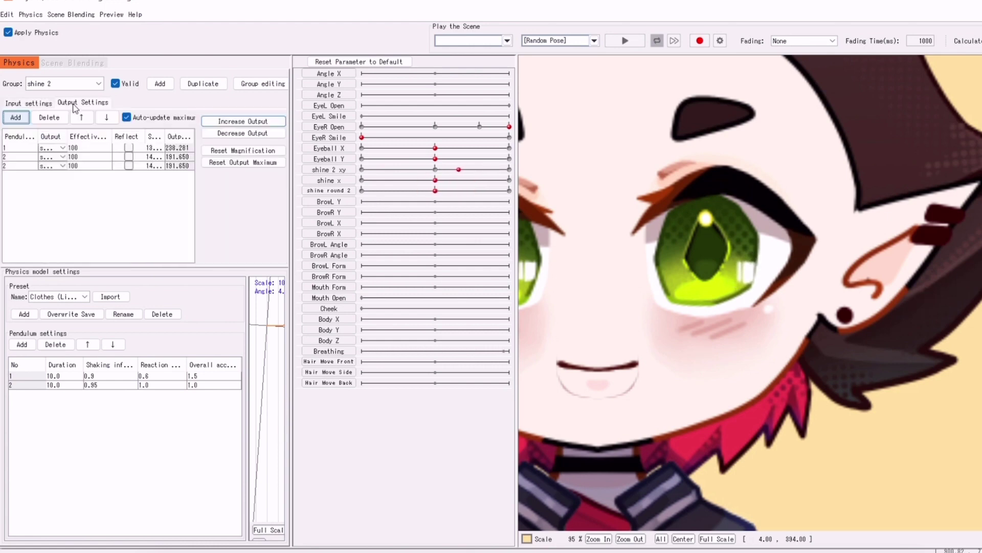
{"action": "left_click", "coordinate": [129, 166]}
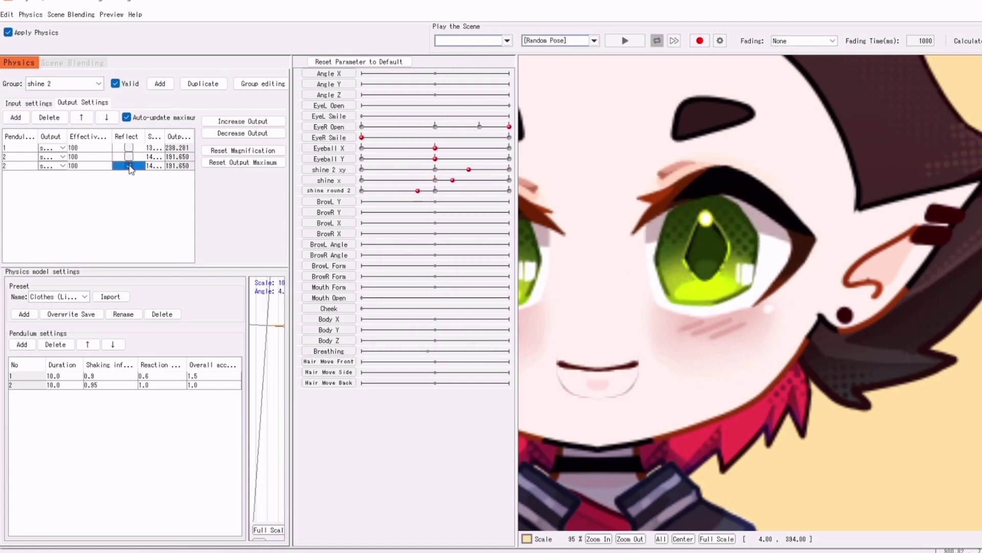
Open the effectiveness value of the shine round 2 output for editing.
{"action": "left_click", "coordinate": [86, 167]}
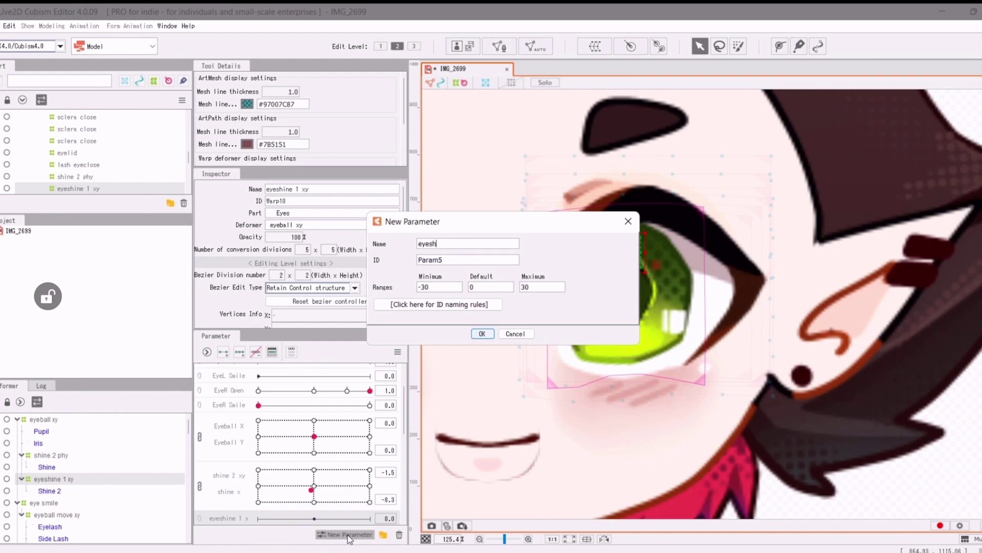
Add a parameter named eyeshine 1 x and place it directly below shine round 2 in the parameter order.
{"action": "key", "text": "Return"}
{"action": "left_click", "coordinate": [349, 417]}
{"action": "left_click_drag", "start_coordinate": [348, 414], "coordinate": [314, 422]}
{"action": "left_click", "coordinate": [601, 338]}
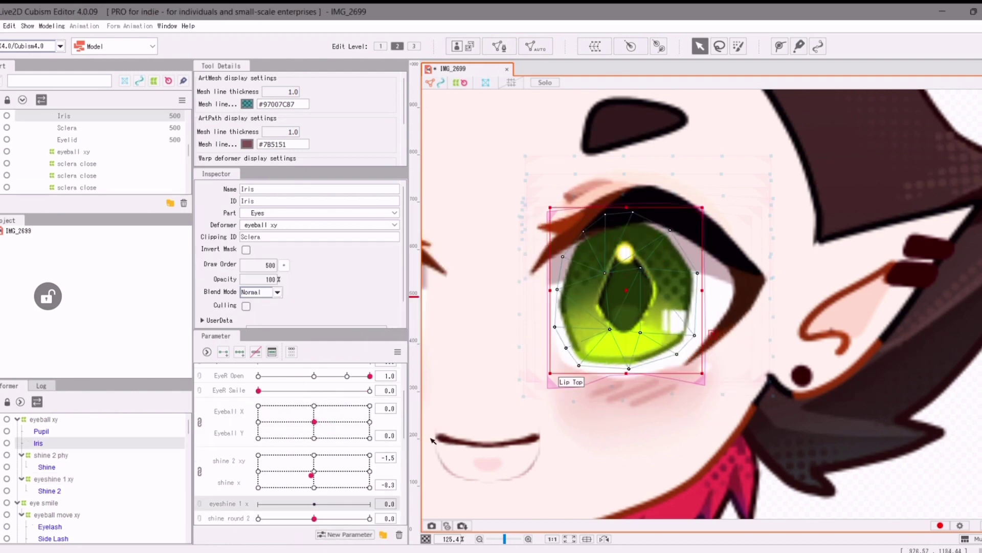
{"action": "left_click", "coordinate": [624, 253]}
{"action": "left_click", "coordinate": [96, 479]}
{"action": "scroll", "coordinate": [403, 428], "scroll_direction": "down", "scroll_amount": 5}
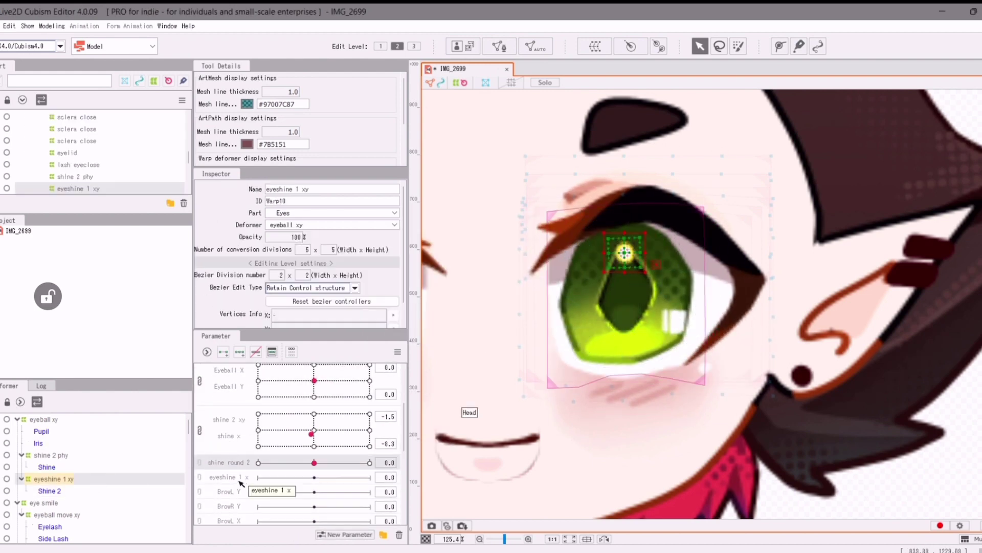
Add a parameter named eyeshine 1 y and insert keys on both eyeshine 1 parameters for the eyeshine 1 xy deformer.
{"action": "left_click", "coordinate": [340, 534]}
{"action": "type", "text": "eyeshine 1 xy"}
{"action": "left_click", "coordinate": [482, 333]}
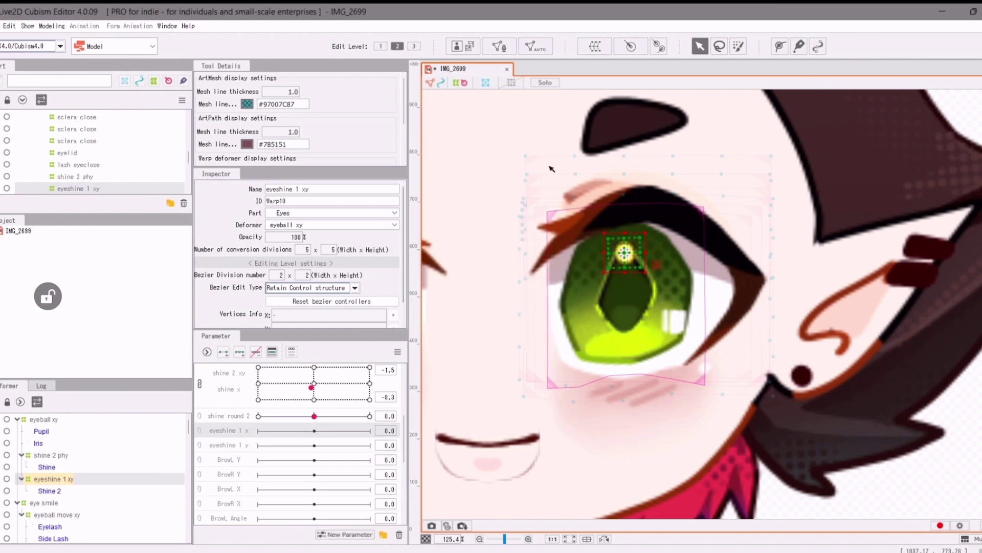
{"action": "left_click", "coordinate": [223, 352]}
{"action": "left_click", "coordinate": [229, 445]}
{"action": "left_click", "coordinate": [223, 353]}
With eyeshine 1 x at 30, shift the eyeshine 1 xy deformer slightly toward the outer corner of the eye.
{"action": "left_click_drag", "start_coordinate": [314, 445], "coordinate": [258, 446]}
{"action": "left_click_drag", "start_coordinate": [314, 430], "coordinate": [370, 431]}
{"action": "left_click_drag", "start_coordinate": [645, 252], "coordinate": [659, 252]}
{"action": "left_click", "coordinate": [601, 264]}
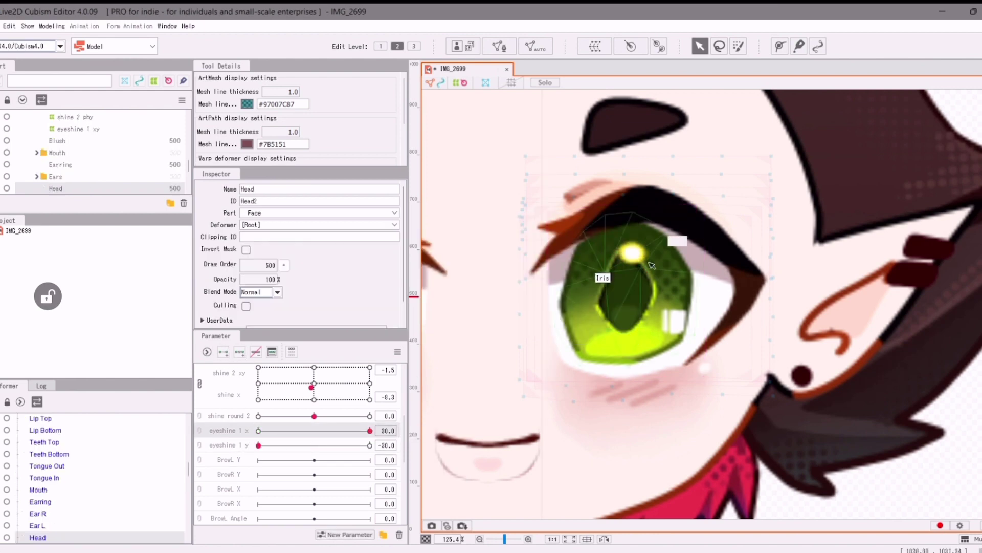
{"action": "left_click", "coordinate": [625, 252]}
{"action": "scroll", "coordinate": [57, 460], "scroll_direction": "up", "scroll_amount": 2}
{"action": "left_click", "coordinate": [57, 461]}
{"action": "mouse_move", "coordinate": [369, 431]}
{"action": "left_mouse_down"}
{"action": "mouse_move", "coordinate": [346, 400]}
{"action": "mouse_move", "coordinate": [259, 438]}
{"action": "mouse_move", "coordinate": [370, 446]}
{"action": "left_mouse_up"}
Link eyeshine 1 x with eyeshine 1 y, generate their corner forms and return the pair to its centre.
{"action": "left_click", "coordinate": [200, 431]}
{"action": "left_click", "coordinate": [398, 353]}
{"action": "left_click", "coordinate": [460, 425]}
{"action": "left_click_drag", "start_coordinate": [259, 445], "coordinate": [315, 443]}
Unlink Eyeball X and Eyeball Y and insert three keys on Eyeball Y for Shine 2.
{"action": "left_click", "coordinate": [625, 252]}
{"action": "left_click_drag", "start_coordinate": [404, 446], "coordinate": [404, 415]}
{"action": "mouse_move", "coordinate": [314, 442]}
{"action": "left_mouse_down"}
{"action": "mouse_move", "coordinate": [311, 400]}
{"action": "mouse_move", "coordinate": [314, 442]}
{"action": "left_mouse_up"}
{"action": "left_click", "coordinate": [200, 442]}
{"action": "left_click", "coordinate": [239, 352]}
Shift Shine 2 slightly down at Eyeball Y 1 and slightly up at Eyeball Y -1.
{"action": "left_click_drag", "start_coordinate": [314, 439], "coordinate": [370, 439]}
{"action": "left_click_drag", "start_coordinate": [622, 222], "coordinate": [623, 241]}
{"action": "left_click_drag", "start_coordinate": [370, 439], "coordinate": [258, 440]}
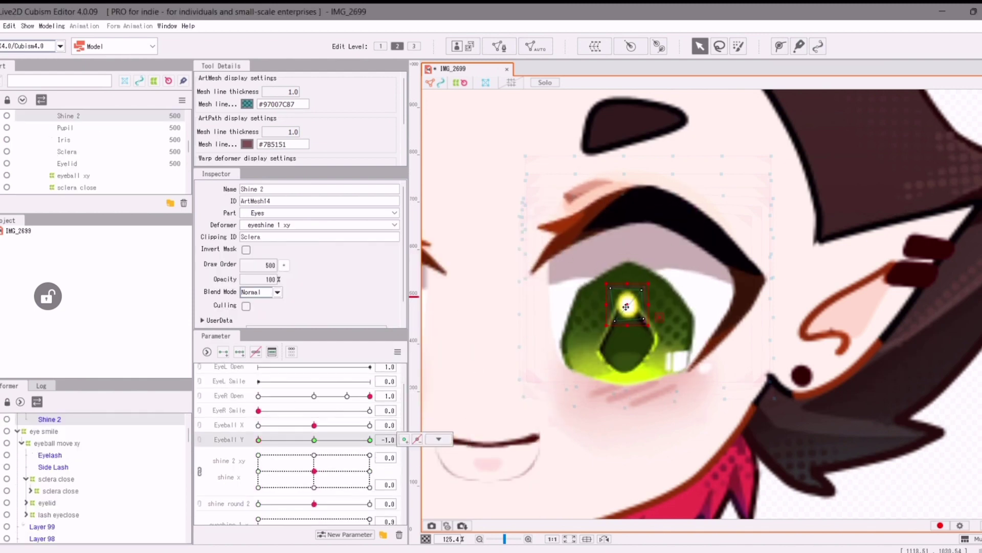
{"action": "left_click_drag", "start_coordinate": [626, 306], "coordinate": [625, 296]}
Insert three Eyeball X keys for Shine 2 and nudge both Shine 2 and Shine slightly inward at Eyeball X 1.
{"action": "left_click_drag", "start_coordinate": [259, 439], "coordinate": [370, 425]}
{"action": "left_click", "coordinate": [240, 352]}
{"action": "left_click_drag", "start_coordinate": [680, 262], "coordinate": [673, 256]}
{"action": "left_click", "coordinate": [640, 323]}
{"action": "mouse_move", "coordinate": [370, 425]}
{"action": "left_mouse_down"}
{"action": "mouse_move", "coordinate": [258, 425]}
{"action": "mouse_move", "coordinate": [370, 426]}
{"action": "left_mouse_up"}
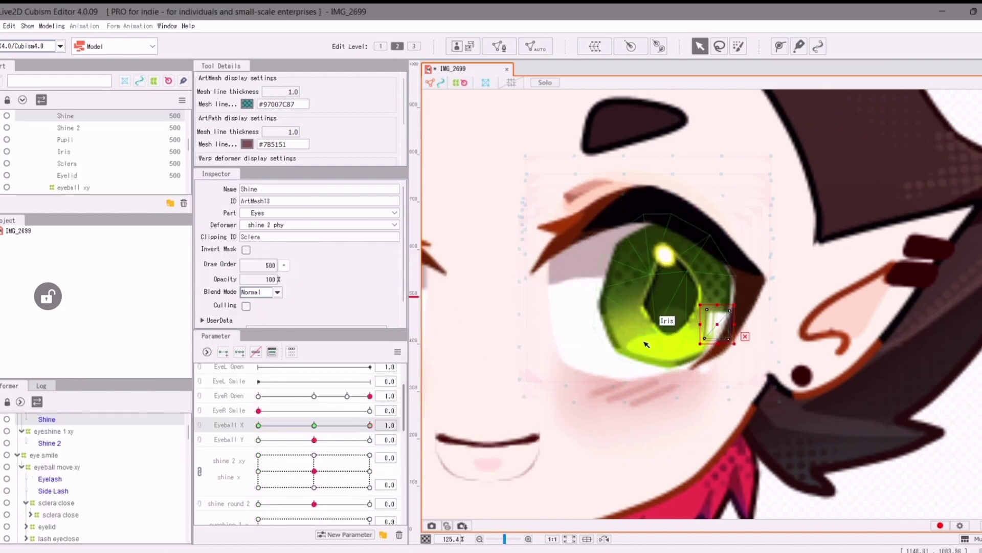
{"action": "left_click_drag", "start_coordinate": [717, 324], "coordinate": [712, 326]}
Return Eyeball X to 0, insert three keys for Shine and relink Eyeball X with Eyeball Y.
{"action": "left_click_drag", "start_coordinate": [370, 425], "coordinate": [314, 425]}
{"action": "left_click", "coordinate": [239, 352]}
{"action": "left_click_drag", "start_coordinate": [315, 440], "coordinate": [281, 485]}
{"action": "left_click", "coordinate": [199, 425]}
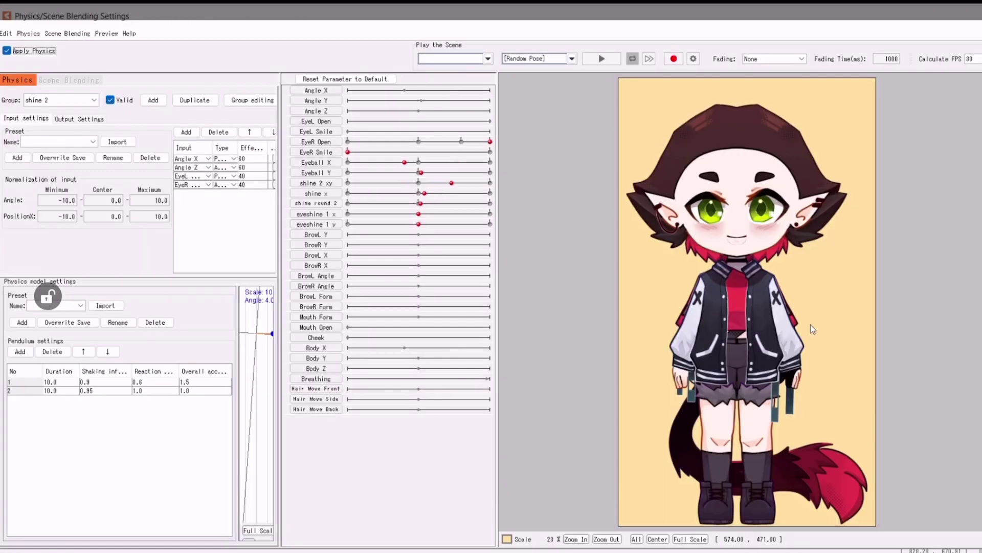
Replace the Angle X and Angle Z inputs of the shine 2 group with Eyeball X and Eyeball Y, and test the gaze.
{"action": "left_click", "coordinate": [207, 167]}
{"action": "left_click", "coordinate": [192, 177]}
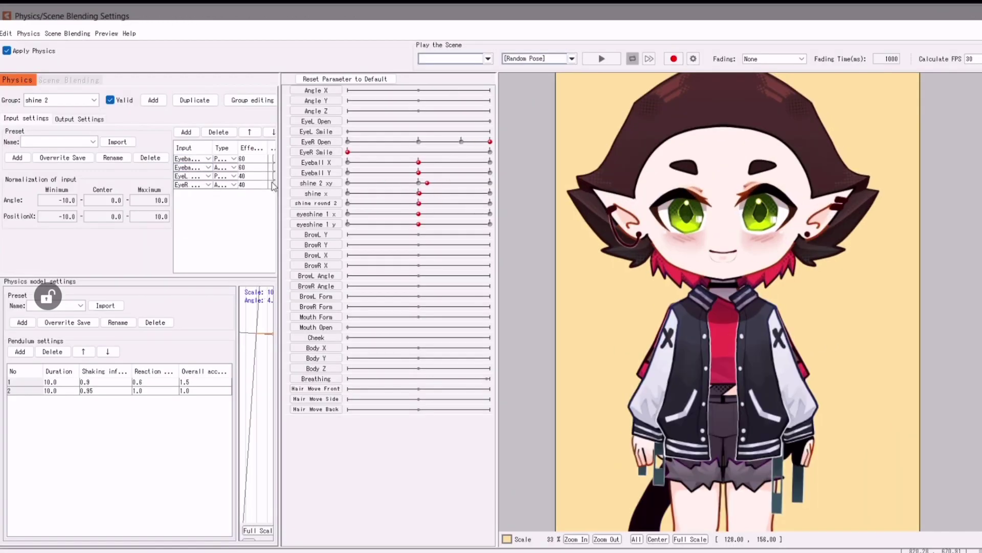
{"action": "left_click_drag", "start_coordinate": [727, 266], "coordinate": [818, 220]}
Set the input effectiveness to 20 for Eyeball X and Eyeball Y, 69 for EyeL Open and 70 for EyeR Open.
{"action": "double_click", "coordinate": [254, 159]}
{"action": "type", "text": "20"}
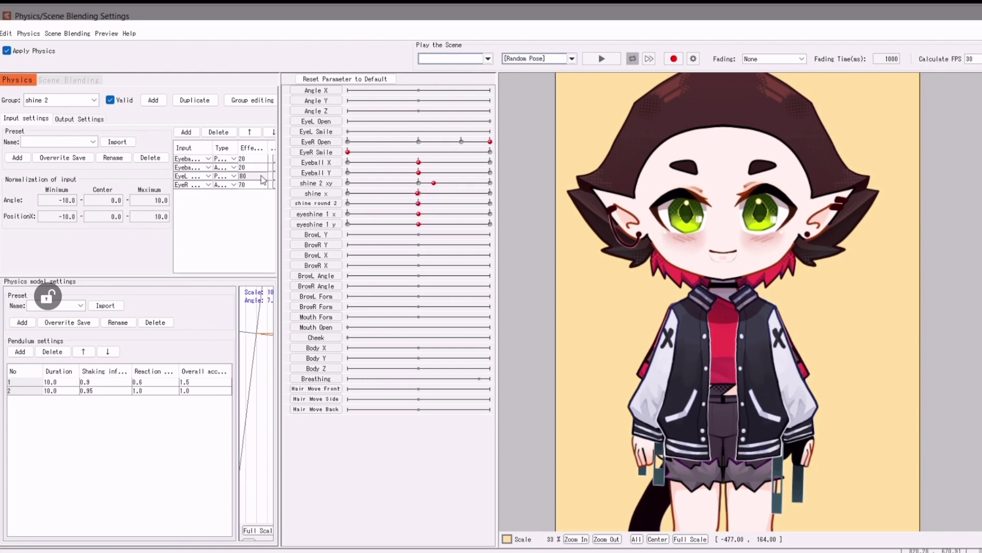
{"action": "scroll", "coordinate": [769, 192], "scroll_direction": "up", "scroll_amount": 10}
{"action": "scroll", "coordinate": [773, 198], "scroll_direction": "down", "scroll_amount": 3}
{"action": "double_click", "coordinate": [248, 177]}
{"action": "type", "text": "69"}
Add eyeshine 1 x and eyeshine 1 y as outputs of the shine 2 physics group.
{"action": "left_click", "coordinate": [79, 118]}
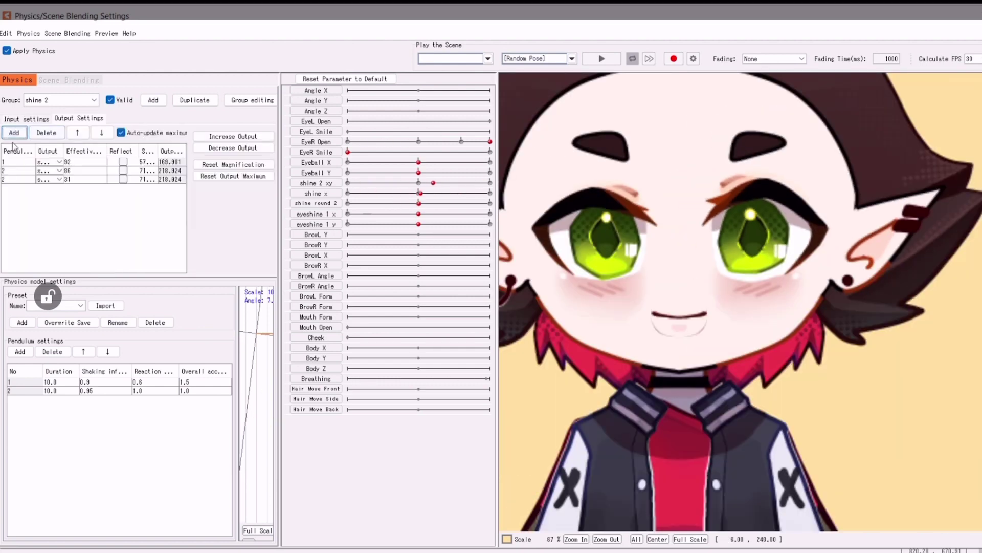
{"action": "left_click", "coordinate": [14, 133]}
{"action": "left_click", "coordinate": [454, 274]}
{"action": "left_click", "coordinate": [454, 283]}
{"action": "left_click", "coordinate": [476, 456]}
Reset the shine 2 output magnifications, decrease the output and assign the last eyeshine output to pendulum 1.
{"action": "left_click", "coordinate": [234, 164]}
{"action": "left_click", "coordinate": [481, 300]}
{"action": "left_click", "coordinate": [233, 148]}
{"action": "double_click", "coordinate": [18, 197]}
{"action": "type", "text": "1"}
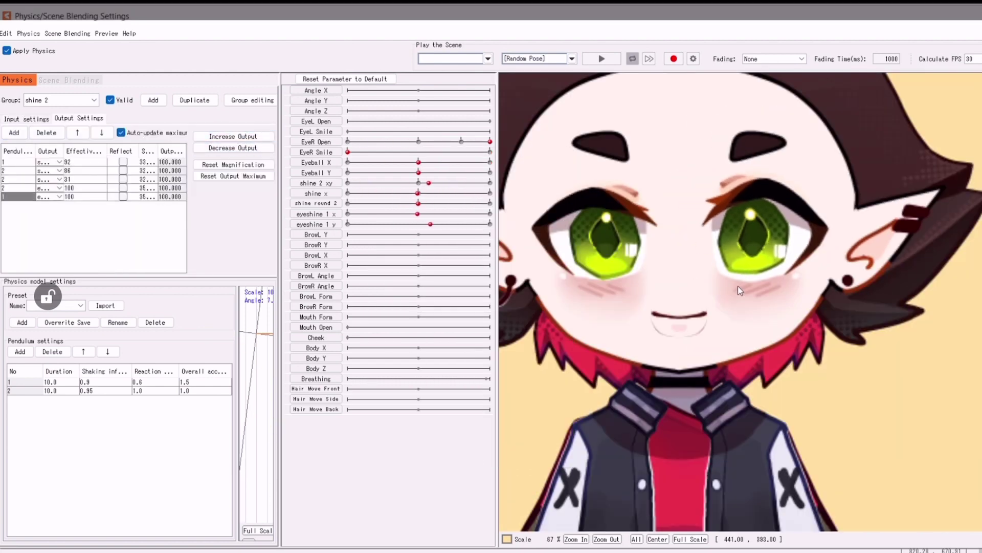
Raise the magnification of the two eyeshine outputs to about 50 and 43.
{"action": "scroll", "coordinate": [772, 198], "scroll_direction": "up", "scroll_amount": 3}
{"action": "left_click", "coordinate": [96, 198]}
{"action": "double_click", "coordinate": [149, 190]}
{"action": "type", "text": "40"}
{"action": "scroll", "coordinate": [737, 278], "scroll_direction": "down", "scroll_amount": 10}
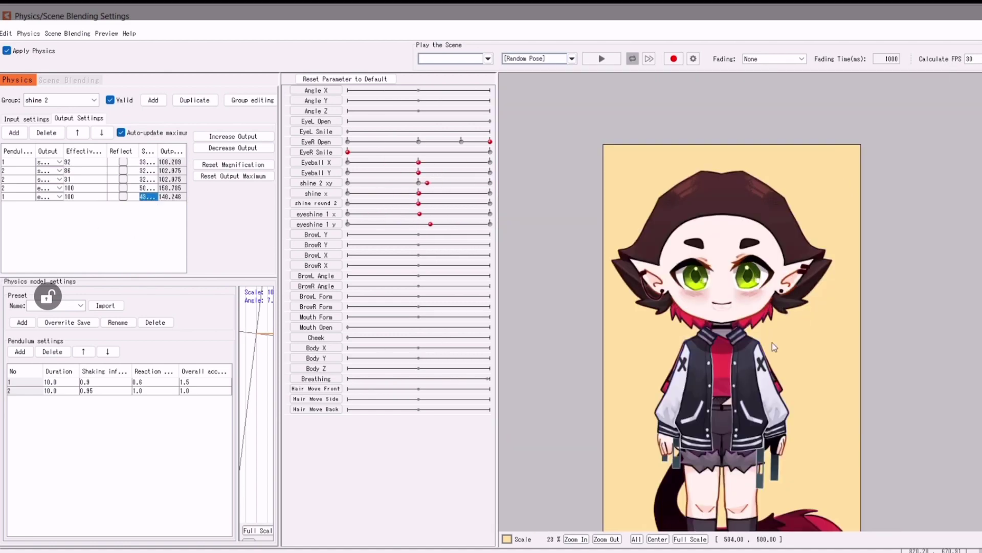
Set the physics calculation FPS to 15 and check the eye shines in the preview.
{"action": "scroll", "coordinate": [729, 267], "scroll_direction": "up", "scroll_amount": 8}
{"action": "left_click", "coordinate": [973, 59]}
{"action": "left_click", "coordinate": [974, 69]}
{"action": "scroll", "coordinate": [840, 205], "scroll_direction": "down", "scroll_amount": 5}
{"action": "scroll", "coordinate": [789, 167], "scroll_direction": "up", "scroll_amount": 9}
{"action": "scroll", "coordinate": [789, 194], "scroll_direction": "down", "scroll_amount": 3}
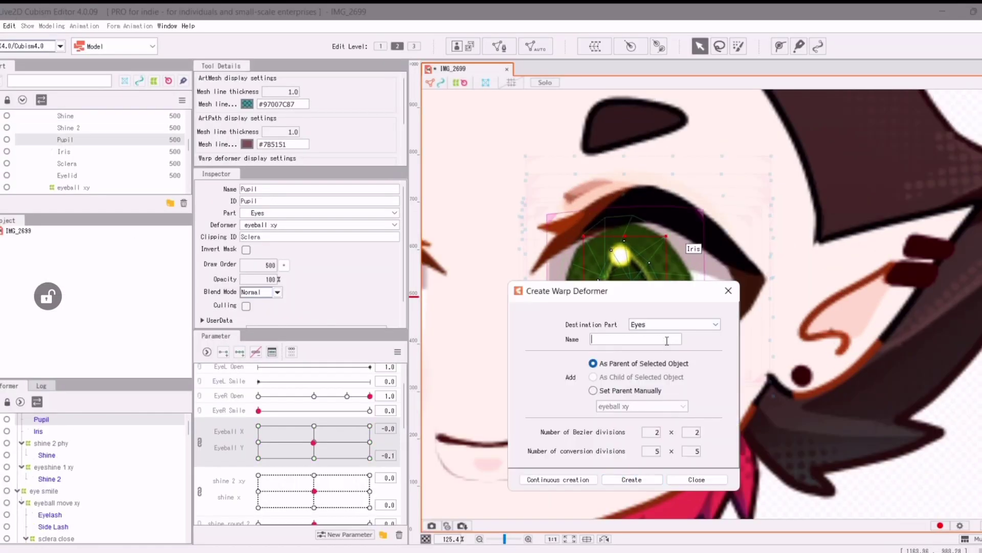
Create a warp deformer named pupil x as parent of the Pupil and paste a duplicate of it.
{"action": "left_click", "coordinate": [632, 478]}
{"action": "key", "text": "ctrl+v"}
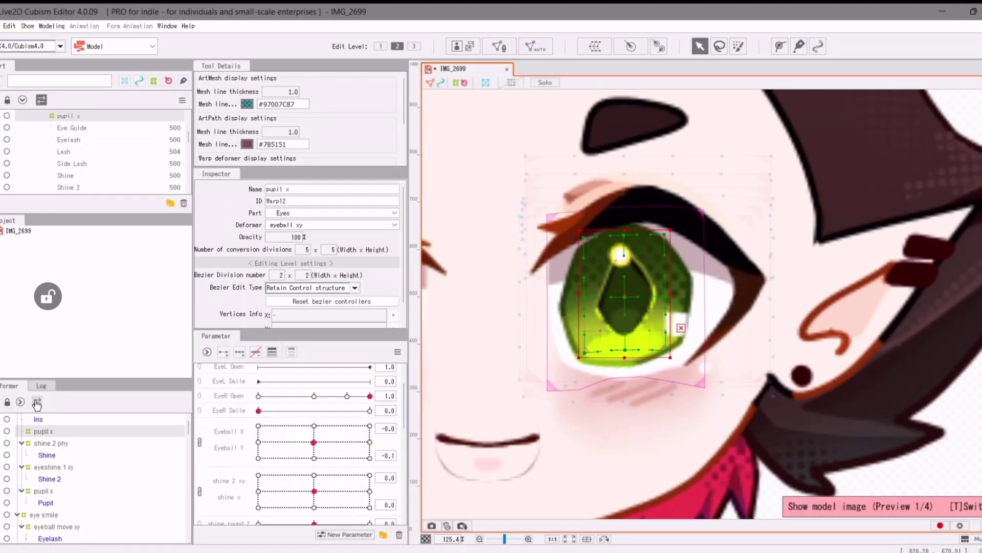
Nest the two pupil x deformers inside one another with the Pupil in the inner one.
{"action": "left_click_drag", "start_coordinate": [45, 431], "coordinate": [51, 492]}
{"action": "mouse_move", "coordinate": [53, 501]}
{"action": "left_mouse_down"}
{"action": "mouse_move", "coordinate": [40, 481]}
{"action": "mouse_move", "coordinate": [48, 503]}
{"action": "left_mouse_up"}
{"action": "left_click", "coordinate": [44, 479]}
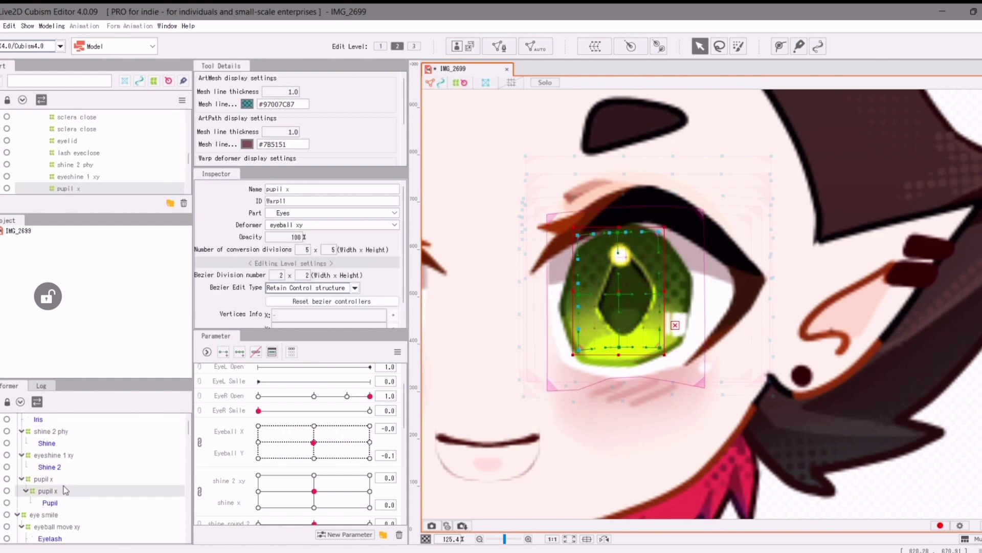
Set the inner pupil x deformer's conversion divisions to 4 x 4 and test it with EyeR Smile.
{"action": "right_click", "coordinate": [64, 480]}
{"action": "right_click", "coordinate": [612, 250]}
{"action": "mouse_move", "coordinate": [657, 382]}
{"action": "left_click", "coordinate": [439, 389]}
{"action": "left_click", "coordinate": [51, 491]}
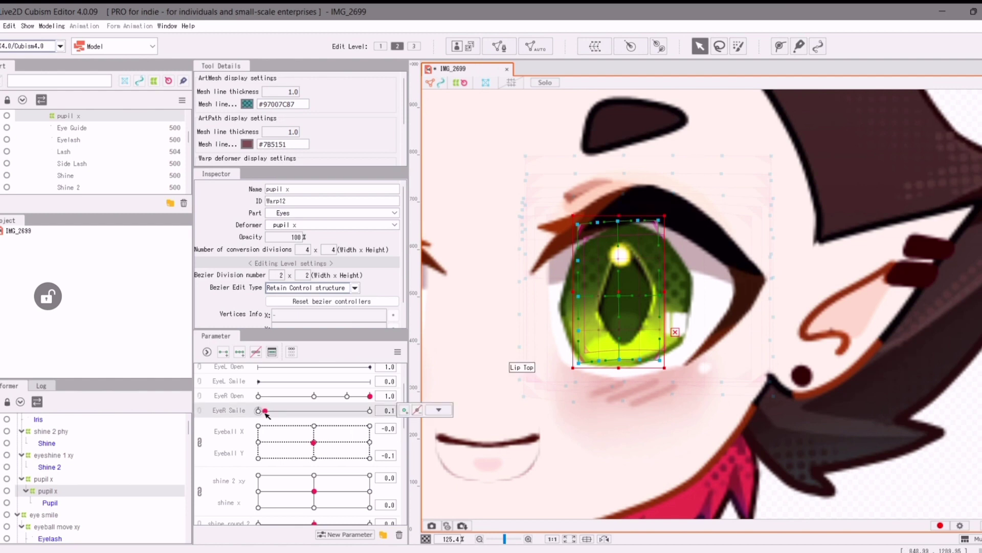
{"action": "right_click", "coordinate": [432, 402]}
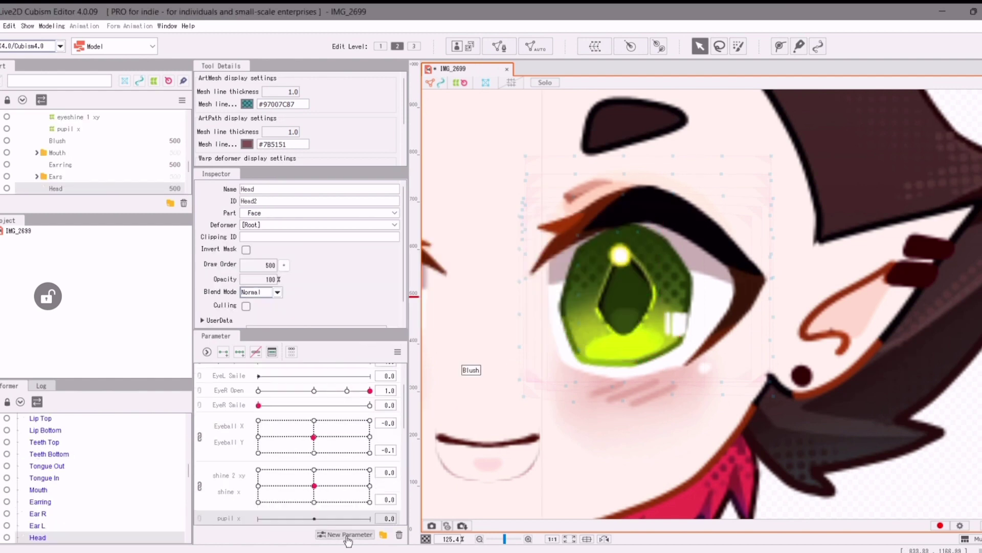
Add a pupil y parameter and reshape the two pupil x deformers at its 30 and -30 keys.
{"action": "left_click", "coordinate": [347, 534]}
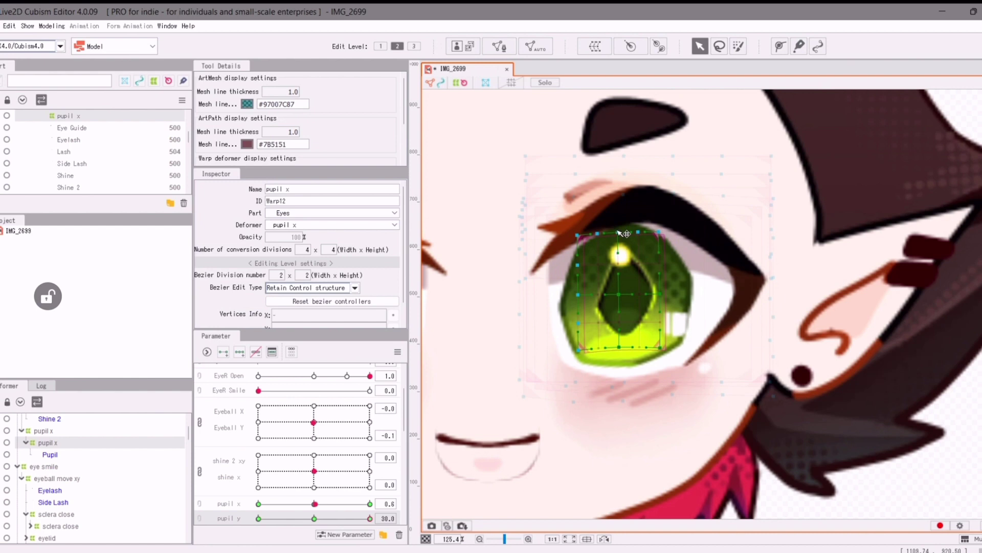
{"action": "left_click", "coordinate": [624, 211]}
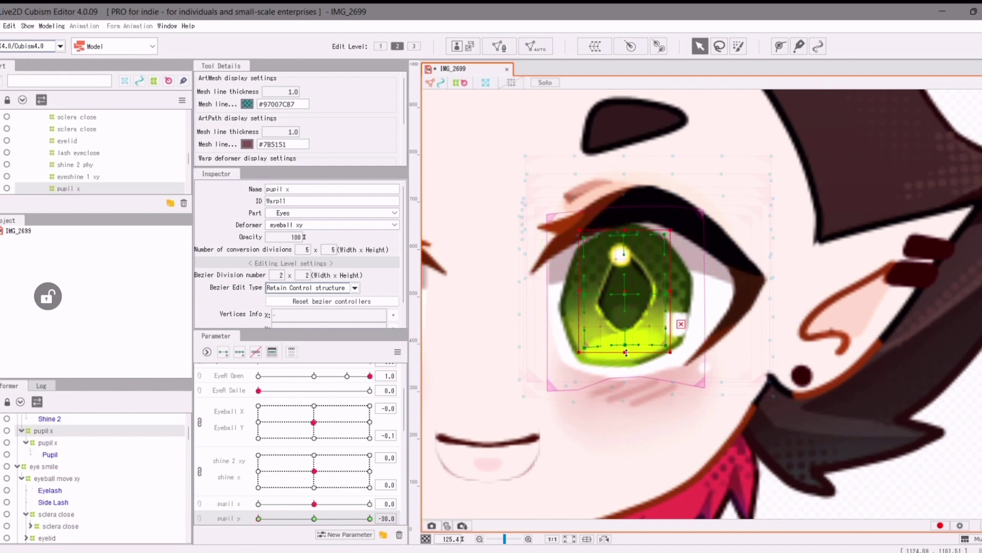
Link pupil x with pupil y, generate their corner forms and test the combined pupil movement.
{"action": "left_click_drag", "start_coordinate": [404, 409], "coordinate": [404, 416]}
{"action": "left_click", "coordinate": [199, 469]}
{"action": "left_click", "coordinate": [397, 351]}
{"action": "left_click", "coordinate": [485, 425]}
{"action": "left_click_drag", "start_coordinate": [318, 470], "coordinate": [314, 486]}
{"action": "left_click", "coordinate": [315, 486]}
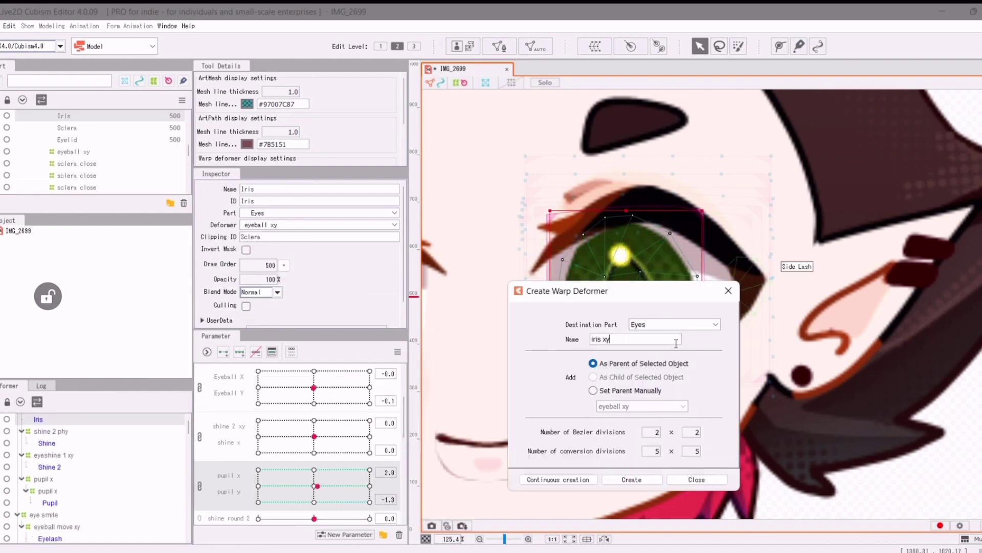
Create a warp deformer named iris xy as parent of the Iris and insert three keys on the second pupil x and pupil y.
{"action": "left_click", "coordinate": [631, 480]}
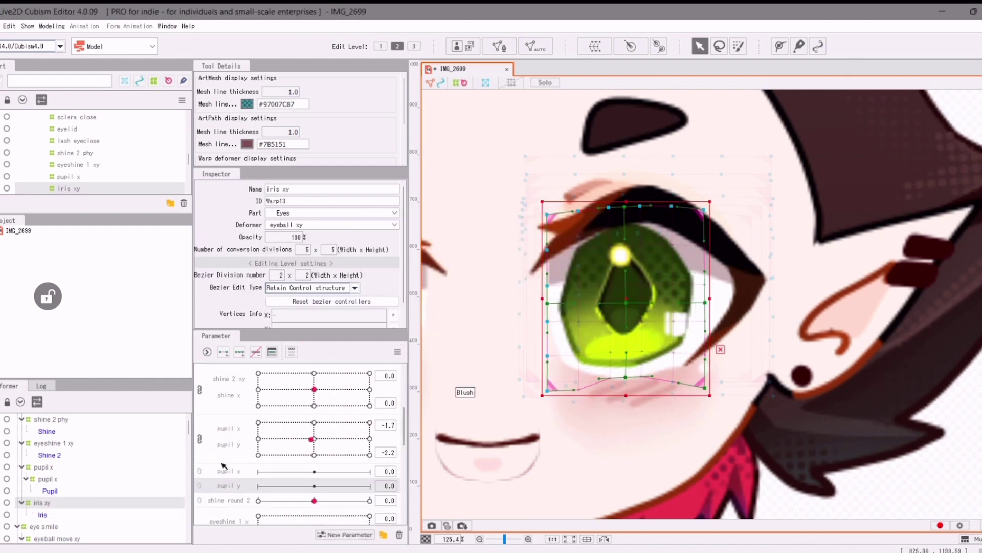
{"action": "left_click", "coordinate": [229, 471]}
{"action": "left_click", "coordinate": [239, 352]}
{"action": "left_click", "coordinate": [229, 485]}
{"action": "left_click", "coordinate": [240, 352]}
{"action": "left_click", "coordinate": [259, 486]}
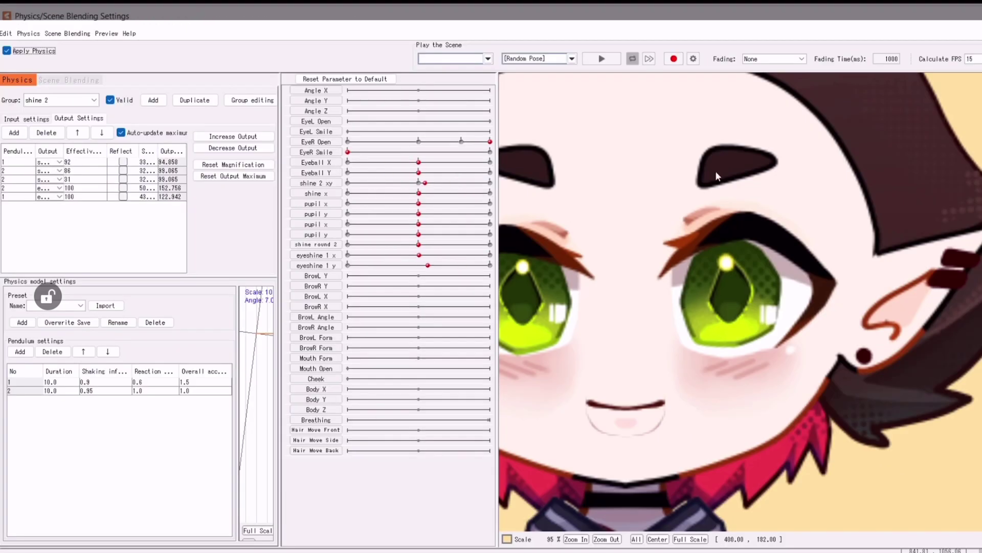
Create a physics group named pupil iris xy with the Head Input preset and the Clothes physics model preset.
{"action": "left_click", "coordinate": [153, 100]}
{"action": "type", "text": "pupil iris xy"}
{"action": "left_click", "coordinate": [579, 308]}
{"action": "left_click", "coordinate": [524, 326]}
{"action": "left_click", "coordinate": [579, 320]}
{"action": "left_click", "coordinate": [530, 374]}
{"action": "left_click", "coordinate": [476, 347]}
{"action": "left_click", "coordinate": [21, 119]}
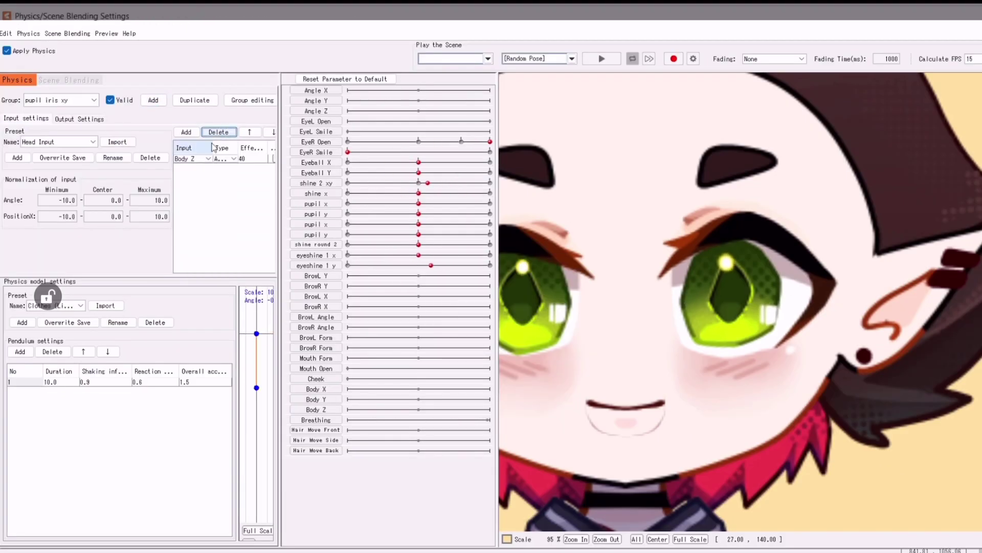
Delete the Body Z input from the pupil iris xy group and add two other parameters as inputs.
{"action": "left_click", "coordinate": [199, 159]}
{"action": "left_click", "coordinate": [219, 132]}
{"action": "left_click", "coordinate": [187, 132]}
{"action": "left_click", "coordinate": [453, 224]}
{"action": "left_click", "coordinate": [454, 241]}
{"action": "left_click", "coordinate": [476, 455]}
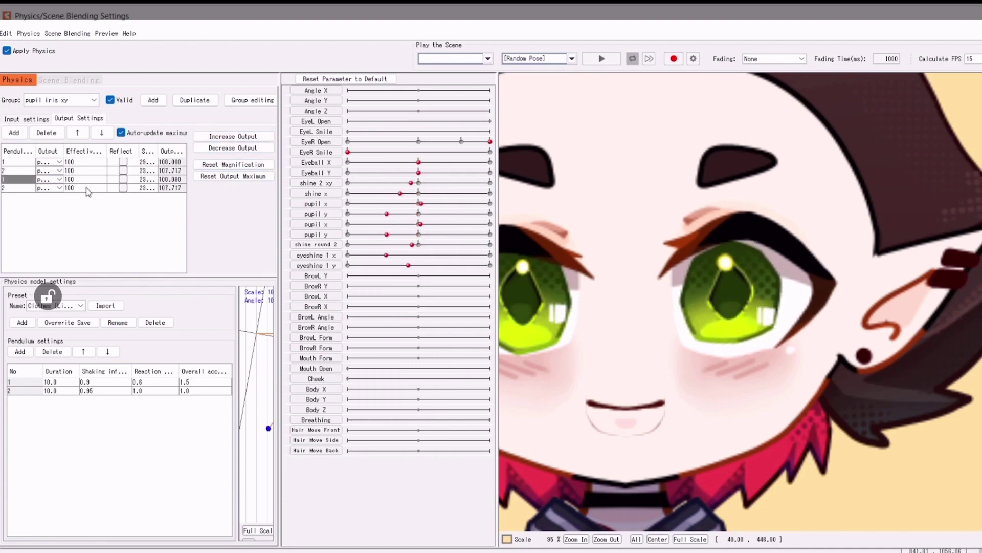
Set both pupil iris xy pendulums to shaking influence 0.95, reaction 1.0 and overall acceleration 1.0.
{"action": "left_click", "coordinate": [85, 179]}
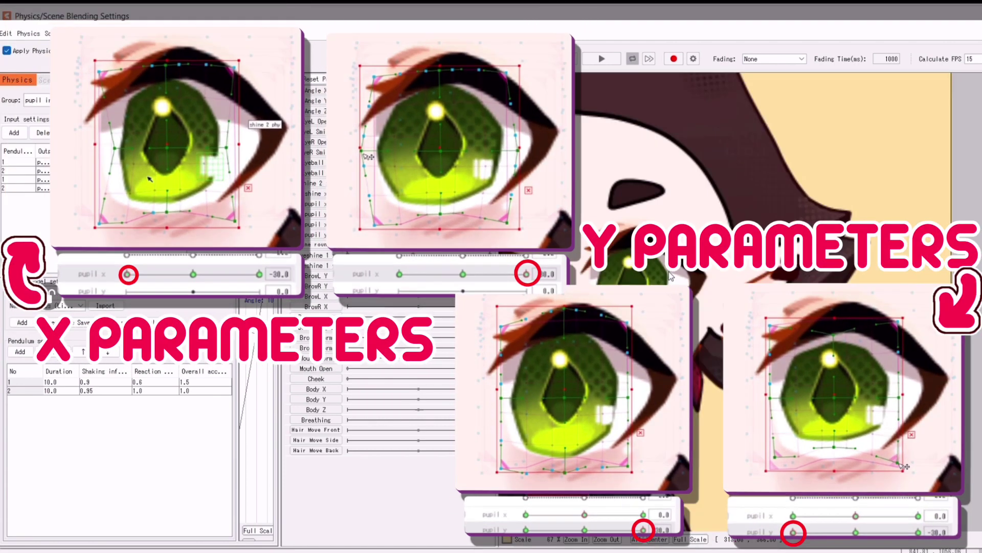
{"action": "left_click", "coordinate": [99, 389]}
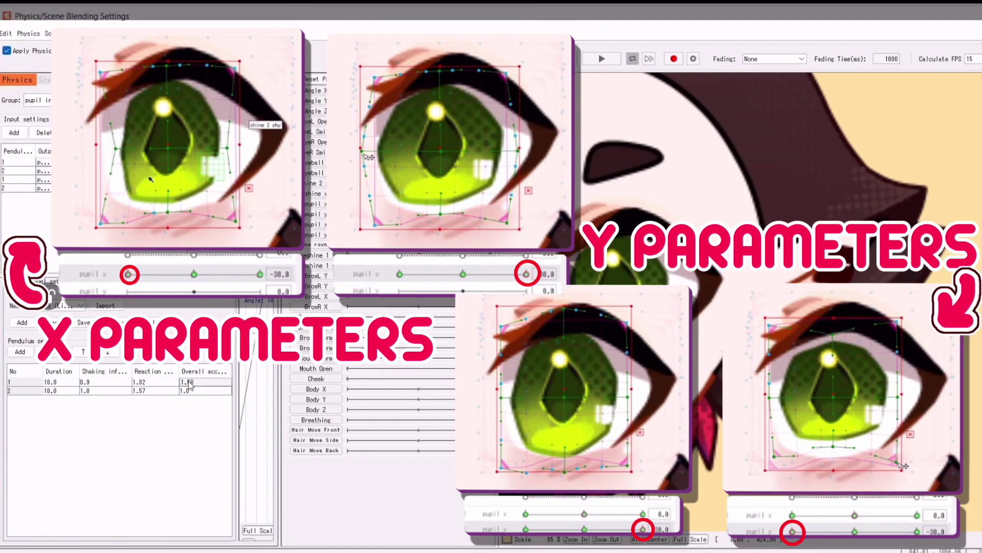
{"action": "left_click", "coordinate": [61, 390]}
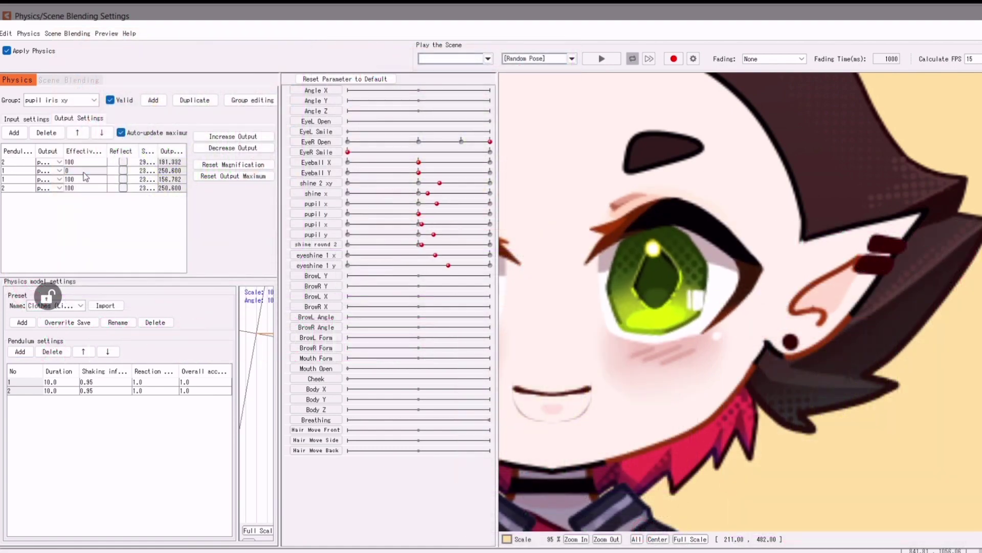
Lower the effectiveness of the first pupil iris xy output and check the pupil's motion in the preview.
{"action": "left_click_drag", "start_coordinate": [83, 172], "coordinate": [63, 162]}
{"action": "scroll", "coordinate": [646, 303], "scroll_direction": "down", "scroll_amount": 6}
{"action": "scroll", "coordinate": [646, 303], "scroll_direction": "up", "scroll_amount": 6}
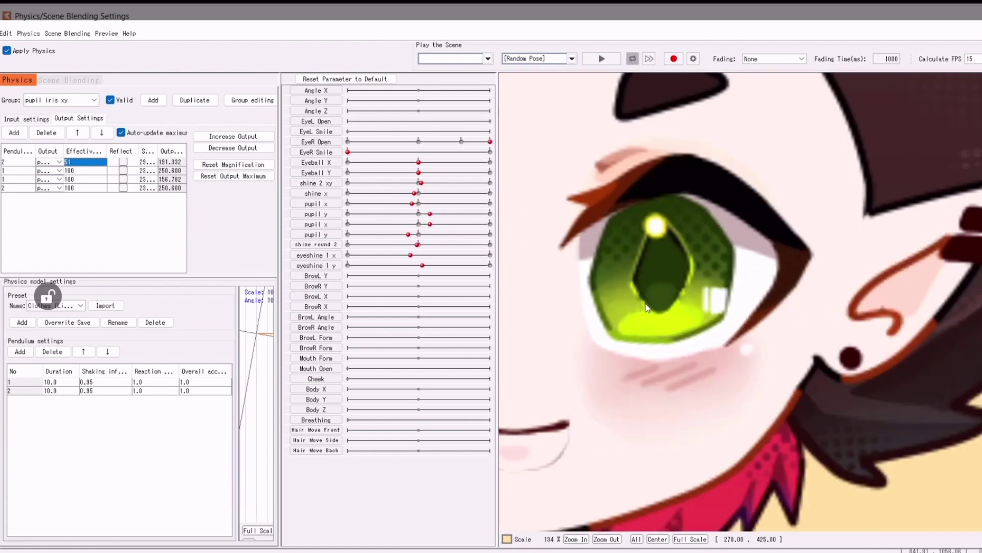
{"action": "scroll", "coordinate": [645, 303], "scroll_direction": "down", "scroll_amount": 7}
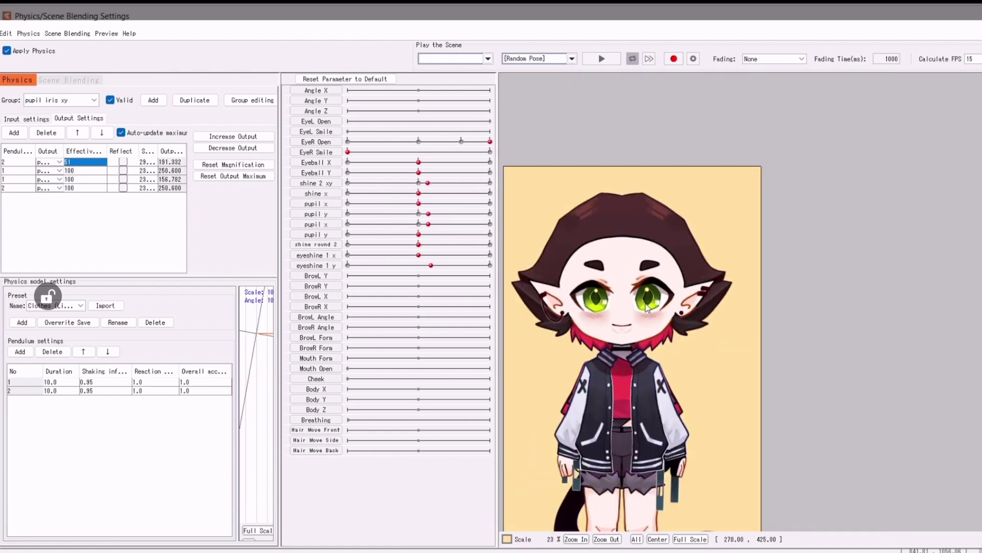
{"action": "scroll", "coordinate": [646, 306], "scroll_direction": "up", "scroll_amount": 5}
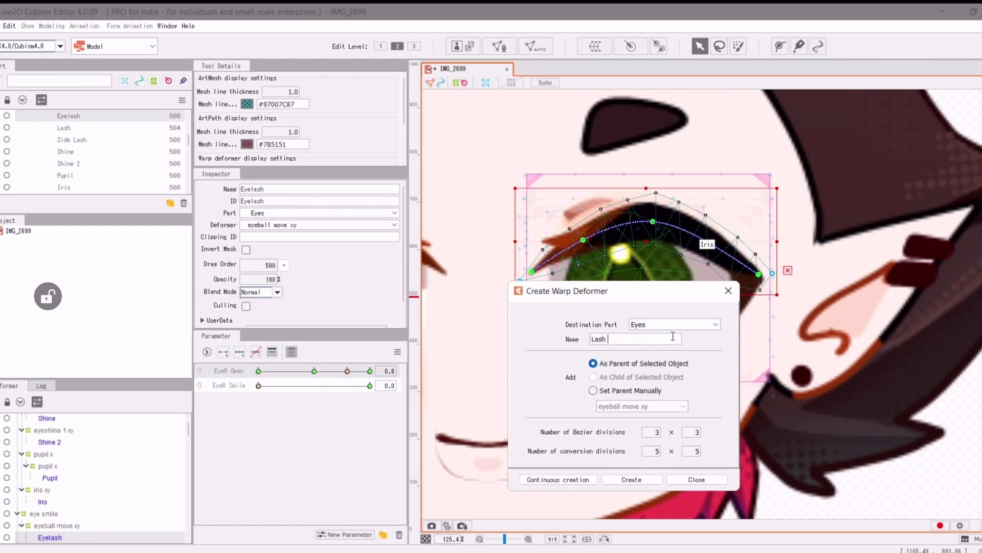
Create a 3 x 3 warp deformer named Lash XY as parent of the Eyelash and add a parameter named eyelash x.
{"action": "left_click", "coordinate": [632, 479]}
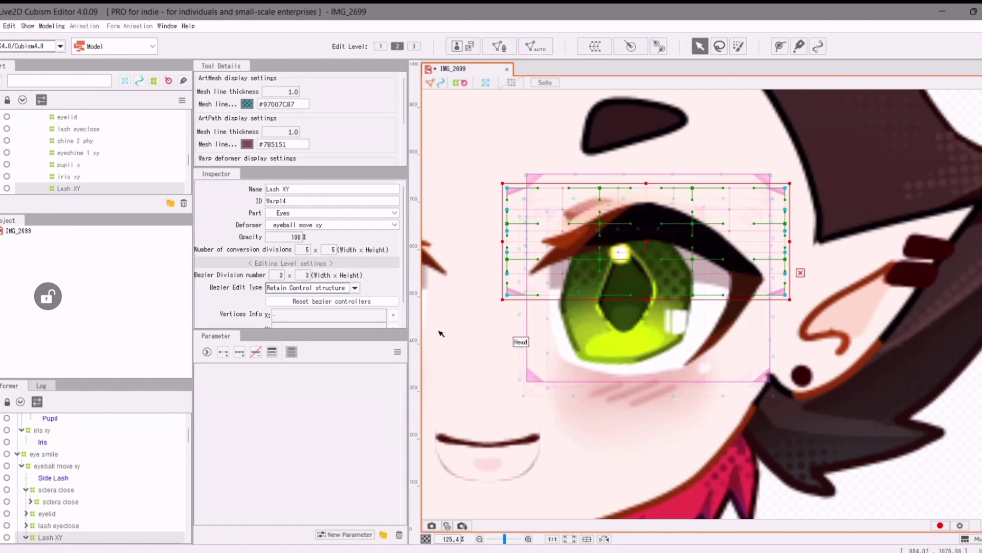
{"action": "left_click", "coordinate": [363, 535]}
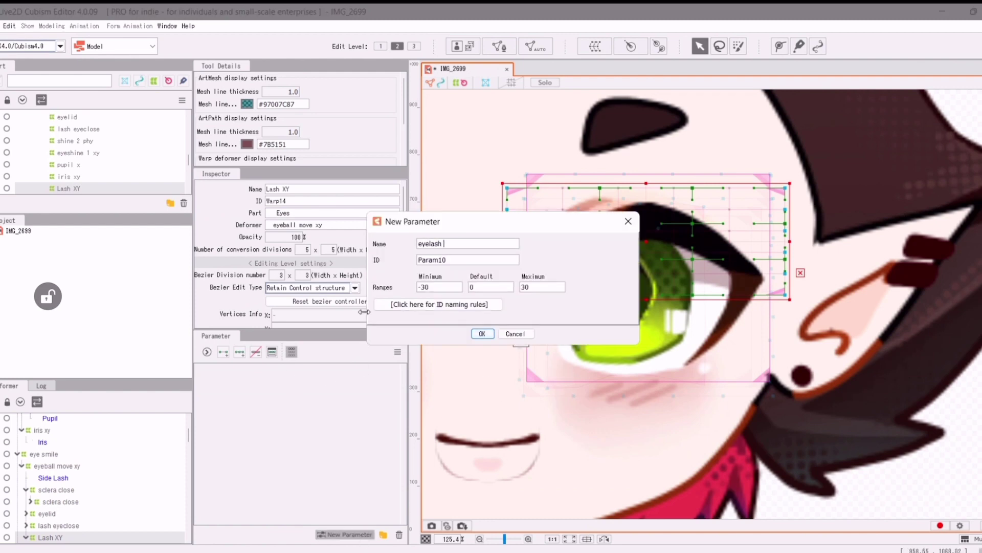
{"action": "left_click", "coordinate": [482, 334]}
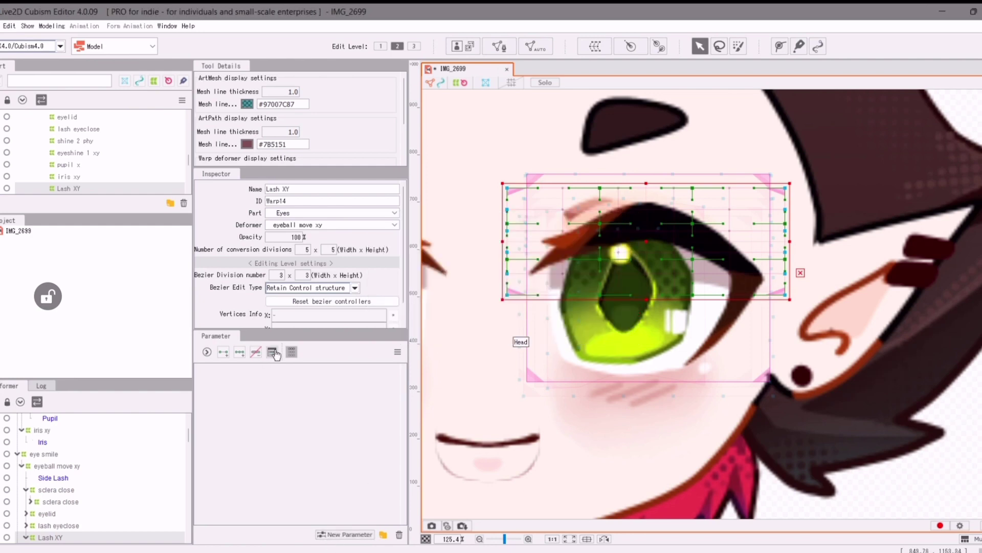
{"action": "left_click", "coordinate": [243, 353]}
{"action": "left_click_drag", "start_coordinate": [403, 414], "coordinate": [413, 527]}
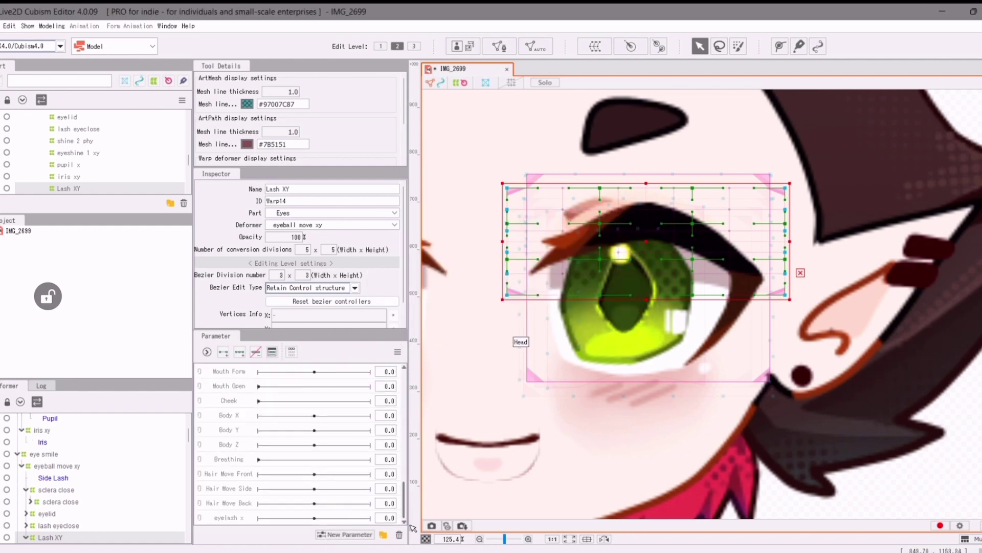
Add a parameter named eyelash y beside eyelash x above BrowL Y, and give Lash XY three keys on both.
{"action": "scroll", "coordinate": [220, 371], "scroll_direction": "up", "scroll_amount": 5}
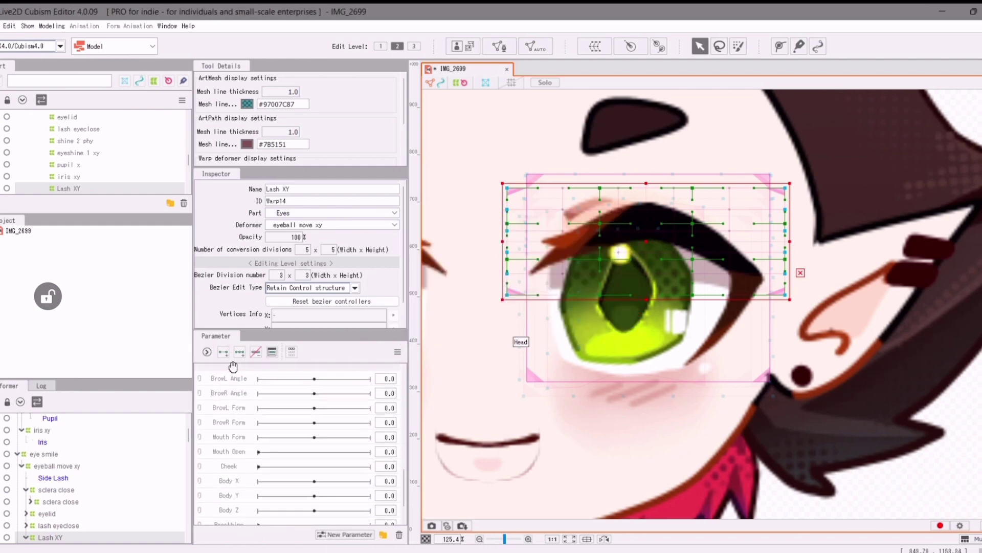
{"action": "scroll", "coordinate": [238, 389], "scroll_direction": "up", "scroll_amount": 3}
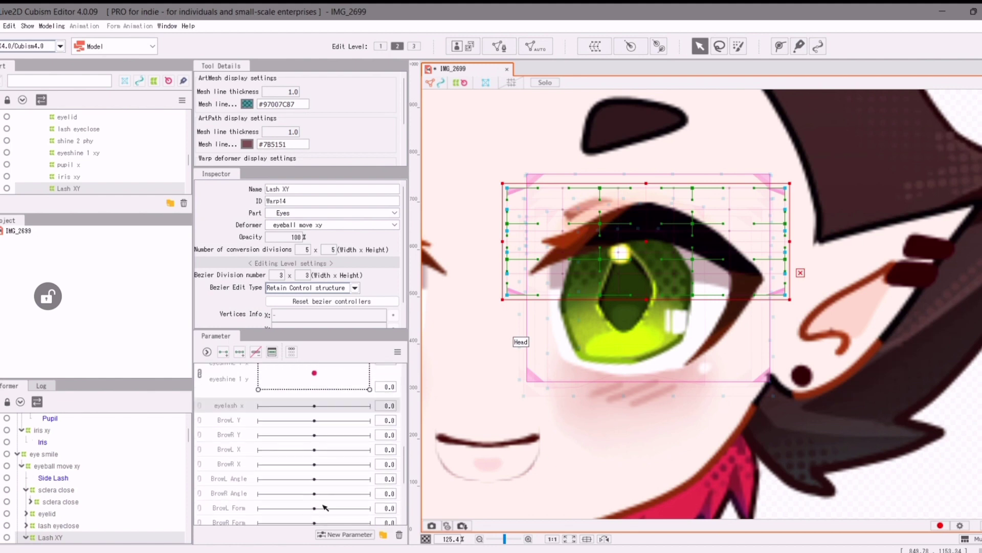
{"action": "left_click", "coordinate": [350, 534]}
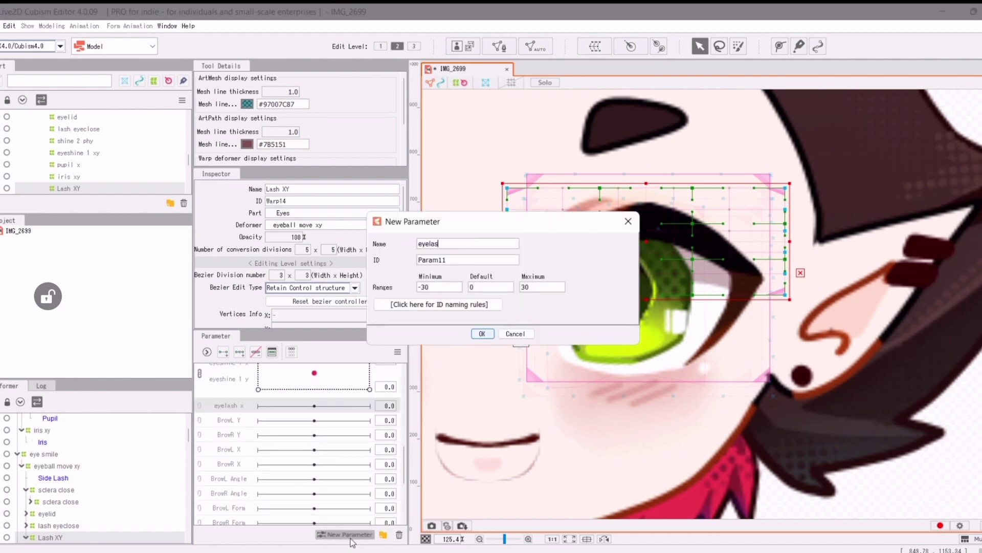
{"action": "left_click", "coordinate": [482, 334]}
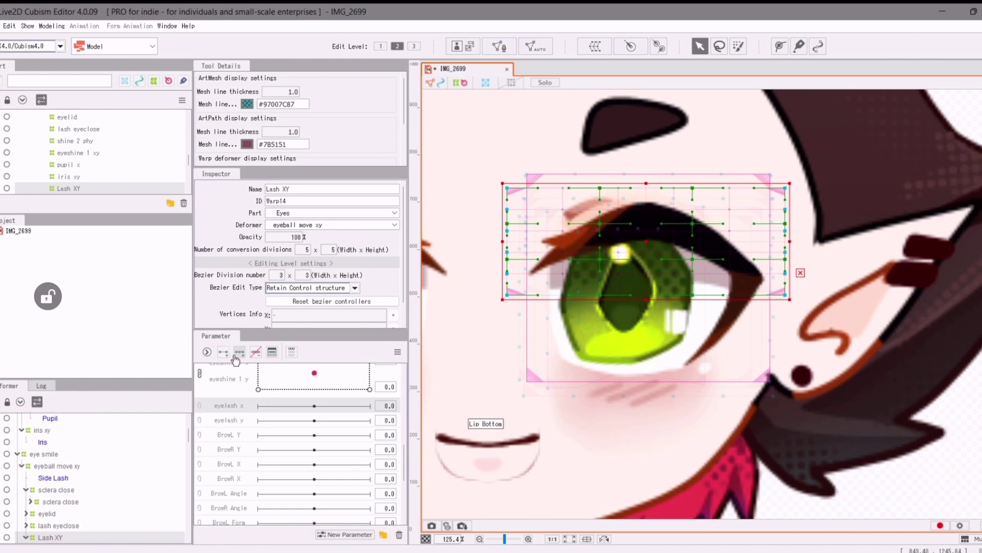
{"action": "left_click", "coordinate": [237, 420]}
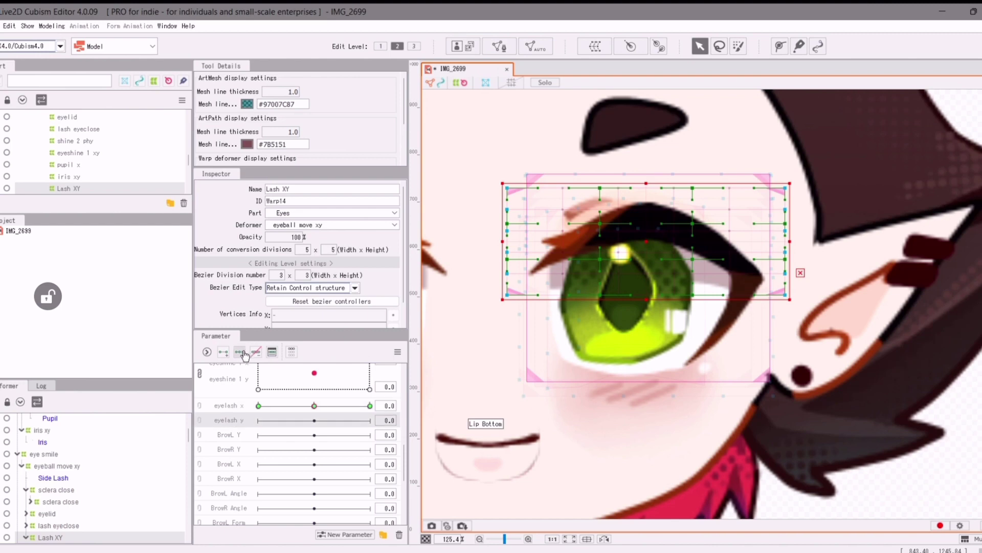
{"action": "left_click", "coordinate": [245, 406]}
Try raising the left-hand control points of Lash XY at eyelash x 30.
{"action": "left_click_drag", "start_coordinate": [315, 406], "coordinate": [371, 405]}
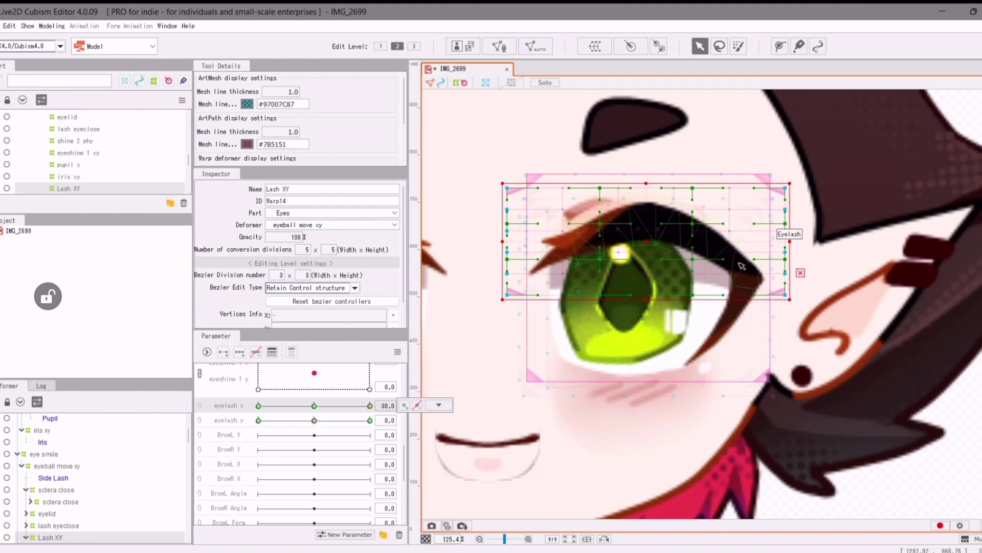
{"action": "left_click_drag", "start_coordinate": [507, 260], "coordinate": [507, 240]}
{"action": "left_click_drag", "start_coordinate": [507, 223], "coordinate": [507, 201]}
{"action": "key", "text": "ctrl+z"}
{"action": "key", "text": "ctrl+z"}
Make the lash eyeclose deformer of the Lash mesh a child of Lash XY.
{"action": "scroll", "coordinate": [572, 251], "scroll_direction": "up", "scroll_amount": 2}
{"action": "left_click", "coordinate": [569, 239]}
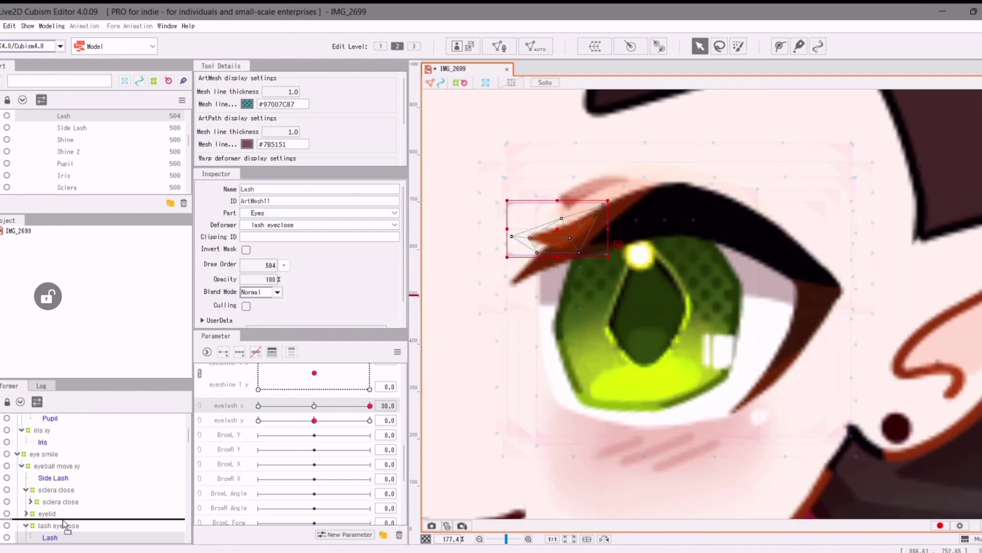
{"action": "mouse_move", "coordinate": [65, 525]}
{"action": "left_mouse_down"}
{"action": "mouse_move", "coordinate": [48, 414]}
{"action": "mouse_move", "coordinate": [31, 534]}
{"action": "mouse_move", "coordinate": [53, 535]}
{"action": "mouse_move", "coordinate": [68, 480]}
{"action": "mouse_move", "coordinate": [58, 507]}
{"action": "left_mouse_up"}
{"action": "key", "text": "ctrl+z"}
{"action": "left_click", "coordinate": [292, 351]}
{"action": "mouse_move", "coordinate": [370, 371]}
{"action": "left_mouse_down"}
{"action": "mouse_move", "coordinate": [233, 398]}
{"action": "mouse_move", "coordinate": [370, 372]}
{"action": "left_mouse_up"}
{"action": "left_click", "coordinate": [291, 351]}
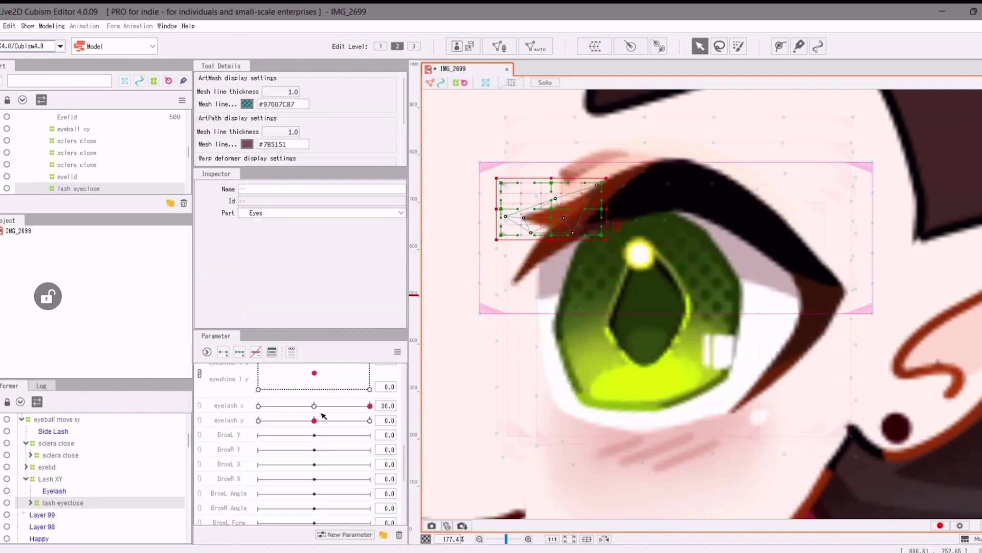
Try moving an inner control point of Lash XY at eyelash x 30.
{"action": "left_click", "coordinate": [481, 314]}
{"action": "left_click_drag", "start_coordinate": [611, 213], "coordinate": [590, 190]}
{"action": "key", "text": "ctrl+z"}
{"action": "mouse_move", "coordinate": [388, 412]}
{"action": "left_click", "coordinate": [438, 406]}
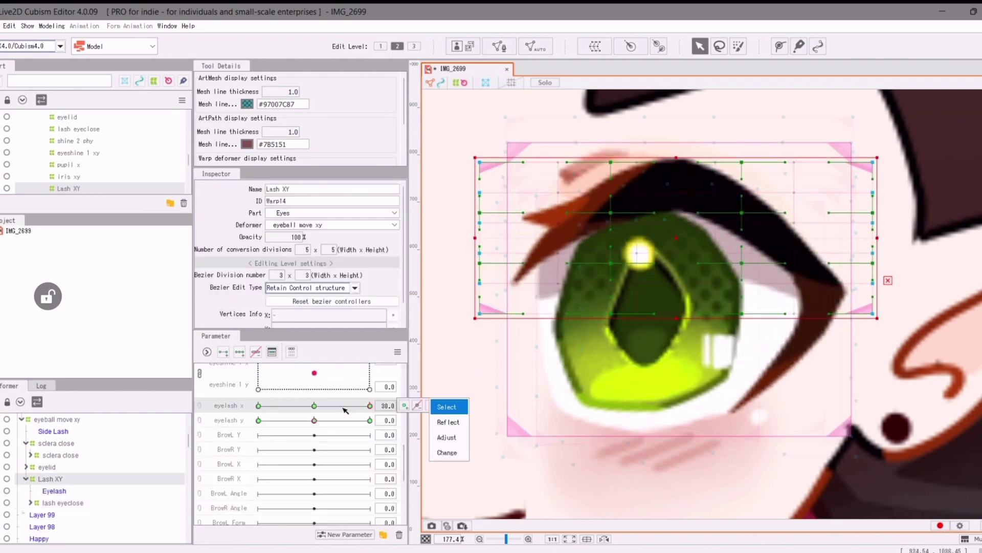
Tilt the whole Lash XY deformer slightly clockwise and shift it up at eyelash x 30.
{"action": "mouse_move", "coordinate": [346, 411]}
{"action": "left_mouse_down"}
{"action": "mouse_move", "coordinate": [329, 407]}
{"action": "mouse_move", "coordinate": [354, 407]}
{"action": "left_mouse_up"}
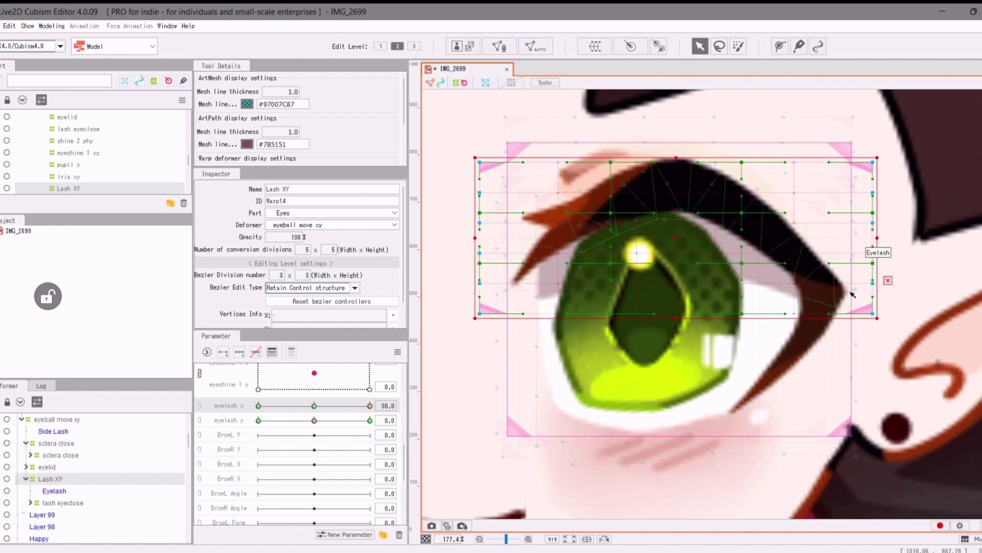
{"action": "left_click_drag", "start_coordinate": [880, 322], "coordinate": [874, 337]}
{"action": "left_click_drag", "start_coordinate": [679, 243], "coordinate": [686, 236]}
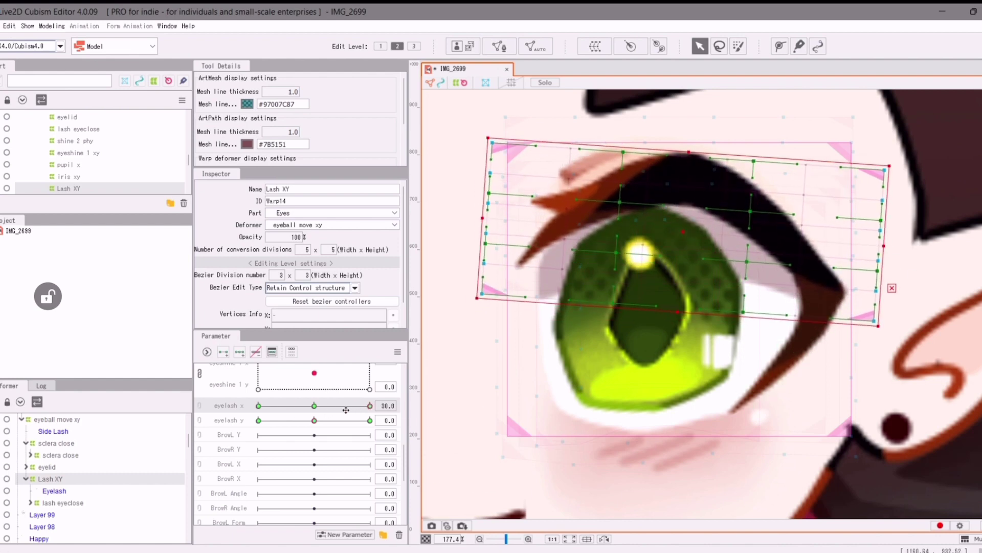
{"action": "left_click_drag", "start_coordinate": [359, 407], "coordinate": [409, 406]}
{"action": "key", "text": "ctrl+z"}
{"action": "left_click_drag", "start_coordinate": [678, 240], "coordinate": [682, 235]}
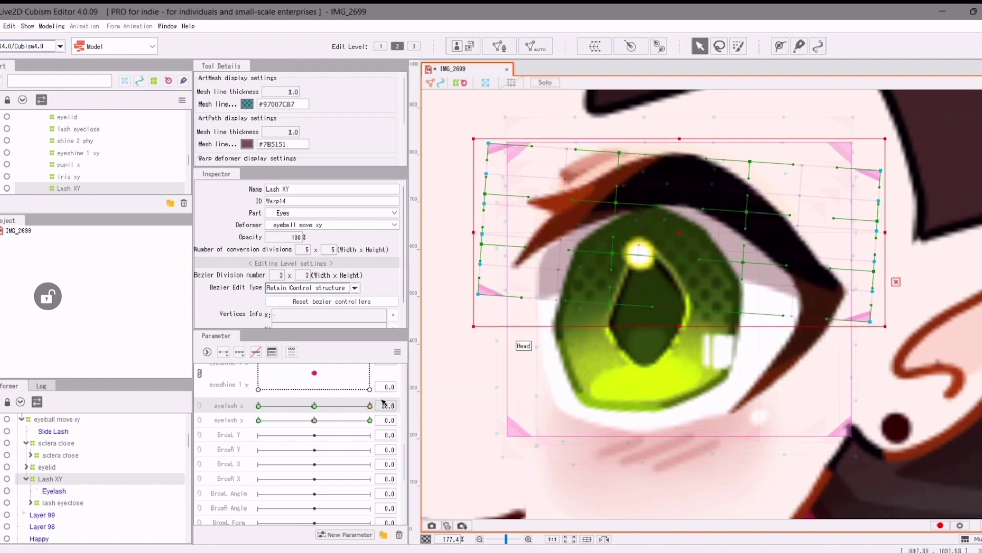
Tilt the whole Lash XY deformer slightly counter-clockwise and move it down at eyelash x -30.
{"action": "left_click_drag", "start_coordinate": [366, 406], "coordinate": [258, 406]}
{"action": "left_click_drag", "start_coordinate": [465, 325], "coordinate": [473, 343]}
{"action": "left_click_drag", "start_coordinate": [677, 243], "coordinate": [677, 255]}
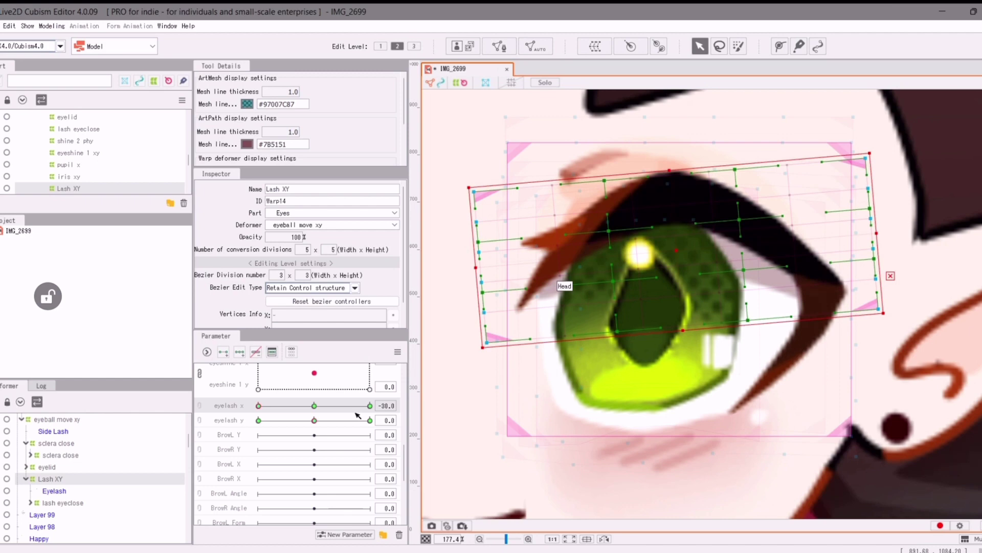
{"action": "left_click_drag", "start_coordinate": [259, 406], "coordinate": [173, 439]}
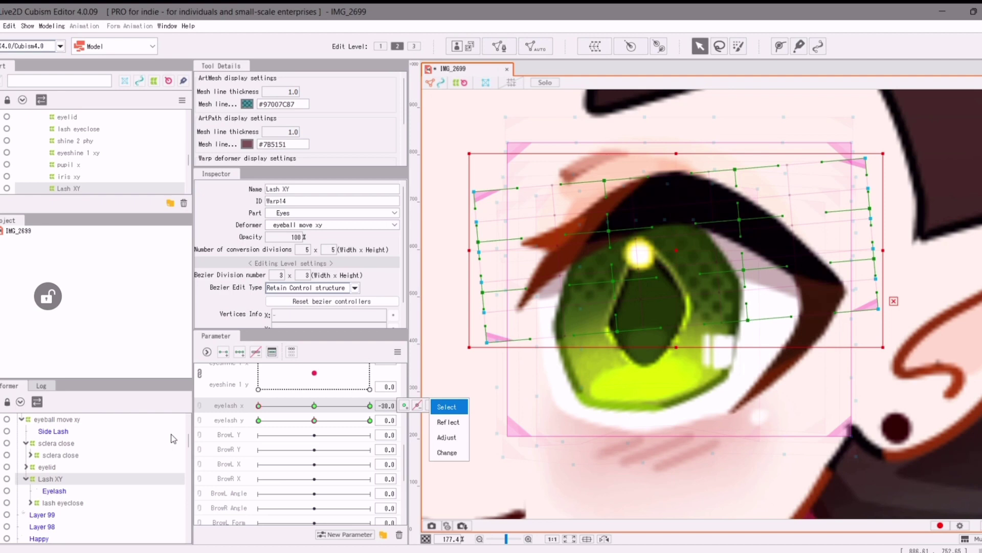
Undo the Lash XY tilts and try lowering its left-hand control points at eyelash x 30.
{"action": "left_click", "coordinate": [448, 421]}
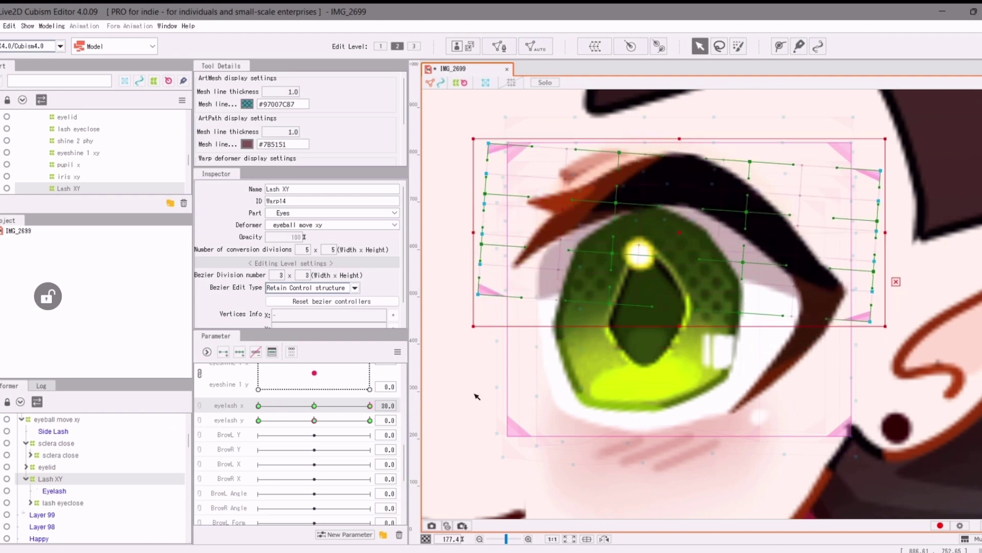
{"action": "key", "text": "ctrl+z"}
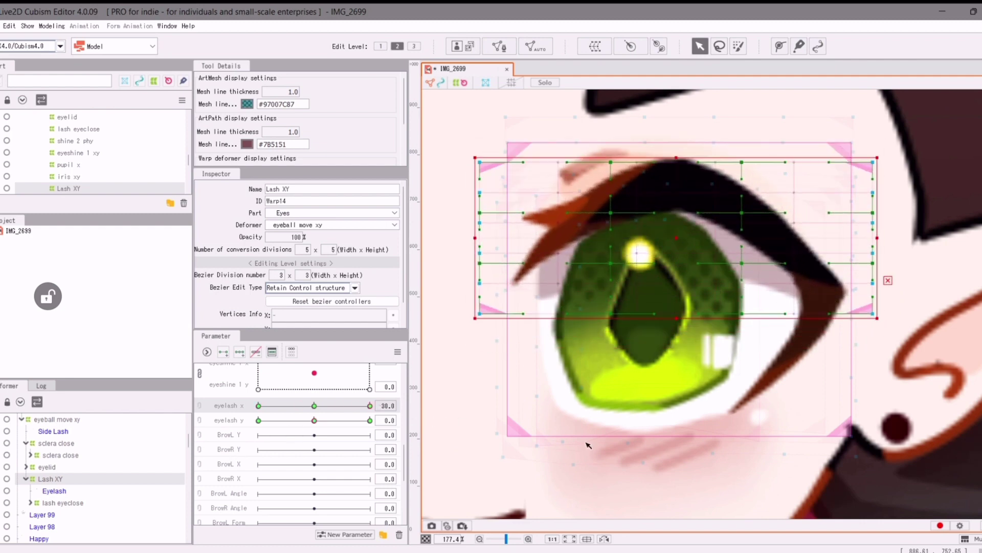
{"action": "left_click_drag", "start_coordinate": [610, 212], "coordinate": [609, 229]}
{"action": "left_click_drag", "start_coordinate": [479, 213], "coordinate": [481, 229]}
{"action": "left_click_drag", "start_coordinate": [479, 263], "coordinate": [488, 279]}
{"action": "key", "text": "ctrl+z"}
{"action": "key", "text": "ctrl+z"}
{"action": "key", "text": "ctrl+z"}
Lasso the left-hand control points of Lash XY and tilt the lash ends down at eyelash x 30 and up at -30.
{"action": "left_click", "coordinate": [719, 47]}
{"action": "mouse_move", "coordinate": [648, 112]}
{"action": "left_mouse_down"}
{"action": "mouse_move", "coordinate": [684, 220]}
{"action": "mouse_move", "coordinate": [667, 103]}
{"action": "left_mouse_up"}
{"action": "left_click", "coordinate": [700, 47]}
{"action": "left_click_drag", "start_coordinate": [462, 331], "coordinate": [472, 342]}
{"action": "left_click_drag", "start_coordinate": [560, 241], "coordinate": [560, 250]}
{"action": "left_click", "coordinate": [259, 406]}
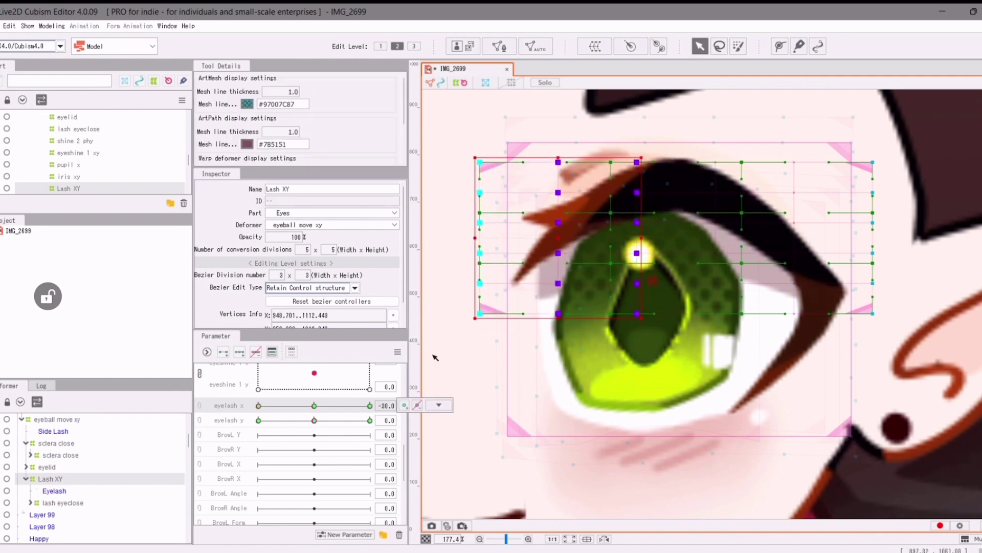
{"action": "left_click_drag", "start_coordinate": [466, 323], "coordinate": [459, 313]}
{"action": "left_click_drag", "start_coordinate": [557, 240], "coordinate": [553, 234]}
Select a narrower strip of Lash XY's left-hand control points and pose the lash ends at eyelash y 30 and -30.
{"action": "left_click_drag", "start_coordinate": [370, 406], "coordinate": [335, 440]}
{"action": "mouse_move", "coordinate": [336, 406]}
{"action": "left_mouse_down"}
{"action": "mouse_move", "coordinate": [253, 425]}
{"action": "mouse_move", "coordinate": [364, 412]}
{"action": "mouse_move", "coordinate": [313, 414]}
{"action": "mouse_move", "coordinate": [376, 418]}
{"action": "left_mouse_up"}
{"action": "left_click", "coordinate": [720, 46]}
{"action": "left_click_drag", "start_coordinate": [497, 151], "coordinate": [441, 184]}
{"action": "left_click_drag", "start_coordinate": [497, 145], "coordinate": [504, 151]}
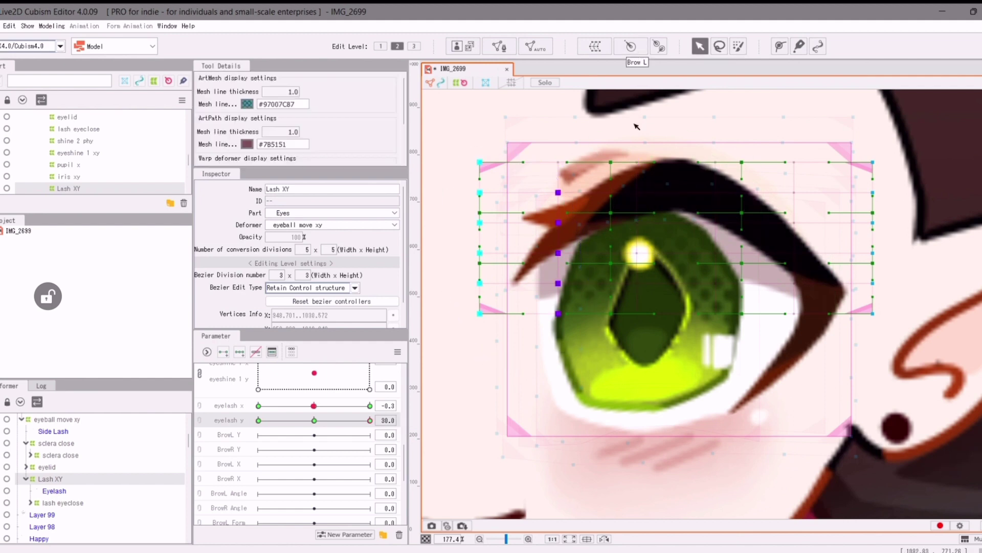
{"action": "mouse_move", "coordinate": [314, 405]}
{"action": "left_mouse_down"}
{"action": "mouse_move", "coordinate": [340, 406]}
{"action": "mouse_move", "coordinate": [313, 405]}
{"action": "left_mouse_up"}
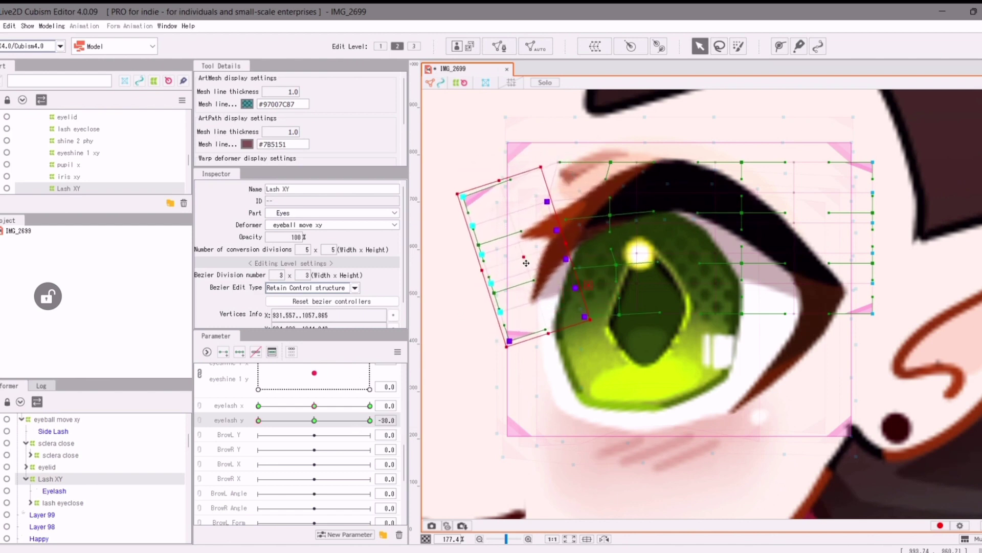
Link eyelash x with eyelash y to try their combined motion, and separate them again.
{"action": "left_click", "coordinate": [200, 406]}
{"action": "left_click", "coordinate": [314, 439]}
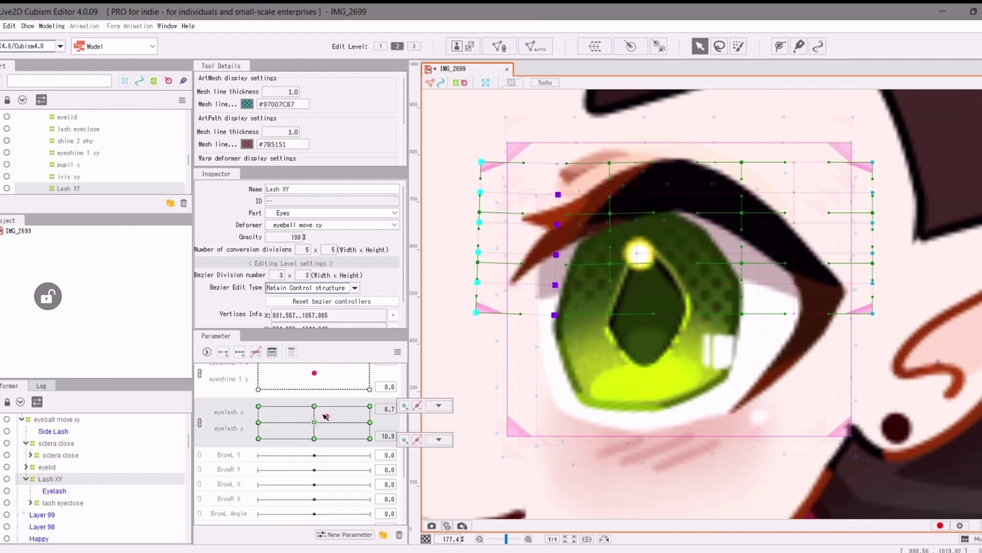
{"action": "left_click", "coordinate": [200, 423]}
{"action": "left_click", "coordinate": [314, 421]}
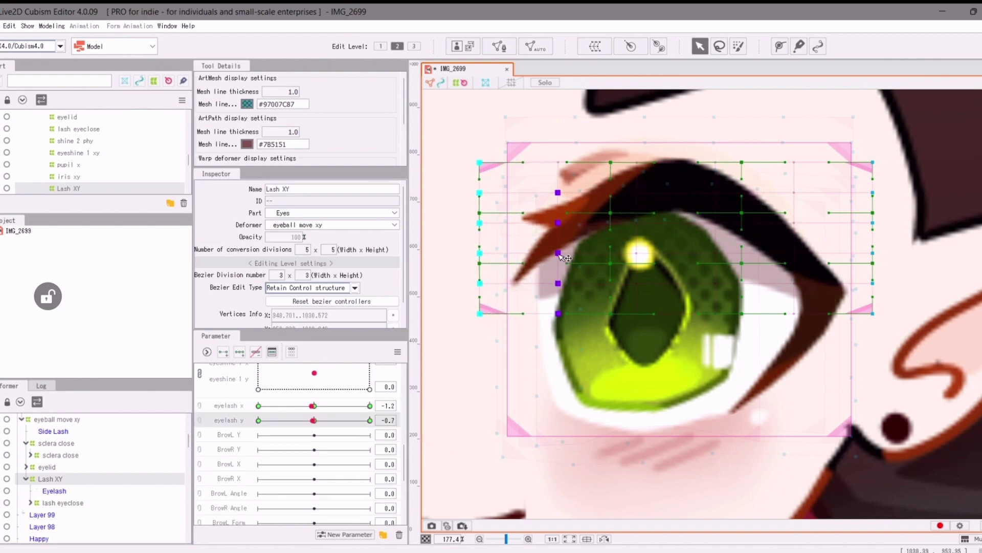
{"action": "left_click", "coordinate": [313, 406]}
{"action": "left_click", "coordinate": [624, 232]}
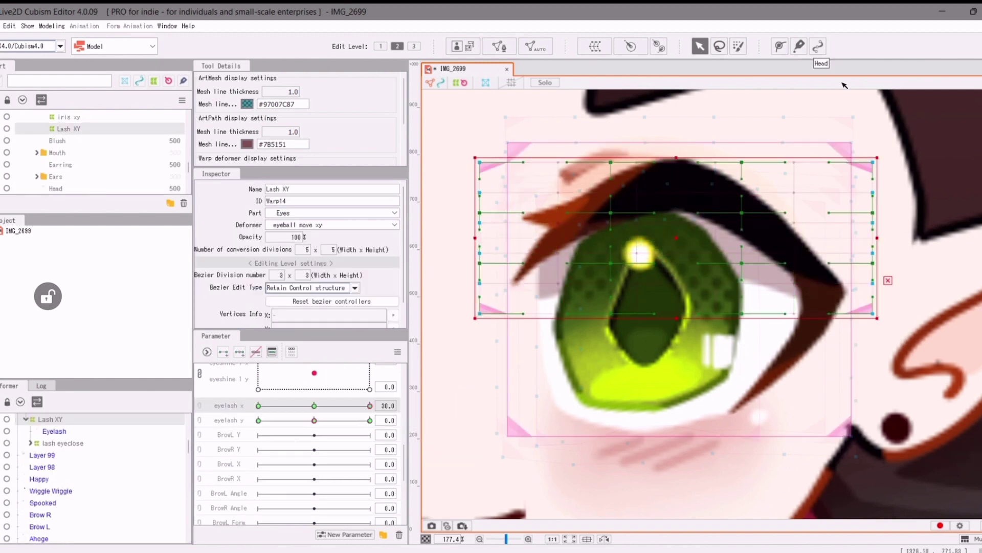
Tilt the whole Lash XY clockwise and raise it at eyelash x 30, and tilt it counter-clockwise at -30.
{"action": "left_click_drag", "start_coordinate": [881, 153], "coordinate": [878, 172]}
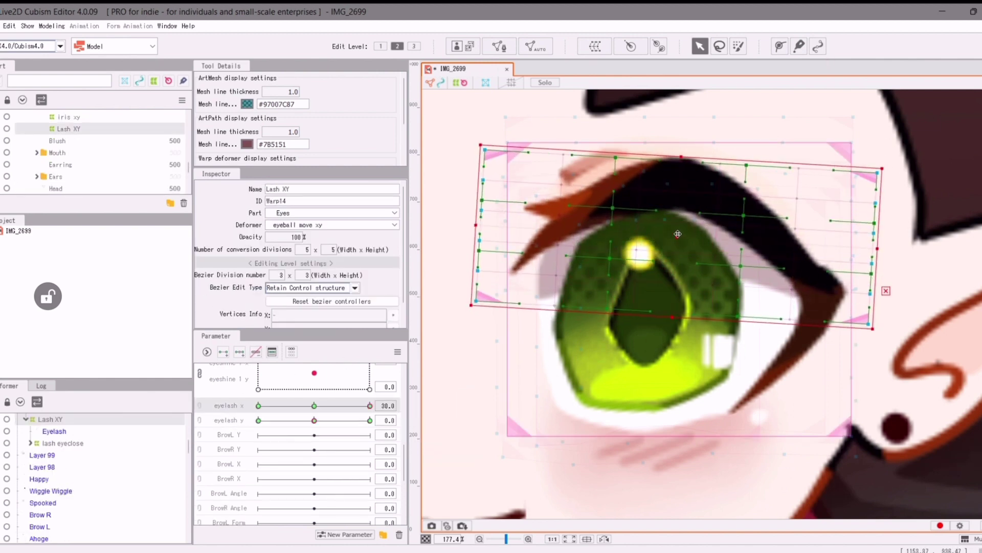
{"action": "left_click_drag", "start_coordinate": [678, 234], "coordinate": [676, 221]}
{"action": "left_click_drag", "start_coordinate": [315, 406], "coordinate": [370, 406]}
{"action": "left_click_drag", "start_coordinate": [676, 226], "coordinate": [679, 231]}
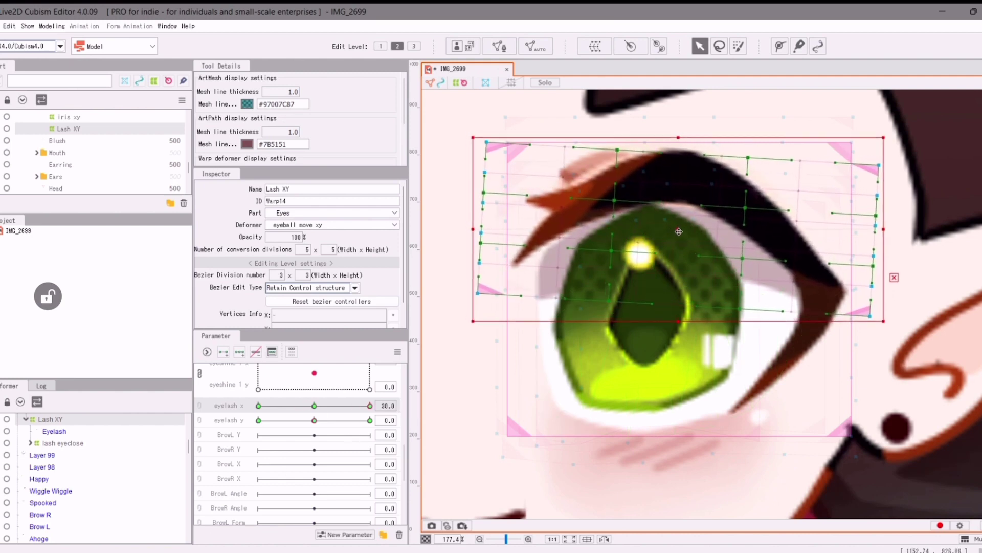
{"action": "left_click_drag", "start_coordinate": [370, 406], "coordinate": [259, 406]}
{"action": "left_click_drag", "start_coordinate": [469, 322], "coordinate": [476, 337]}
{"action": "left_click_drag", "start_coordinate": [677, 236], "coordinate": [677, 239]}
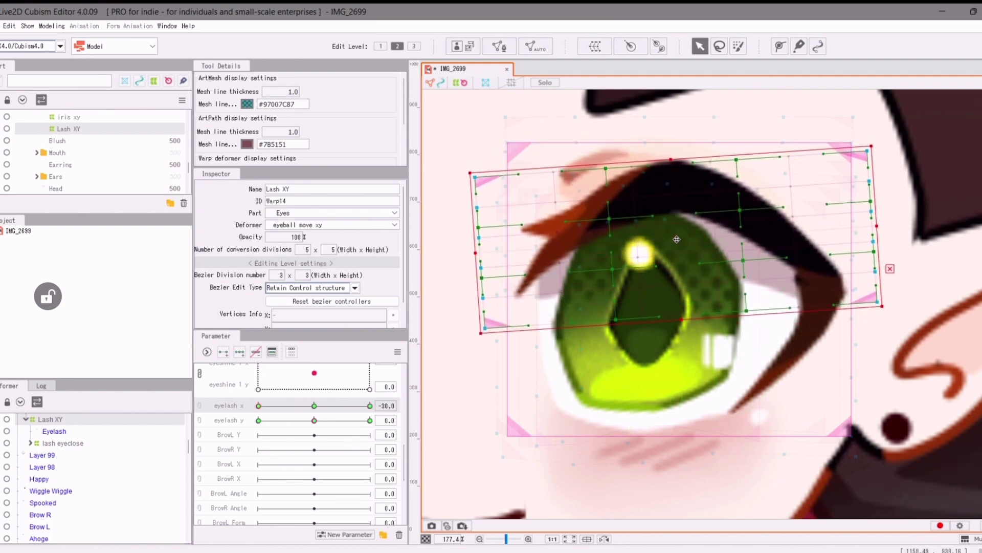
Link eyelash x with eyelash y and generate the four corner forms of Lash XY.
{"action": "left_click", "coordinate": [369, 406]}
{"action": "left_click_drag", "start_coordinate": [370, 406], "coordinate": [316, 419]}
{"action": "left_click", "coordinate": [200, 406]}
{"action": "left_click", "coordinate": [397, 351]}
{"action": "left_click", "coordinate": [435, 426]}
{"action": "left_click", "coordinate": [542, 353]}
Create a 2 x 2 warp deformer named lash 2 xy as parent of the Lash mesh.
{"action": "left_click", "coordinate": [569, 204]}
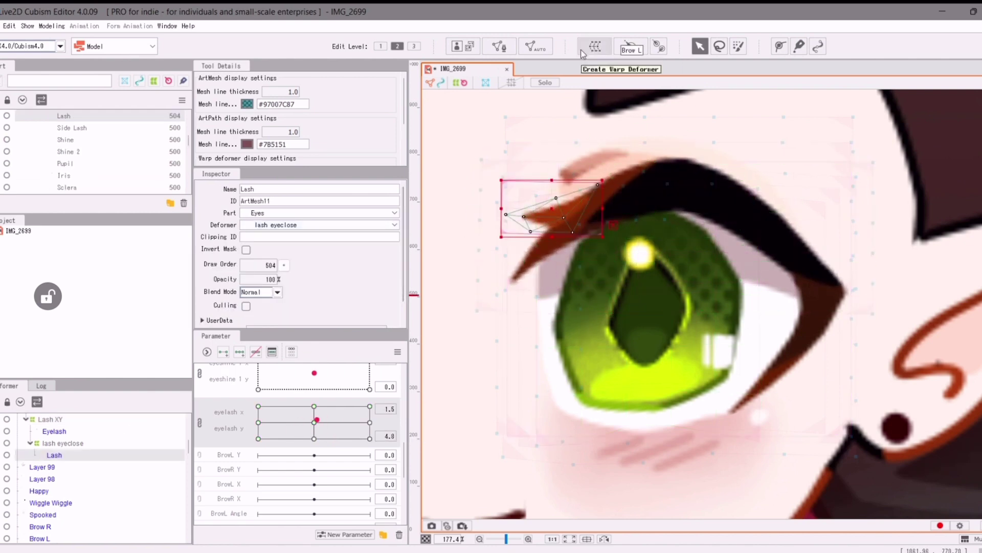
{"action": "left_click", "coordinate": [583, 53]}
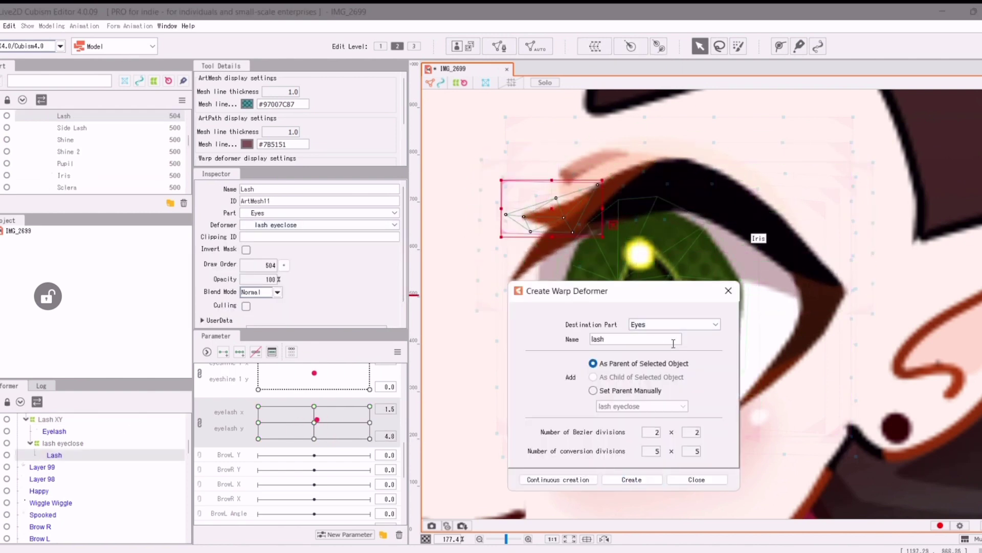
{"action": "left_click", "coordinate": [632, 479]}
Add two parameters named lash x and lash y, each ranging from -30 to 30.
{"action": "left_click", "coordinate": [350, 535]}
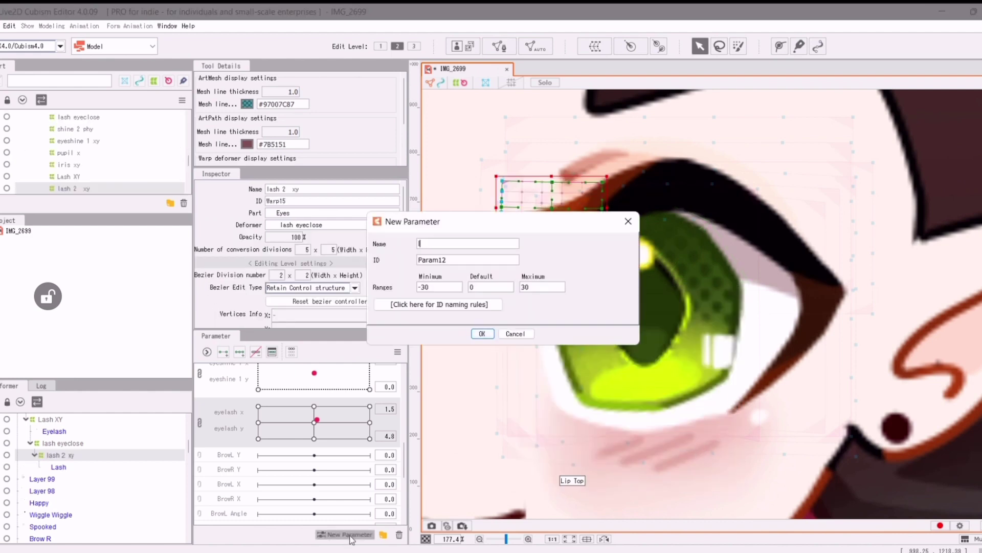
{"action": "key", "text": "Return"}
{"action": "left_click", "coordinate": [351, 535]}
{"action": "type", "text": "lash y"}
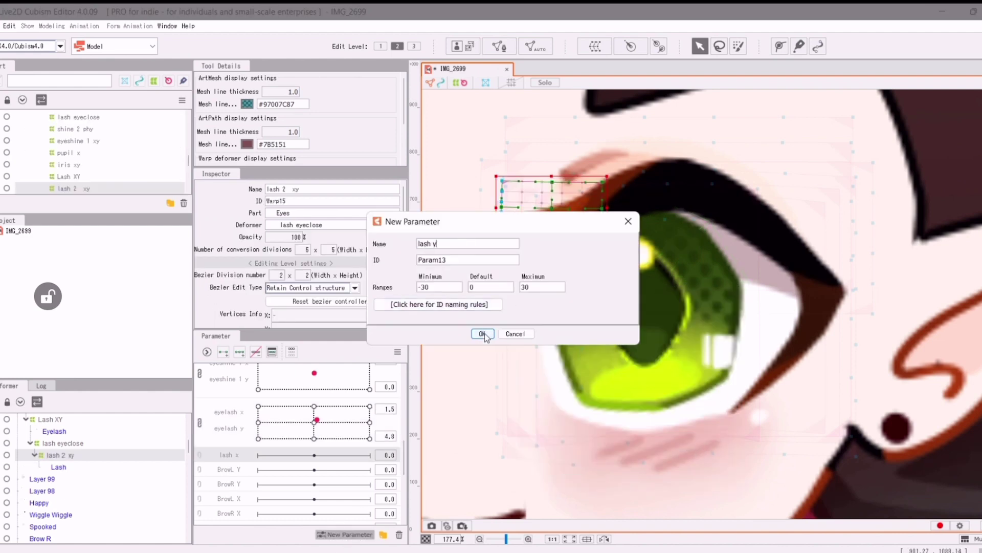
{"action": "left_click", "coordinate": [483, 334]}
Add three keys on lash x and tilt lash 2 xy clockwise at 30 and counter-clockwise at -30.
{"action": "left_click", "coordinate": [240, 352]}
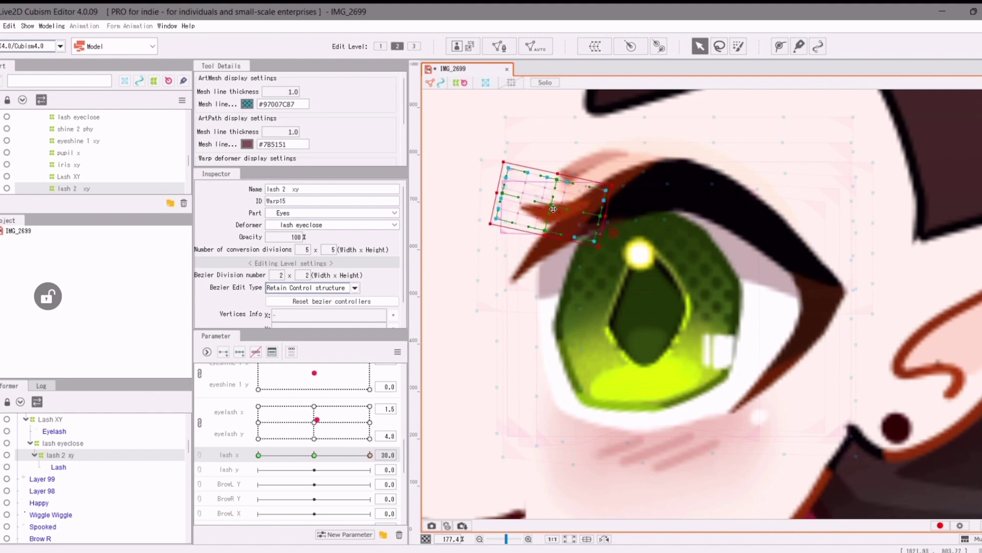
{"action": "left_click_drag", "start_coordinate": [552, 211], "coordinate": [554, 220]}
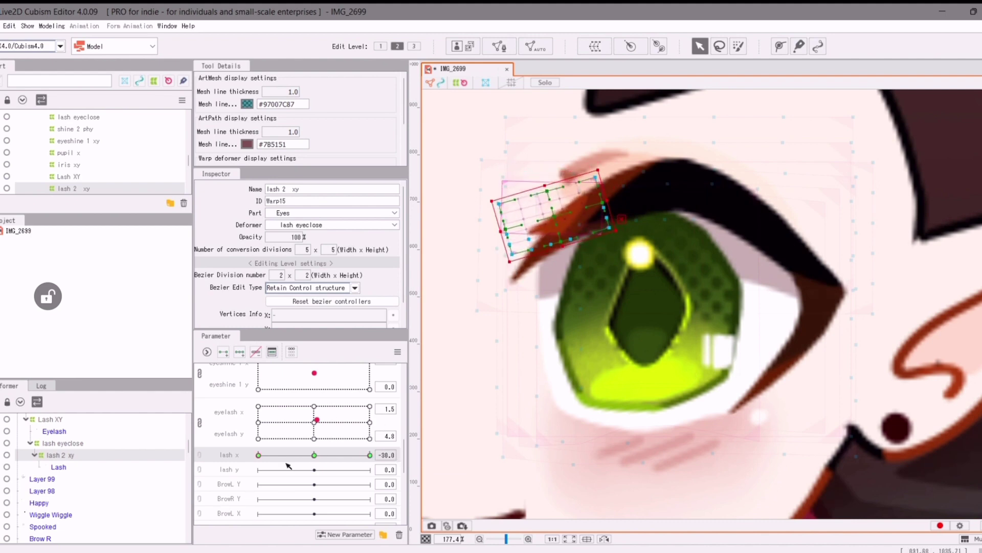
{"action": "left_click_drag", "start_coordinate": [258, 455], "coordinate": [370, 455]}
{"action": "left_click_drag", "start_coordinate": [259, 455], "coordinate": [315, 477]}
Add three keys on lash y and pose the left-hand points of lash 2 xy at 30 and -30.
{"action": "left_click", "coordinate": [230, 470]}
{"action": "left_click", "coordinate": [239, 351]}
{"action": "key", "text": "l"}
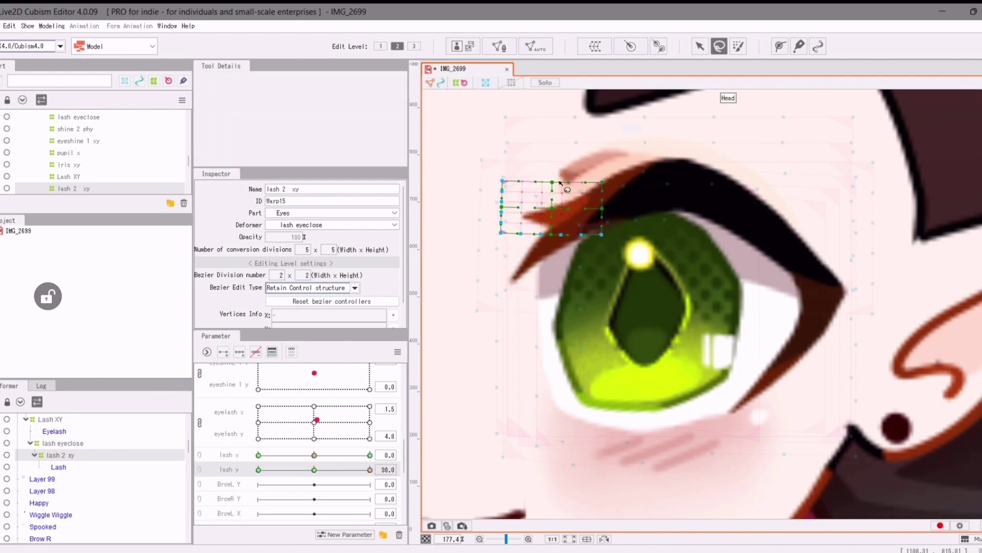
{"action": "left_click_drag", "start_coordinate": [563, 219], "coordinate": [567, 176]}
{"action": "key", "text": "v"}
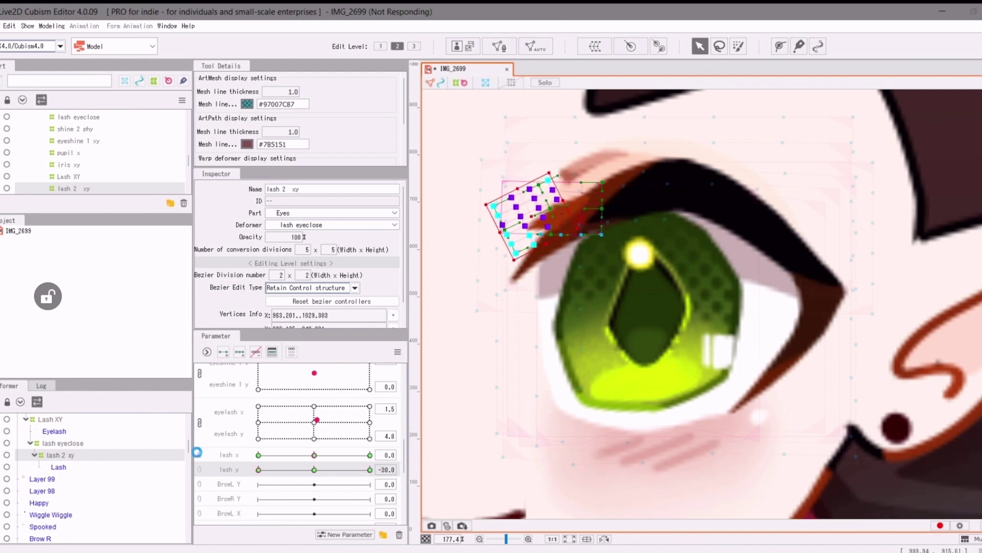
Link lash x with lash y to try their combined motion, and separate them again.
{"action": "left_click", "coordinate": [201, 460]}
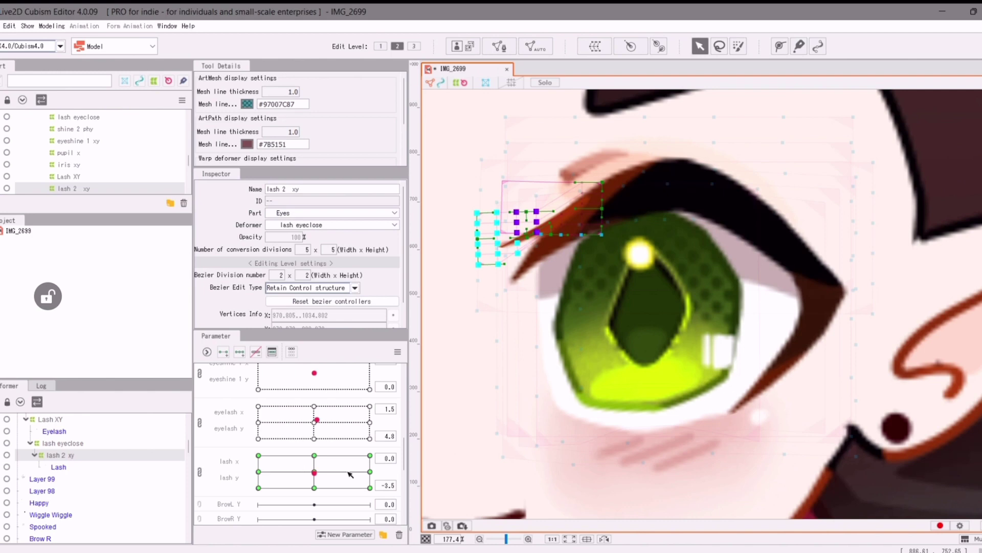
{"action": "left_click_drag", "start_coordinate": [351, 475], "coordinate": [215, 469]}
{"action": "left_click", "coordinate": [201, 472]}
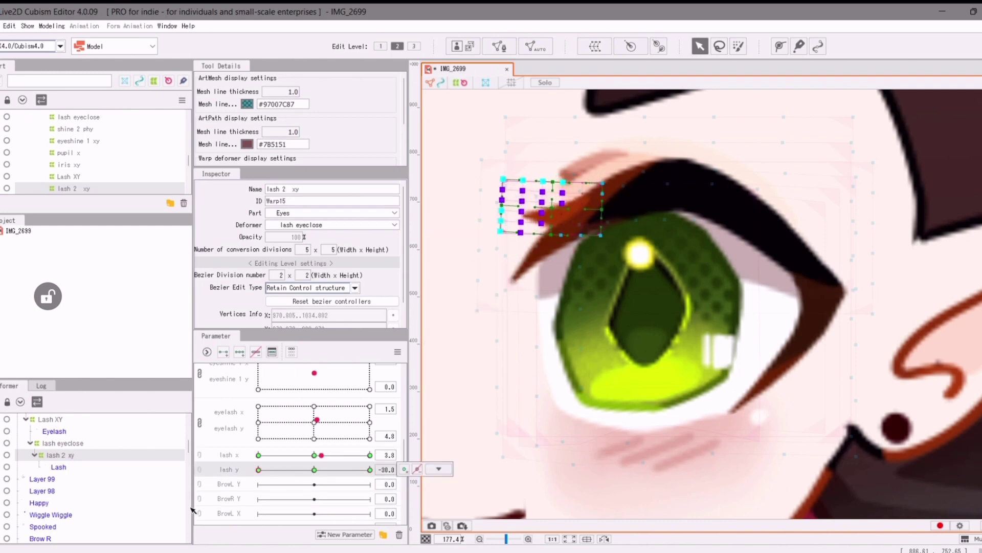
Reset lash x to 0 and lower the left-hand points of lash 2 xy further for the lash y key at -30.
{"action": "left_click", "coordinate": [314, 455]}
{"action": "left_click_drag", "start_coordinate": [491, 234], "coordinate": [500, 246]}
{"action": "left_click_drag", "start_coordinate": [525, 208], "coordinate": [519, 224]}
Link lash x with lash y, try their combined motion, and generate the four-cornered shapes.
{"action": "left_click", "coordinate": [200, 455]}
{"action": "mouse_move", "coordinate": [315, 487]}
{"action": "left_mouse_down"}
{"action": "mouse_move", "coordinate": [304, 478]}
{"action": "mouse_move", "coordinate": [324, 472]}
{"action": "mouse_move", "coordinate": [291, 473]}
{"action": "mouse_move", "coordinate": [308, 470]}
{"action": "left_mouse_up"}
{"action": "left_click", "coordinate": [397, 351]}
{"action": "left_click", "coordinate": [452, 425]}
{"action": "left_click", "coordinate": [533, 352]}
Create a warp deformer named side lash xy as the parent of the Side Lash mesh.
{"action": "left_click", "coordinate": [815, 319]}
{"action": "left_click", "coordinate": [595, 47]}
{"action": "left_click", "coordinate": [675, 340]}
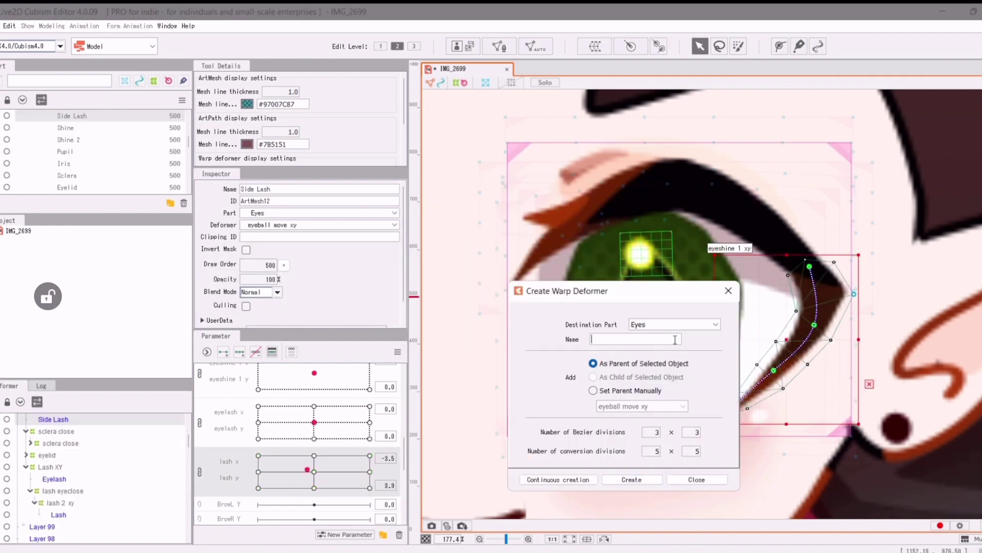
{"action": "left_click", "coordinate": [649, 483]}
Add two parameters named side lash x and side lash y, each ranging from -30 to 30.
{"action": "left_click", "coordinate": [346, 534]}
{"action": "type", "text": "side lash x"}
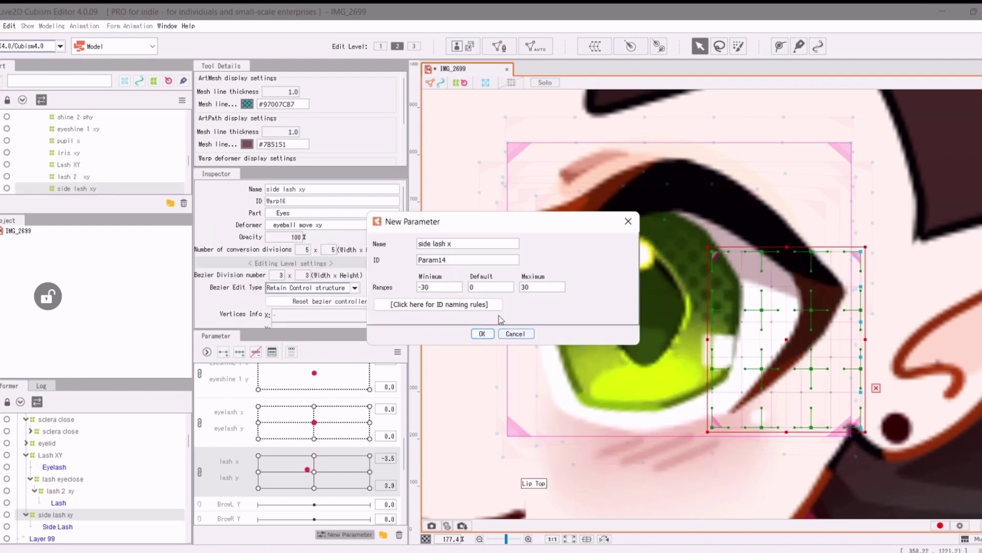
{"action": "left_click", "coordinate": [482, 333]}
{"action": "left_click", "coordinate": [361, 534]}
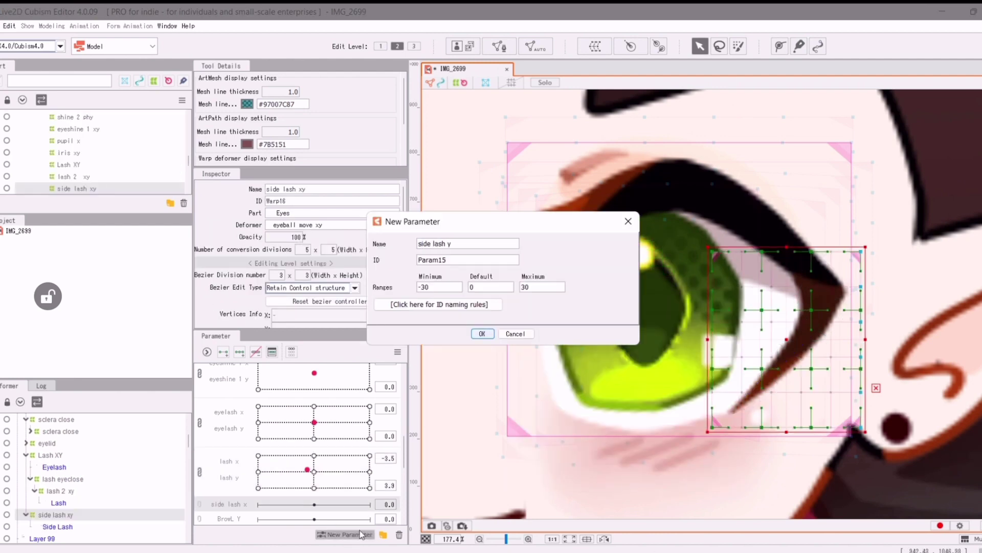
{"action": "left_click", "coordinate": [483, 334]}
Add three keys on side lash x and shift side lash xy's inner points right at 30 and left at -30.
{"action": "left_click", "coordinate": [240, 504]}
{"action": "left_click", "coordinate": [240, 352]}
{"action": "left_click_drag", "start_coordinate": [314, 504], "coordinate": [372, 505]}
{"action": "left_click_drag", "start_coordinate": [812, 369], "coordinate": [827, 371]}
{"action": "left_click_drag", "start_coordinate": [812, 310], "coordinate": [825, 312]}
{"action": "left_click_drag", "start_coordinate": [370, 504], "coordinate": [258, 504]}
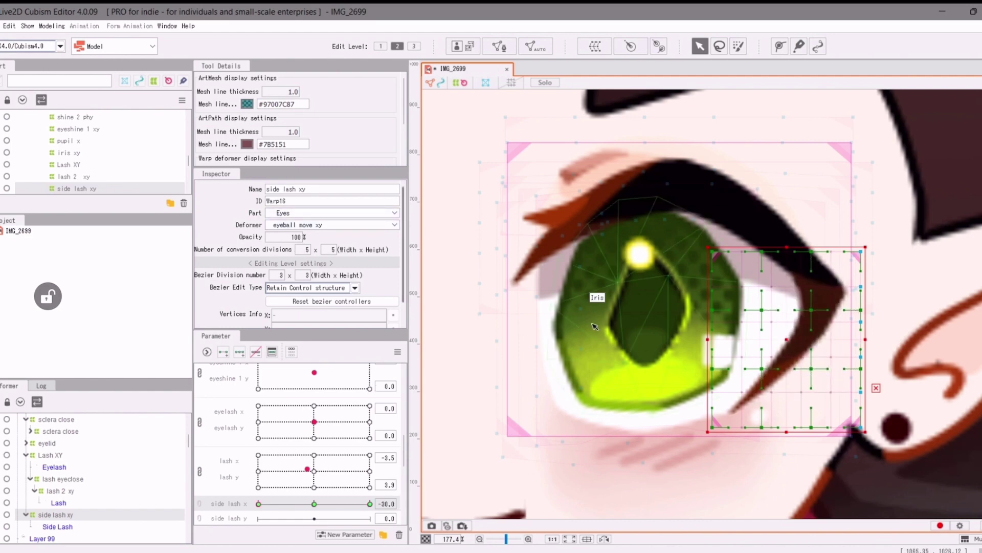
{"action": "left_click_drag", "start_coordinate": [813, 368], "coordinate": [800, 367]}
{"action": "left_click_drag", "start_coordinate": [812, 310], "coordinate": [800, 311]}
{"action": "left_click_drag", "start_coordinate": [259, 504], "coordinate": [313, 505]}
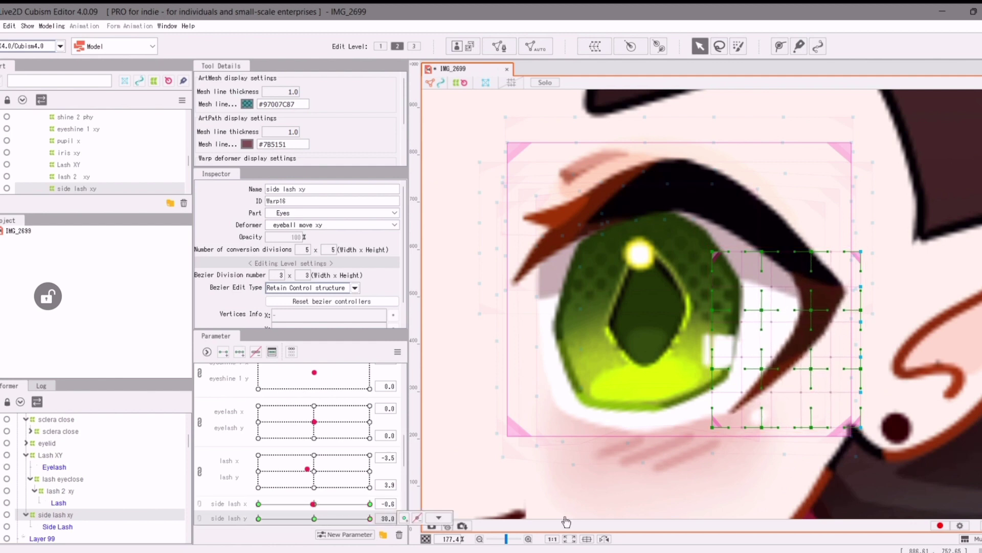
Pose side lash xy on side lash y, raising its inner points at 30 and lowering them at -30.
{"action": "left_click_drag", "start_coordinate": [814, 369], "coordinate": [813, 358]}
{"action": "left_click_drag", "start_coordinate": [812, 310], "coordinate": [814, 300]}
{"action": "left_click_drag", "start_coordinate": [370, 518], "coordinate": [259, 519]}
{"action": "left_click_drag", "start_coordinate": [815, 368], "coordinate": [818, 386]}
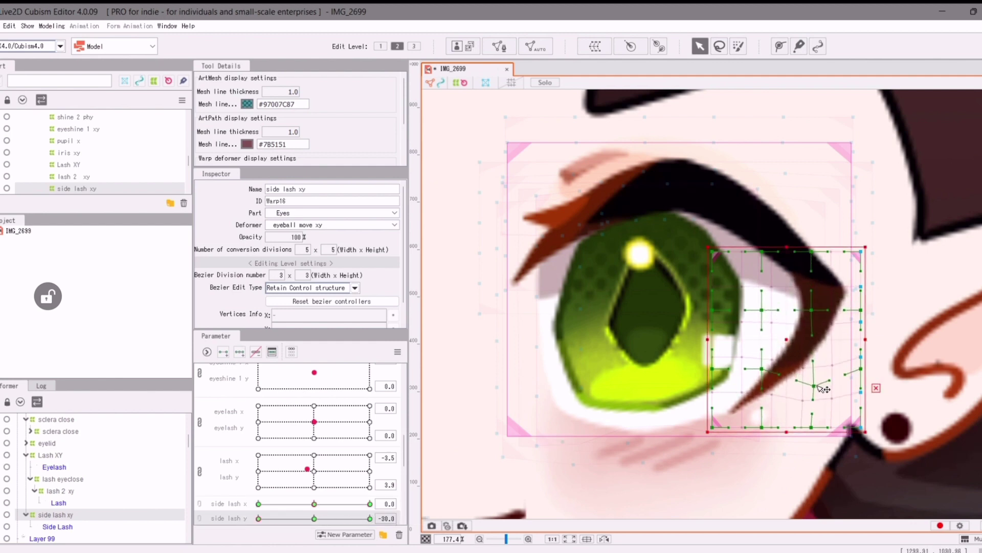
{"action": "left_click_drag", "start_coordinate": [762, 369], "coordinate": [762, 382]}
{"action": "left_click_drag", "start_coordinate": [812, 310], "coordinate": [813, 321]}
Link side lash x with side lash y and generate the four-cornered shapes for the selected side lash xy deformer.
{"action": "left_click", "coordinate": [199, 505]}
{"action": "left_click", "coordinate": [312, 521]}
{"action": "left_click", "coordinate": [397, 353]}
{"action": "left_click", "coordinate": [476, 382]}
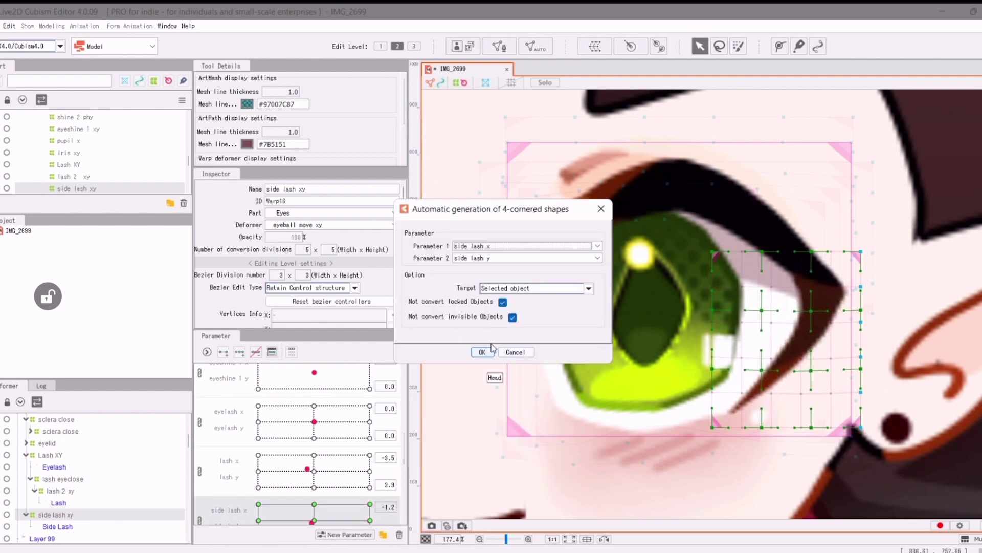
{"action": "left_click", "coordinate": [482, 352]}
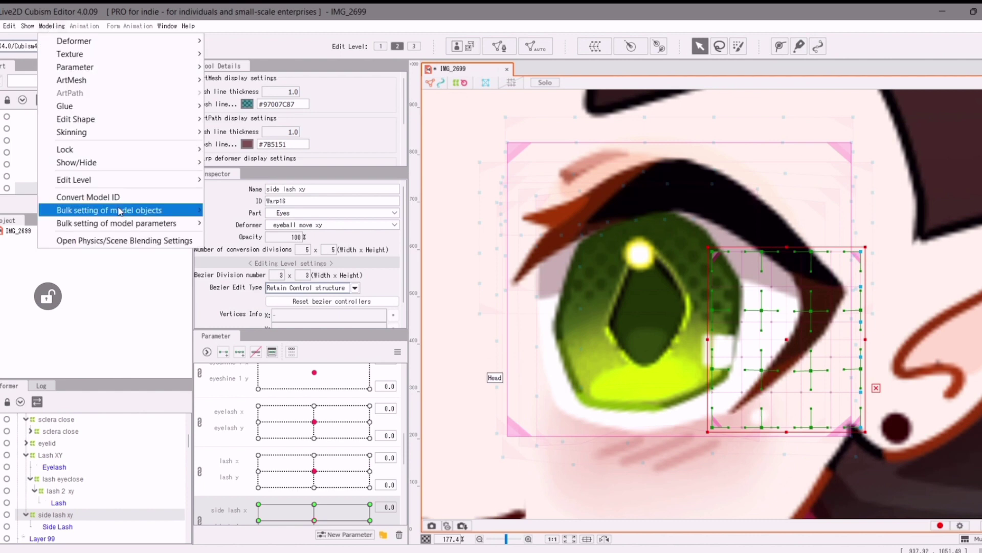
In the physics settings, add a group named lash phy using the light clothes physics model preset.
{"action": "left_click", "coordinate": [123, 237]}
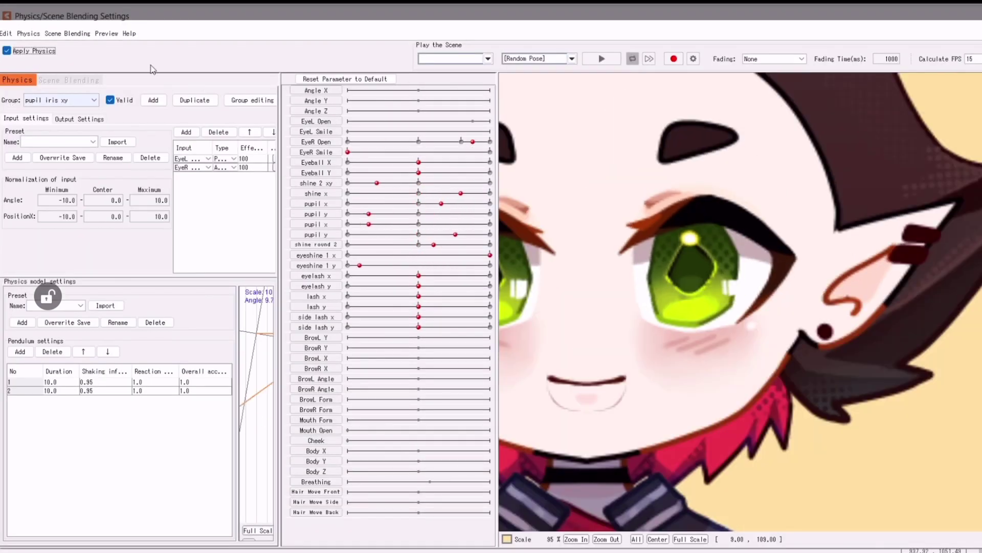
{"action": "left_click", "coordinate": [153, 100]}
{"action": "type", "text": "lash phy"}
{"action": "left_click", "coordinate": [579, 308]}
{"action": "left_click", "coordinate": [579, 321]}
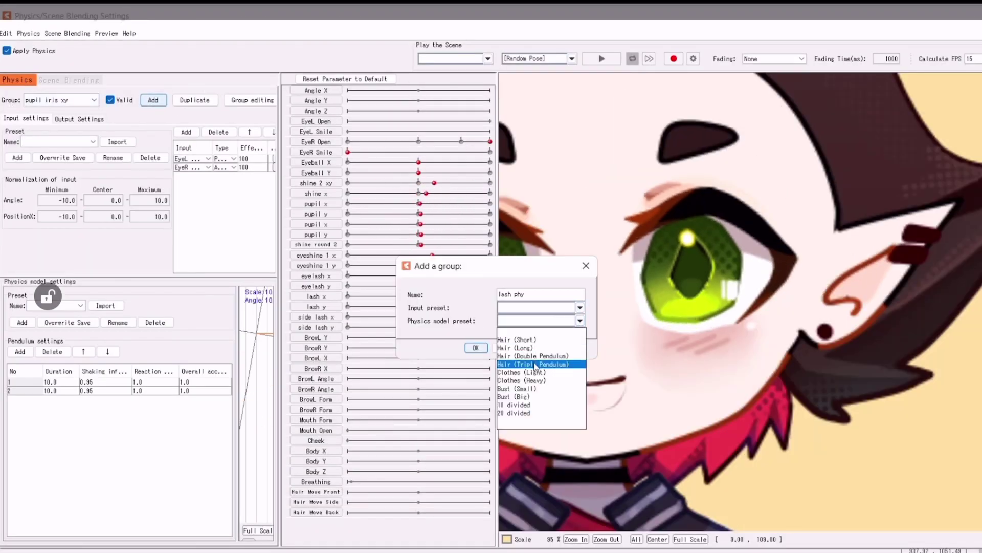
{"action": "left_click", "coordinate": [532, 372]}
{"action": "left_click", "coordinate": [475, 347]}
Add EyeL Open and EyeR Open as inputs of lash phy, and set EyeR Open's type to angle.
{"action": "left_click", "coordinate": [186, 132]}
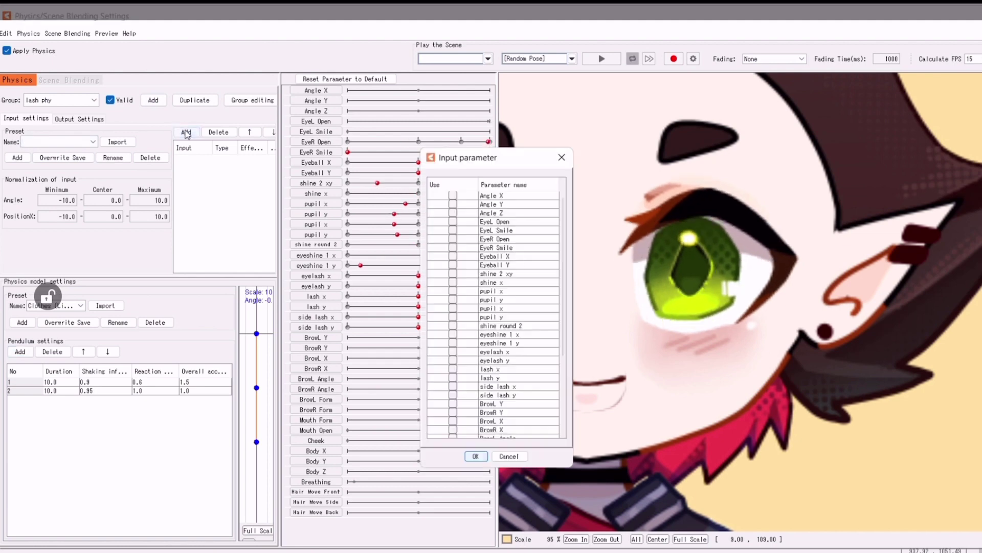
{"action": "left_click", "coordinate": [452, 221]}
{"action": "left_click", "coordinate": [453, 239]}
{"action": "left_click", "coordinate": [475, 456]}
{"action": "left_click", "coordinate": [233, 167]}
{"action": "left_click", "coordinate": [229, 185]}
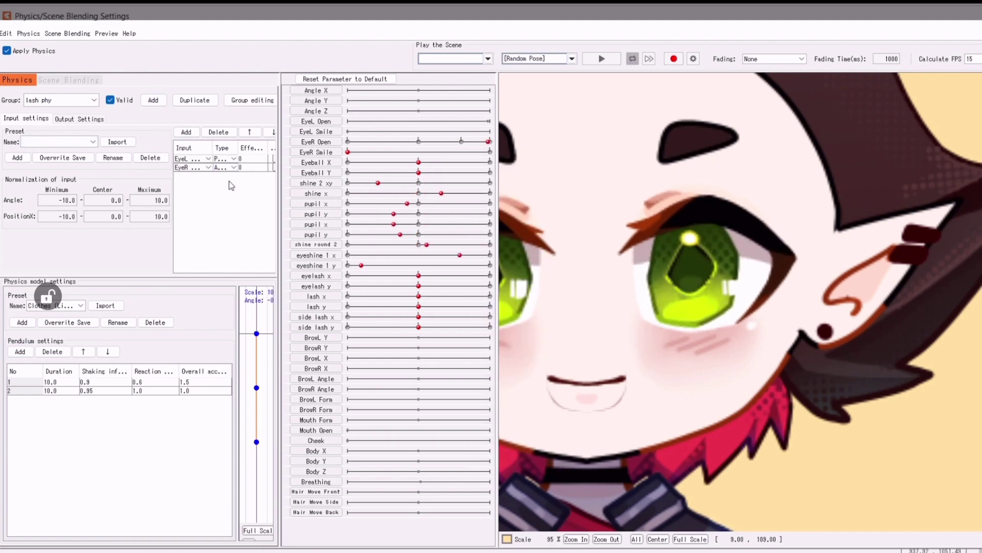
Add eyelash x, eyelash y, lash x, lash y, side lash x and side lash y as outputs of lash phy.
{"action": "left_click", "coordinate": [79, 119]}
{"action": "left_click", "coordinate": [14, 132]}
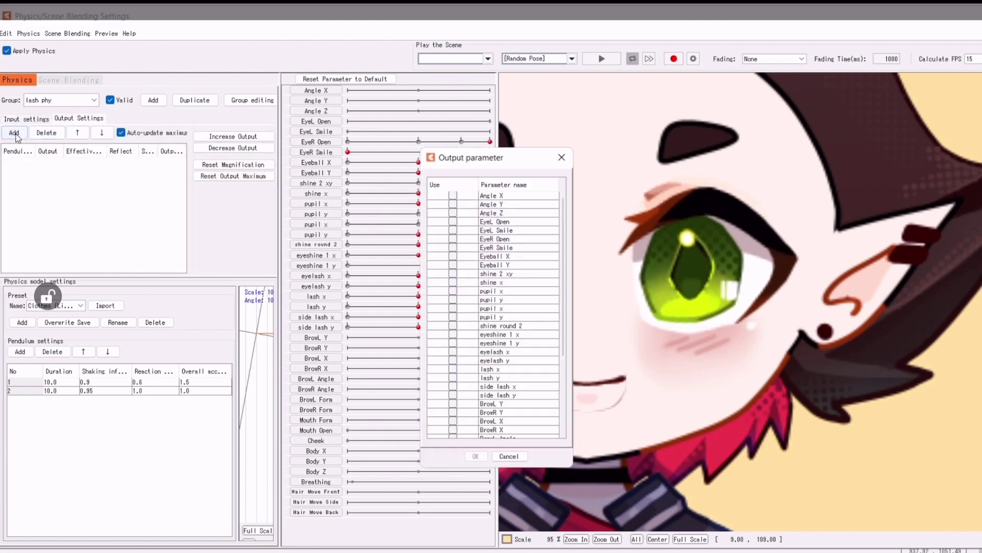
{"action": "left_click", "coordinate": [453, 351]}
{"action": "left_click", "coordinate": [453, 360]}
{"action": "left_click", "coordinate": [453, 369]}
{"action": "left_click", "coordinate": [452, 378]}
{"action": "left_click", "coordinate": [452, 387]}
{"action": "left_click", "coordinate": [453, 395]}
{"action": "left_click", "coordinate": [475, 456]}
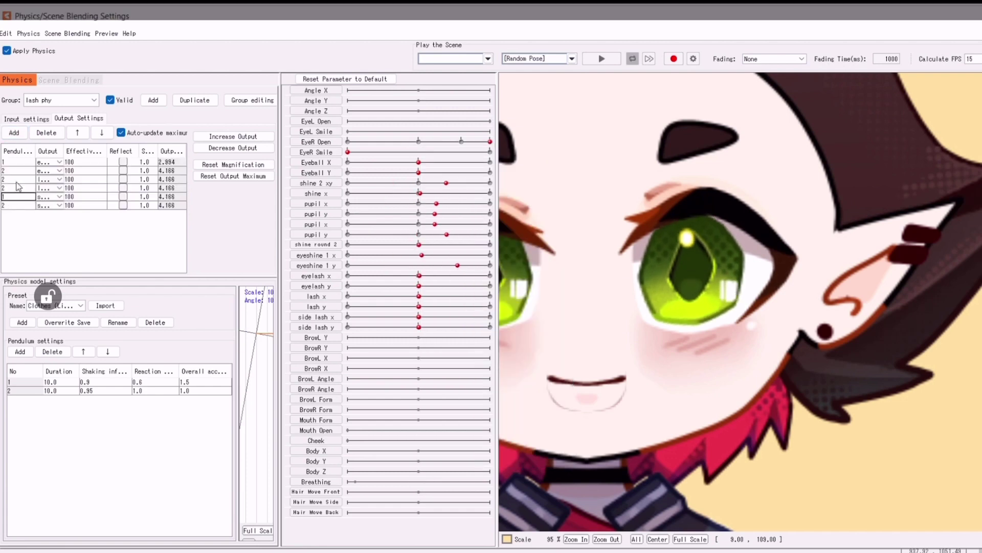
Assign pendulum 1 to the lash x output, increase all lash phy outputs to their maximum, and preview the motion.
{"action": "left_click", "coordinate": [17, 179]}
{"action": "left_click", "coordinate": [233, 136]}
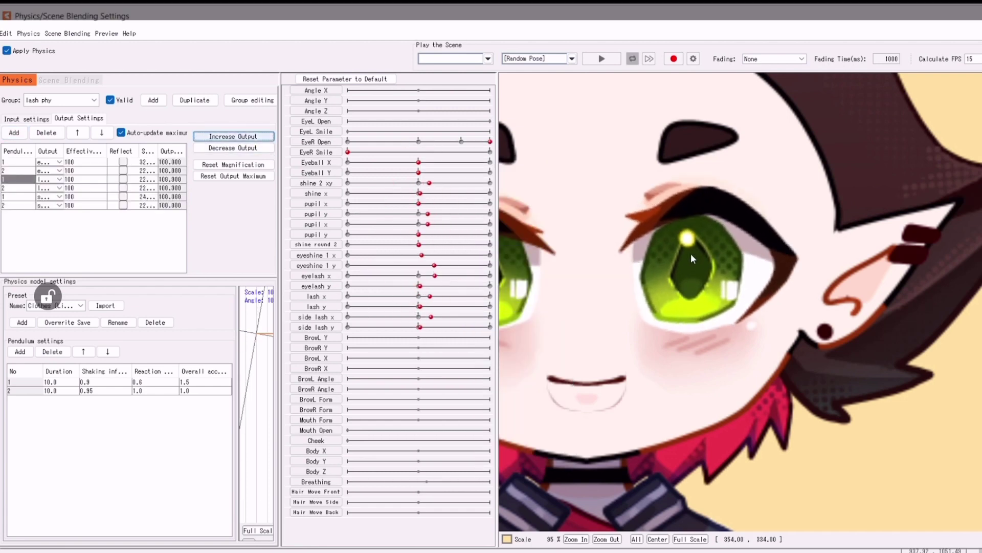
{"action": "left_click_drag", "start_coordinate": [691, 253], "coordinate": [701, 225]}
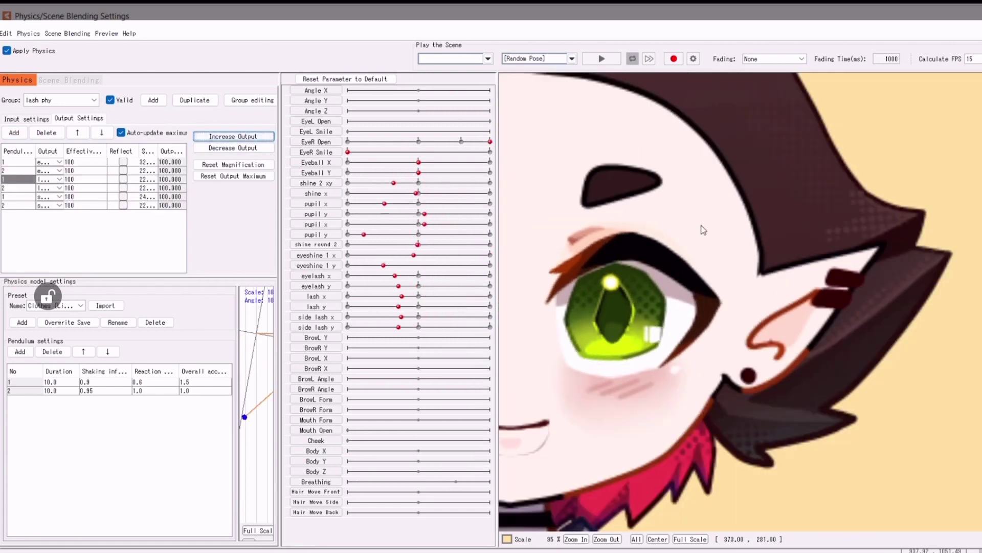